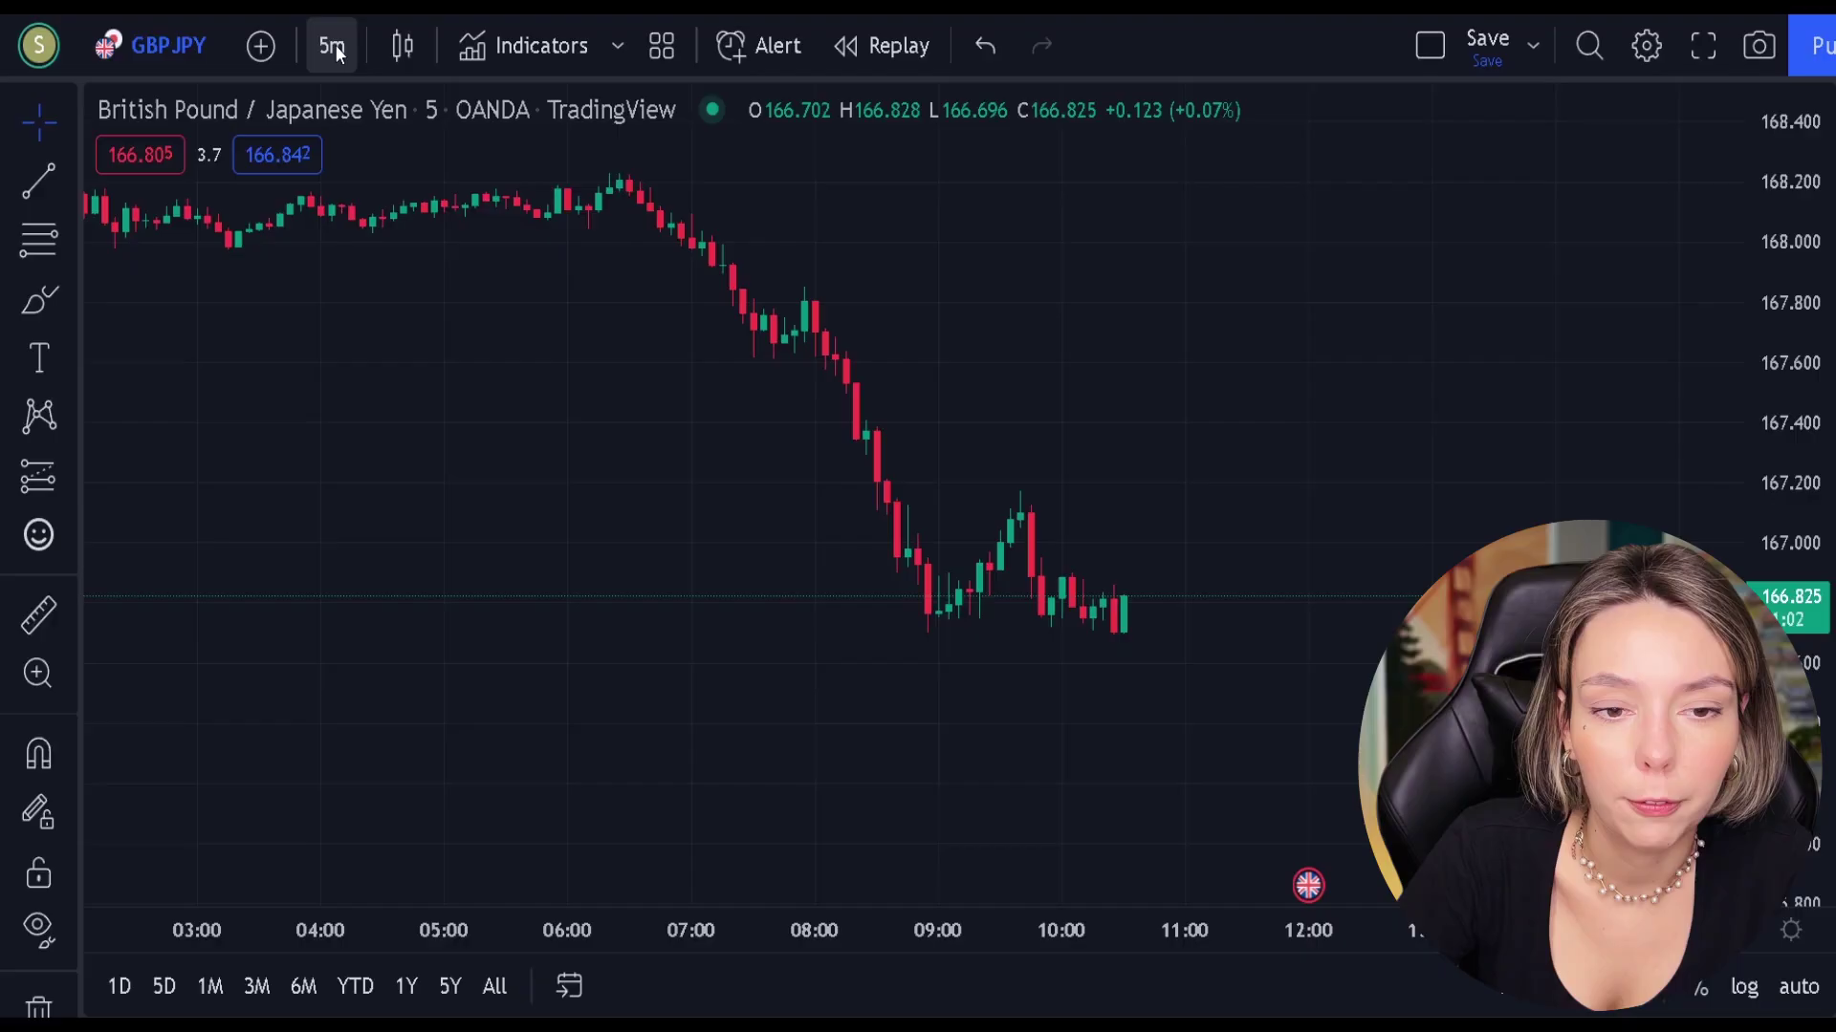
{"action": "left_click", "coordinate": [335, 44]}
{"action": "left_click", "coordinate": [906, 280]}
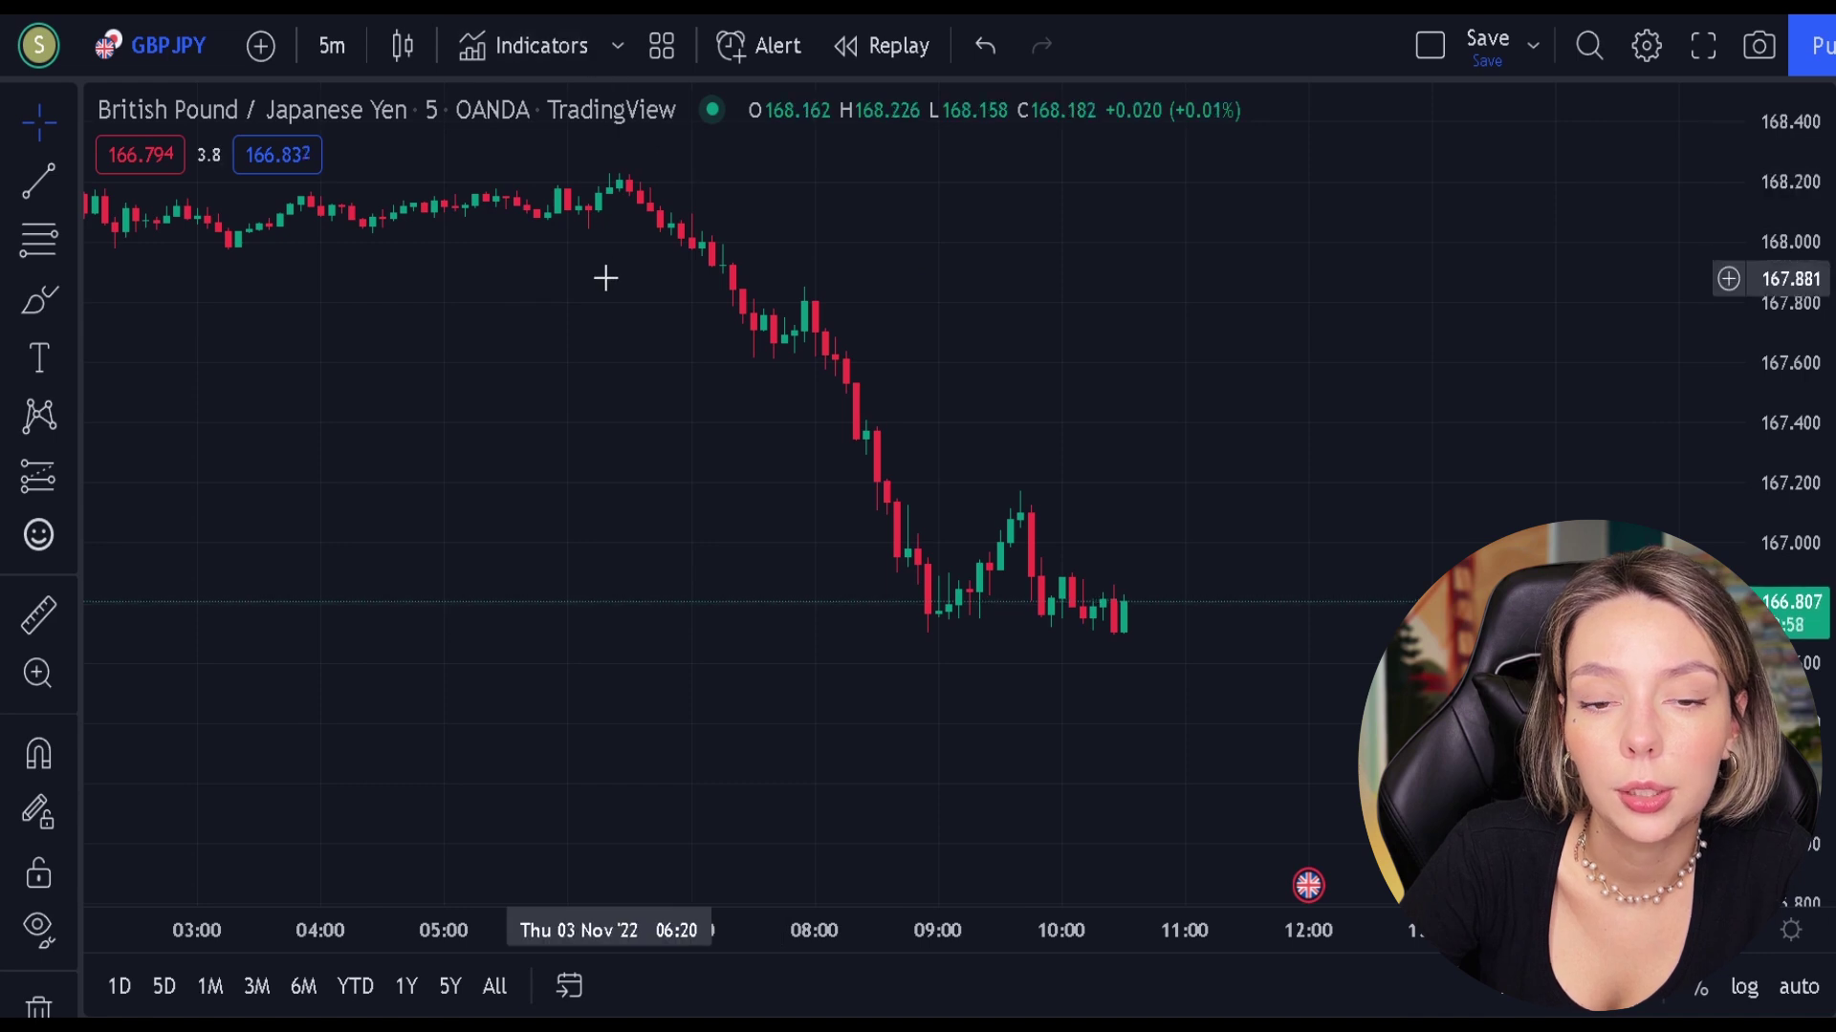
{"action": "left_click_drag", "start_coordinate": [565, 409], "coordinate": [639, 553]}
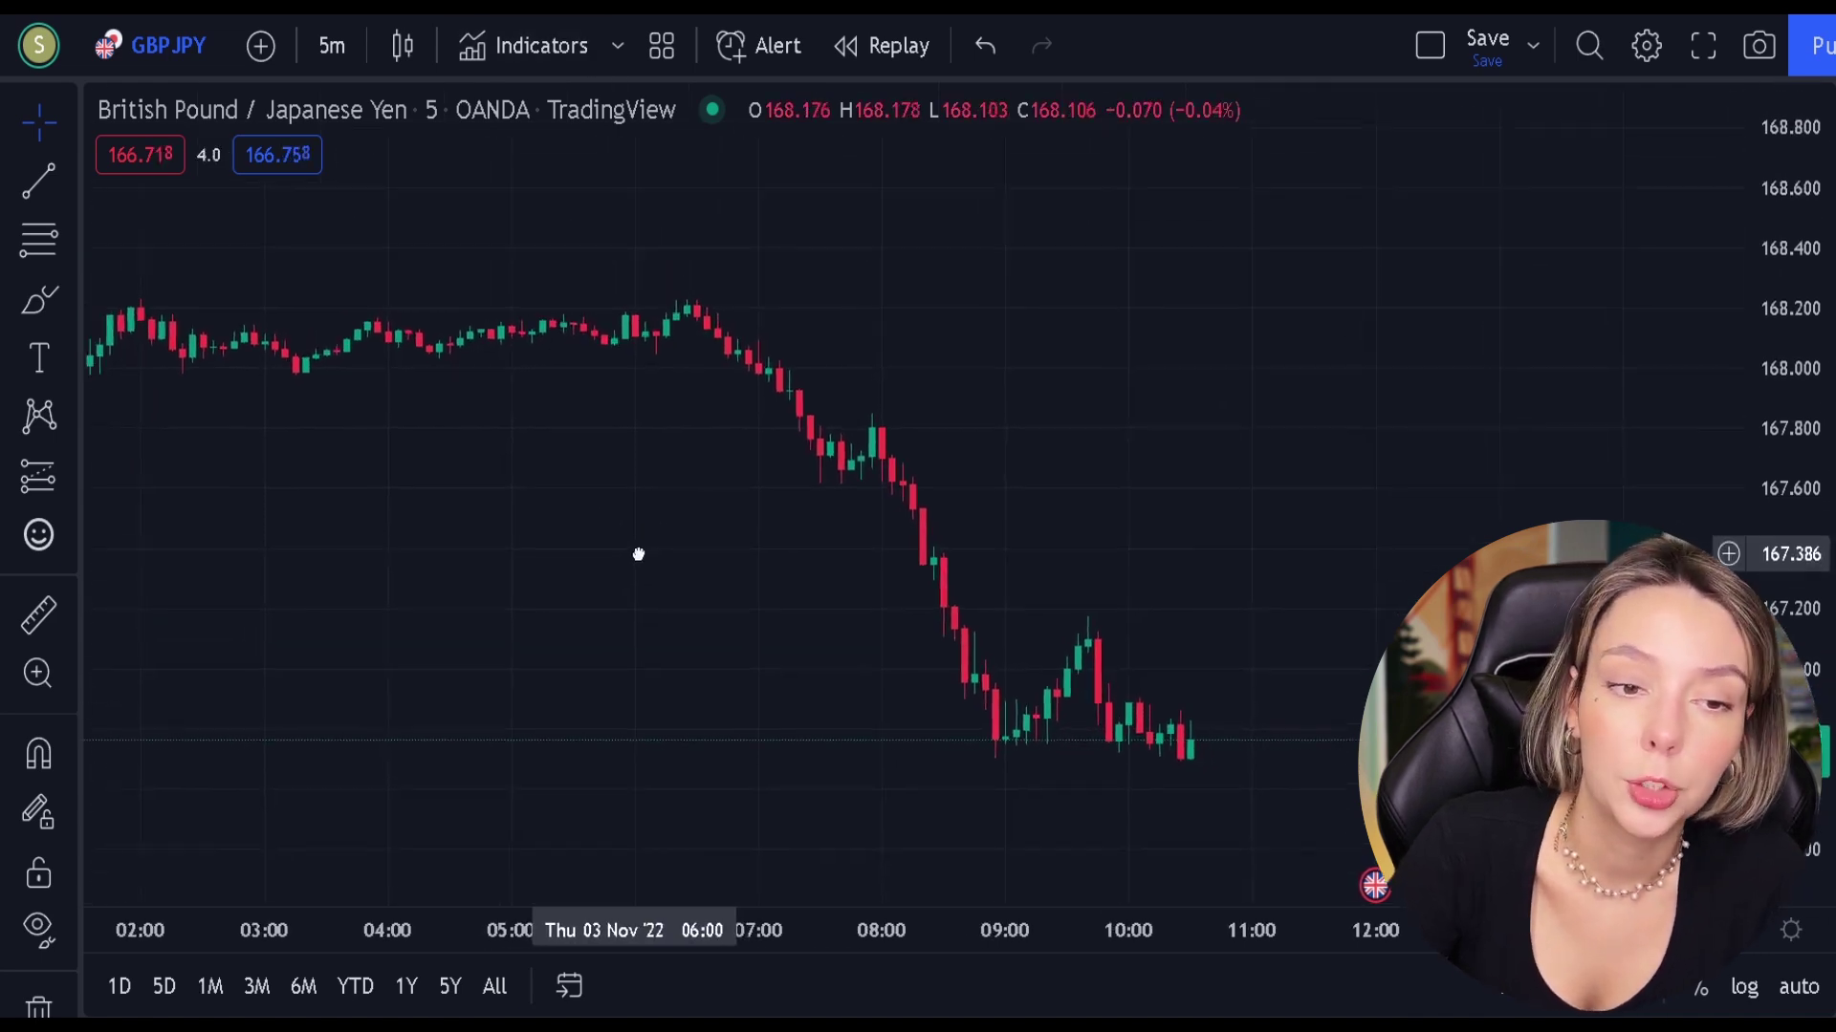
Search the indicators for "ak macd" and add AK MACD BB INDICATOR V 1.00 to the GBPJPY chart
{"action": "left_click", "coordinate": [533, 44]}
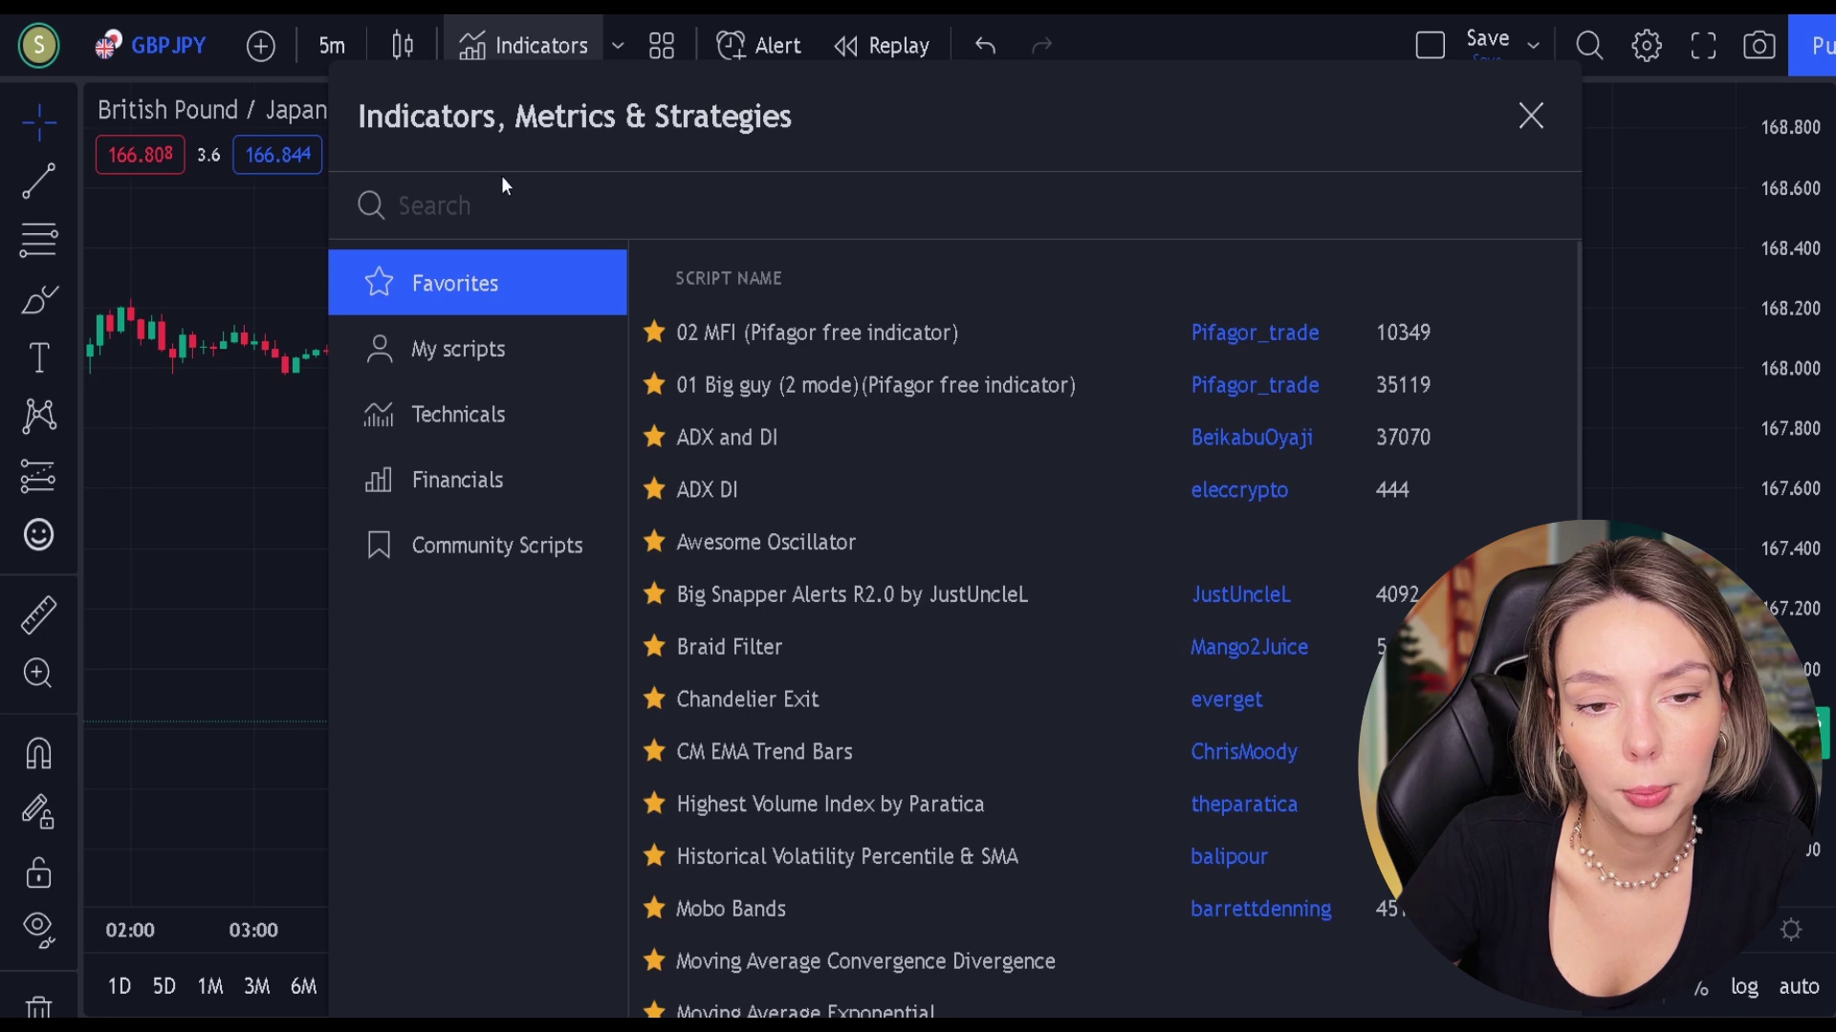
{"action": "type", "text": "ak macd"}
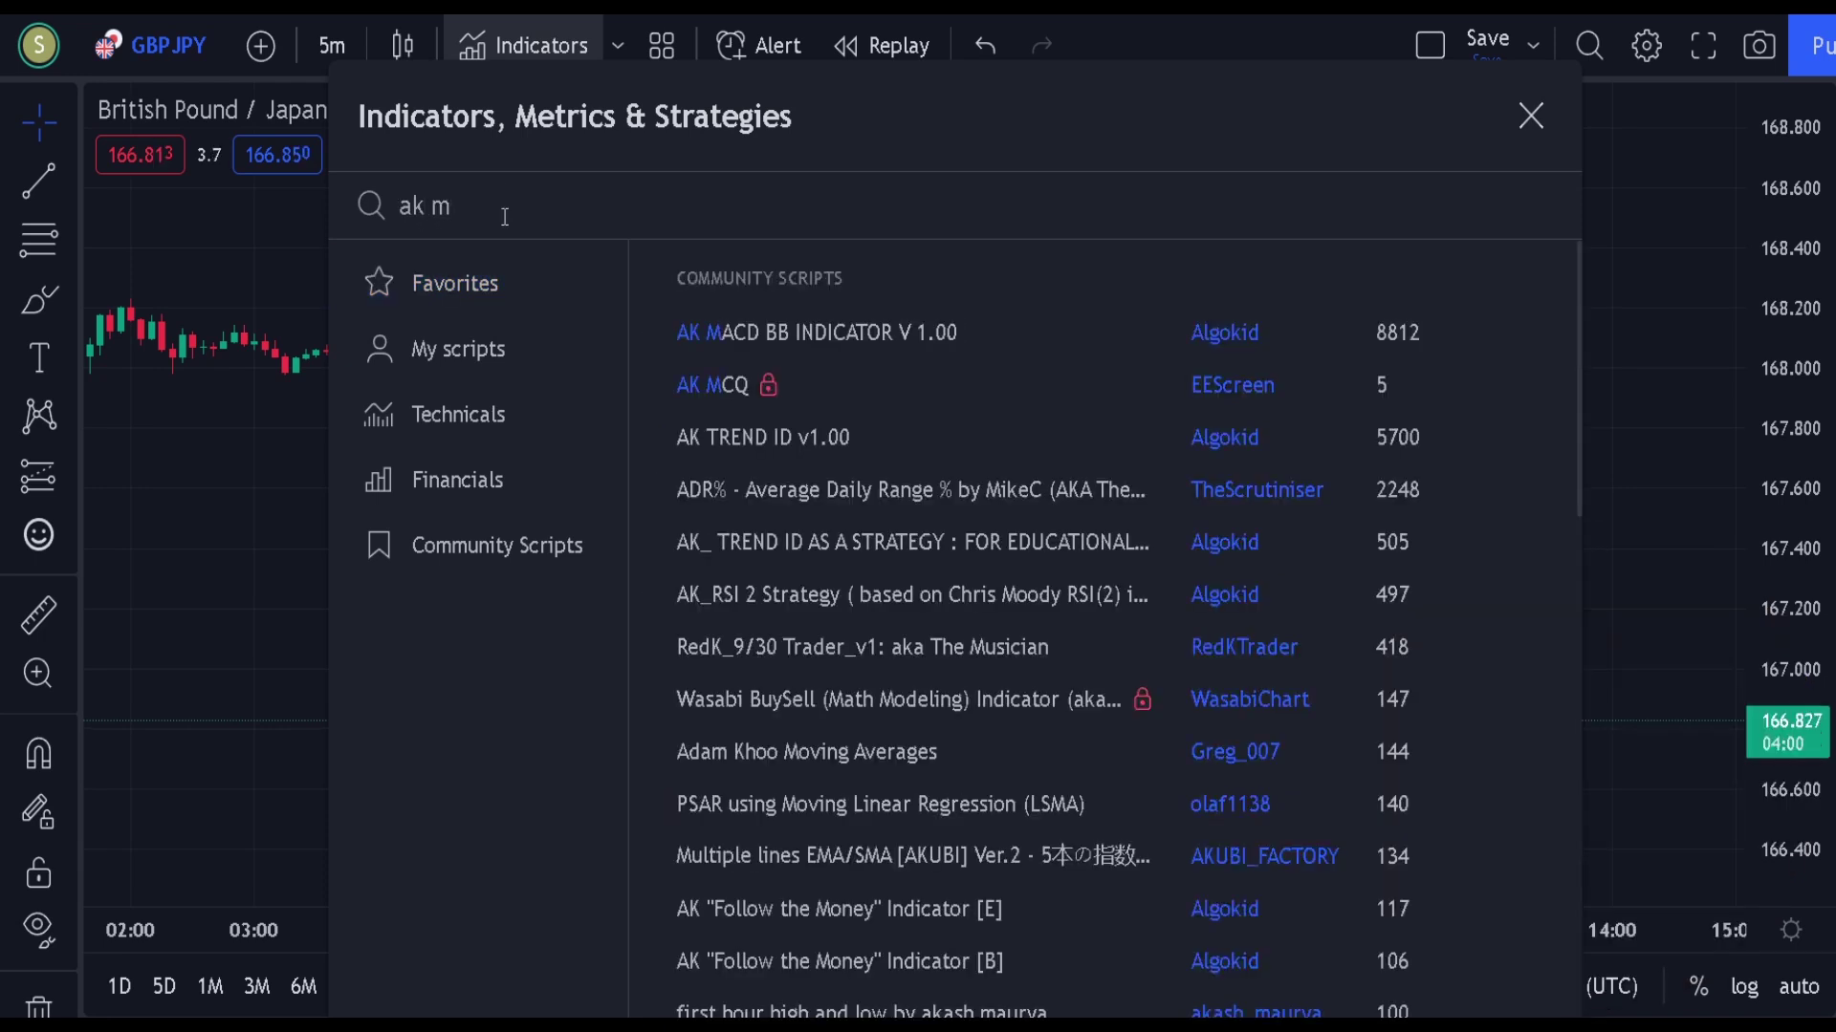
{"action": "left_click", "coordinate": [805, 336]}
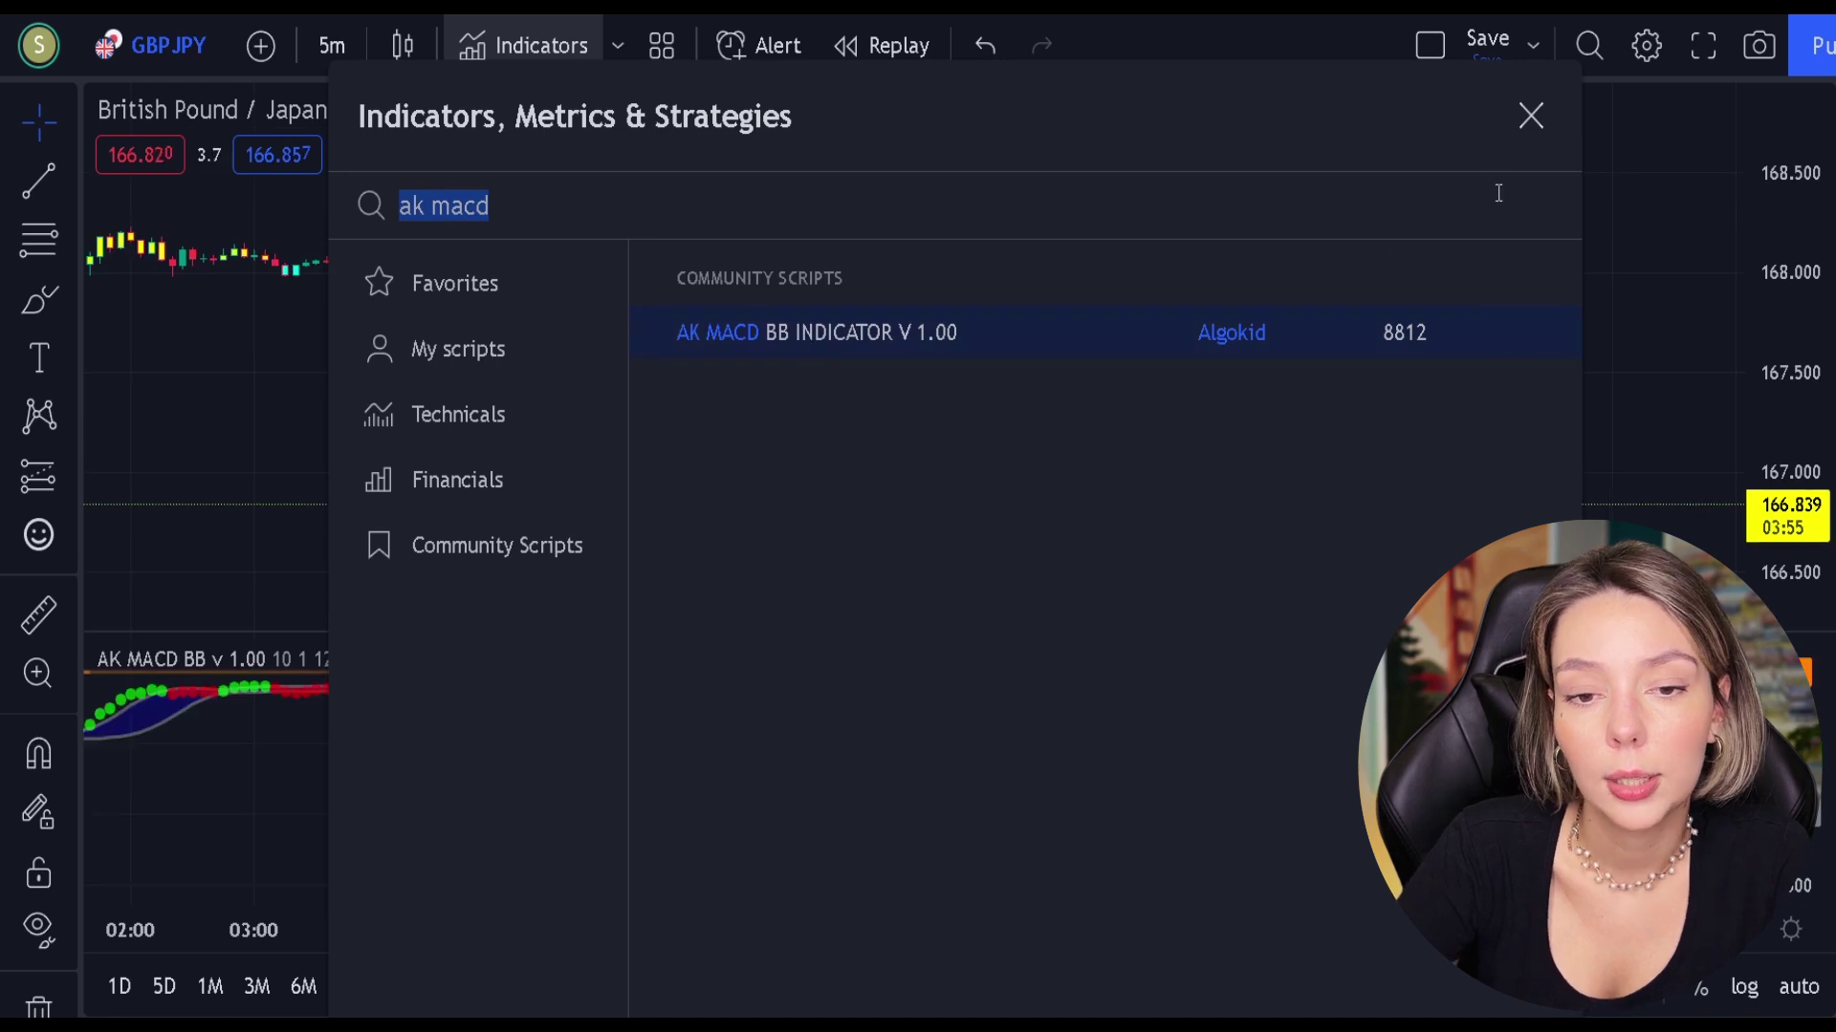
{"action": "left_click", "coordinate": [1530, 119]}
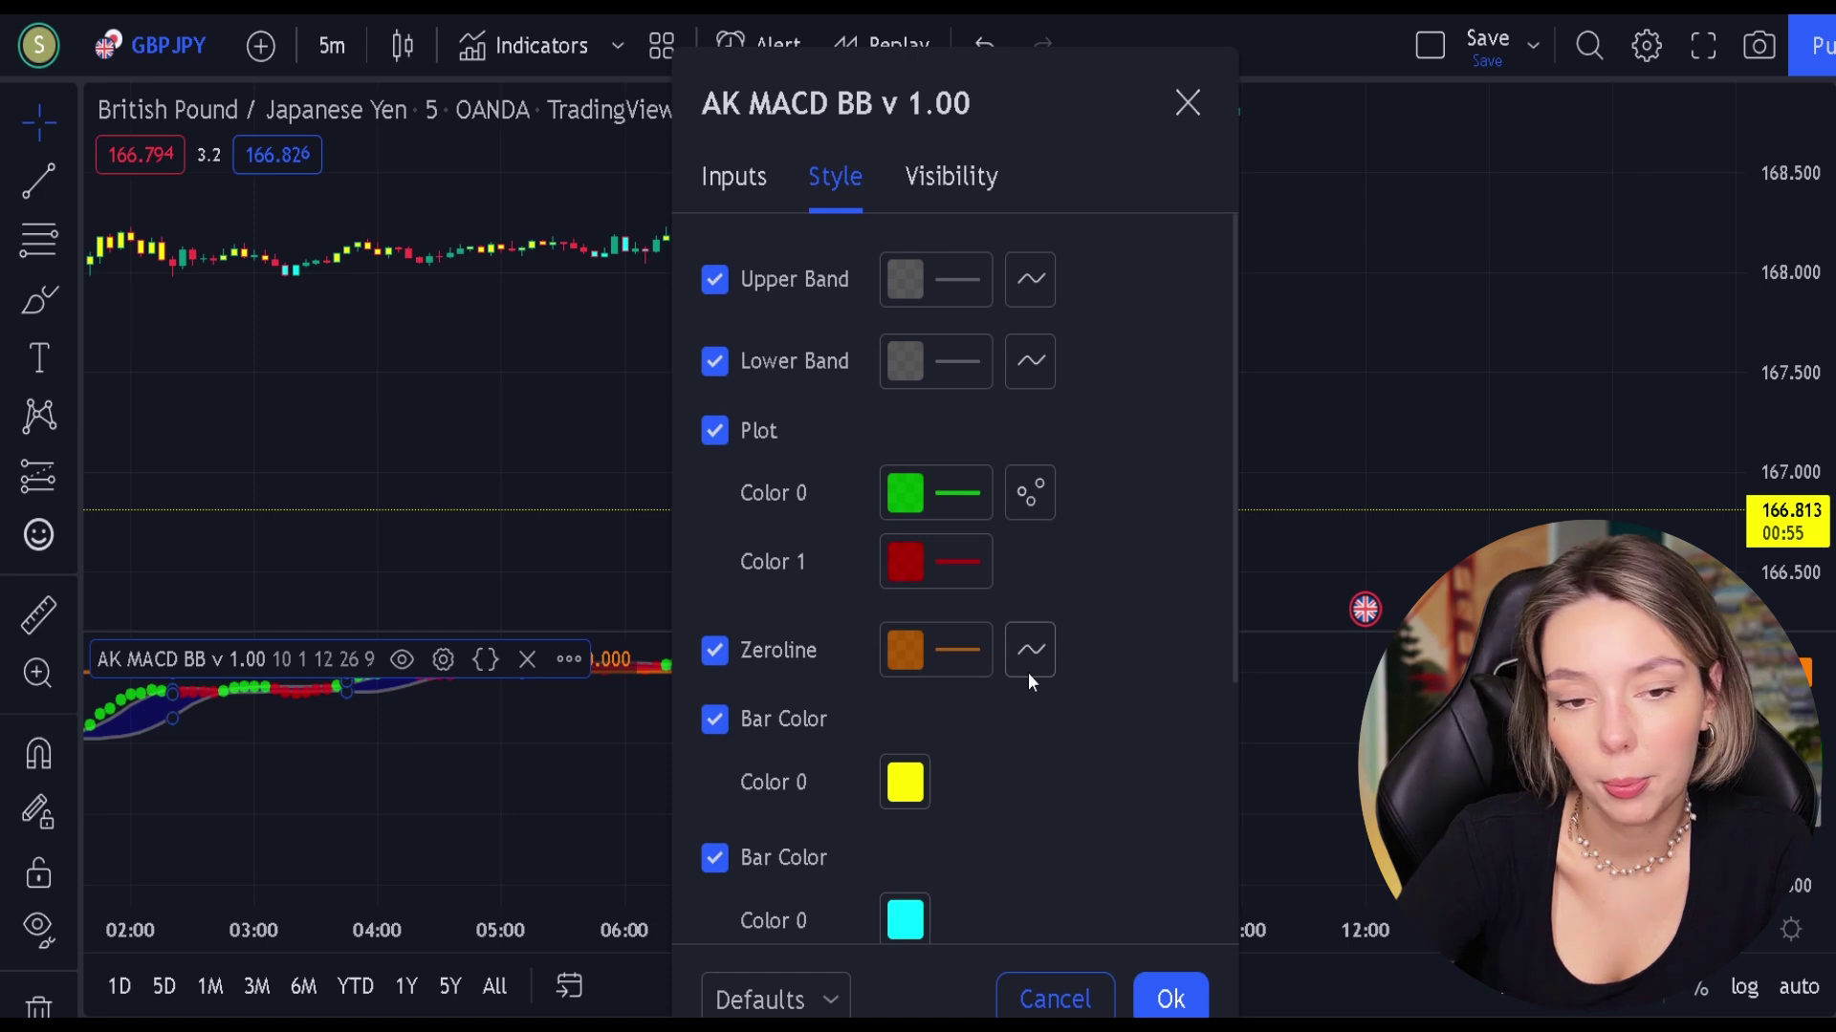
Turn off both Bar Color options in the AK MACD BB style settings and apply the change
{"action": "scroll", "coordinate": [763, 877], "scroll_direction": "down", "scroll_amount": 3}
{"action": "left_click", "coordinate": [731, 423]}
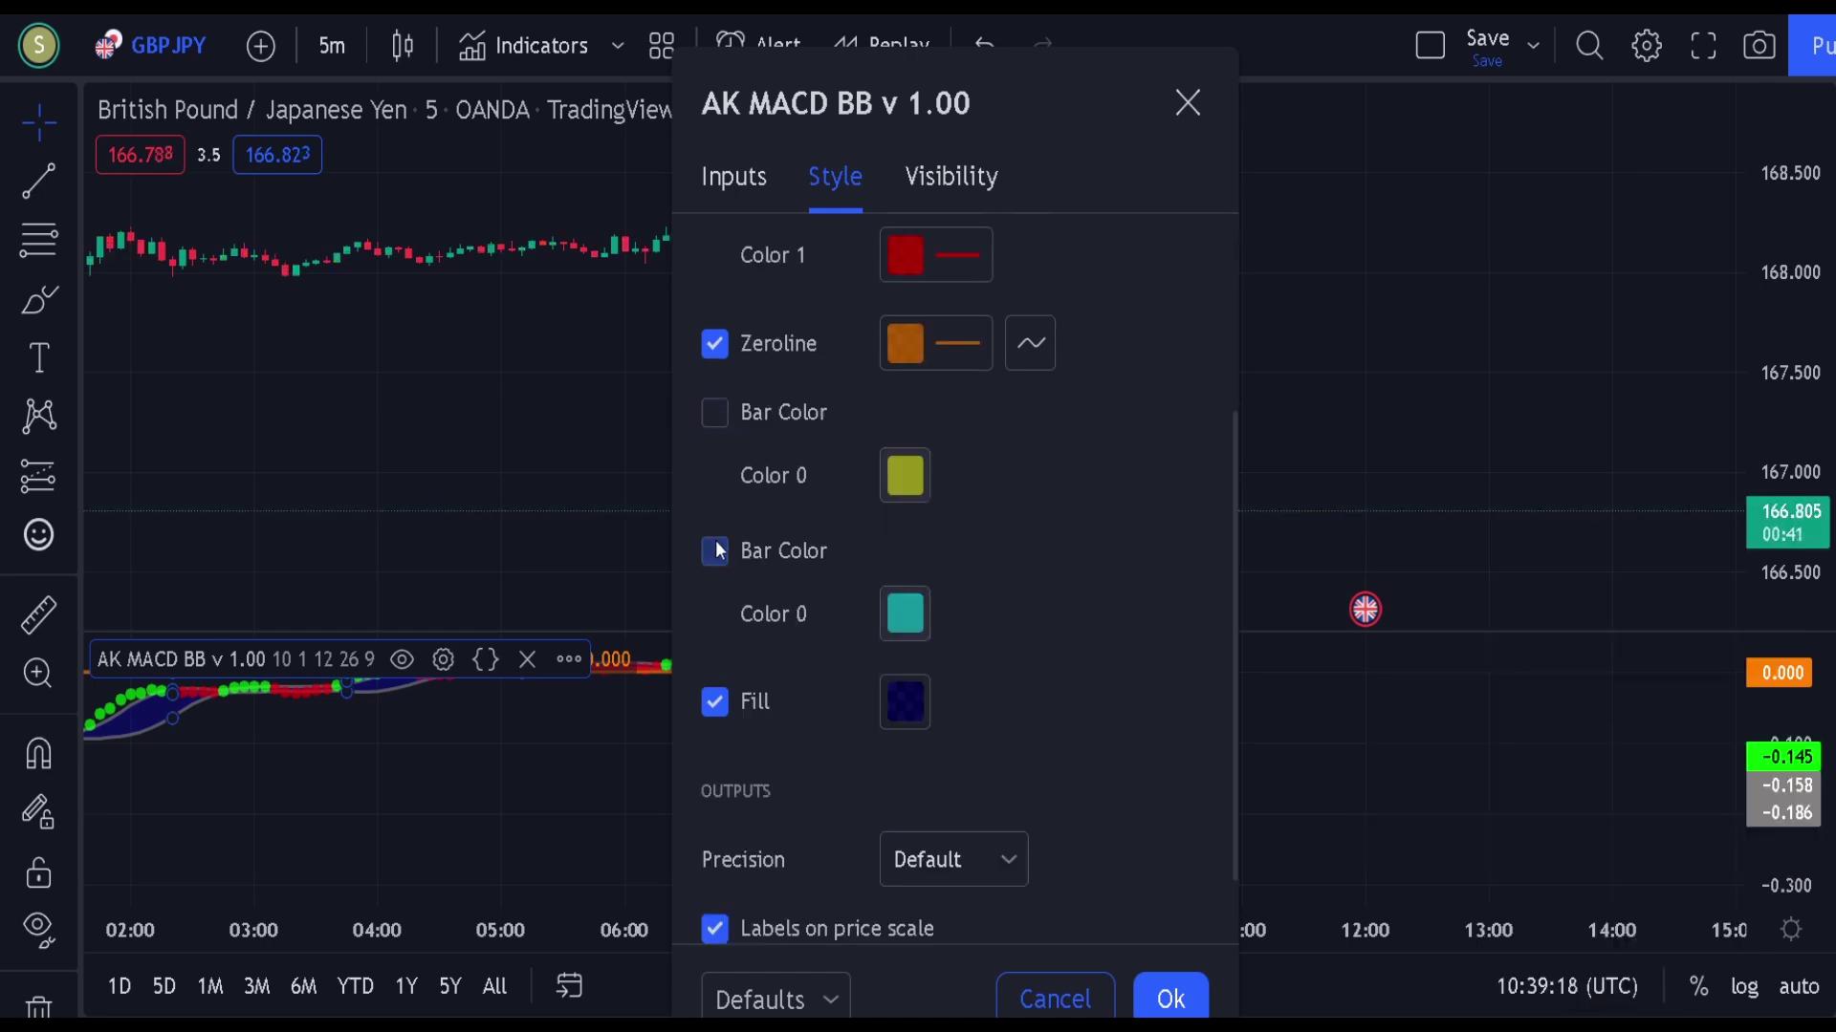
{"action": "left_click", "coordinate": [1171, 999]}
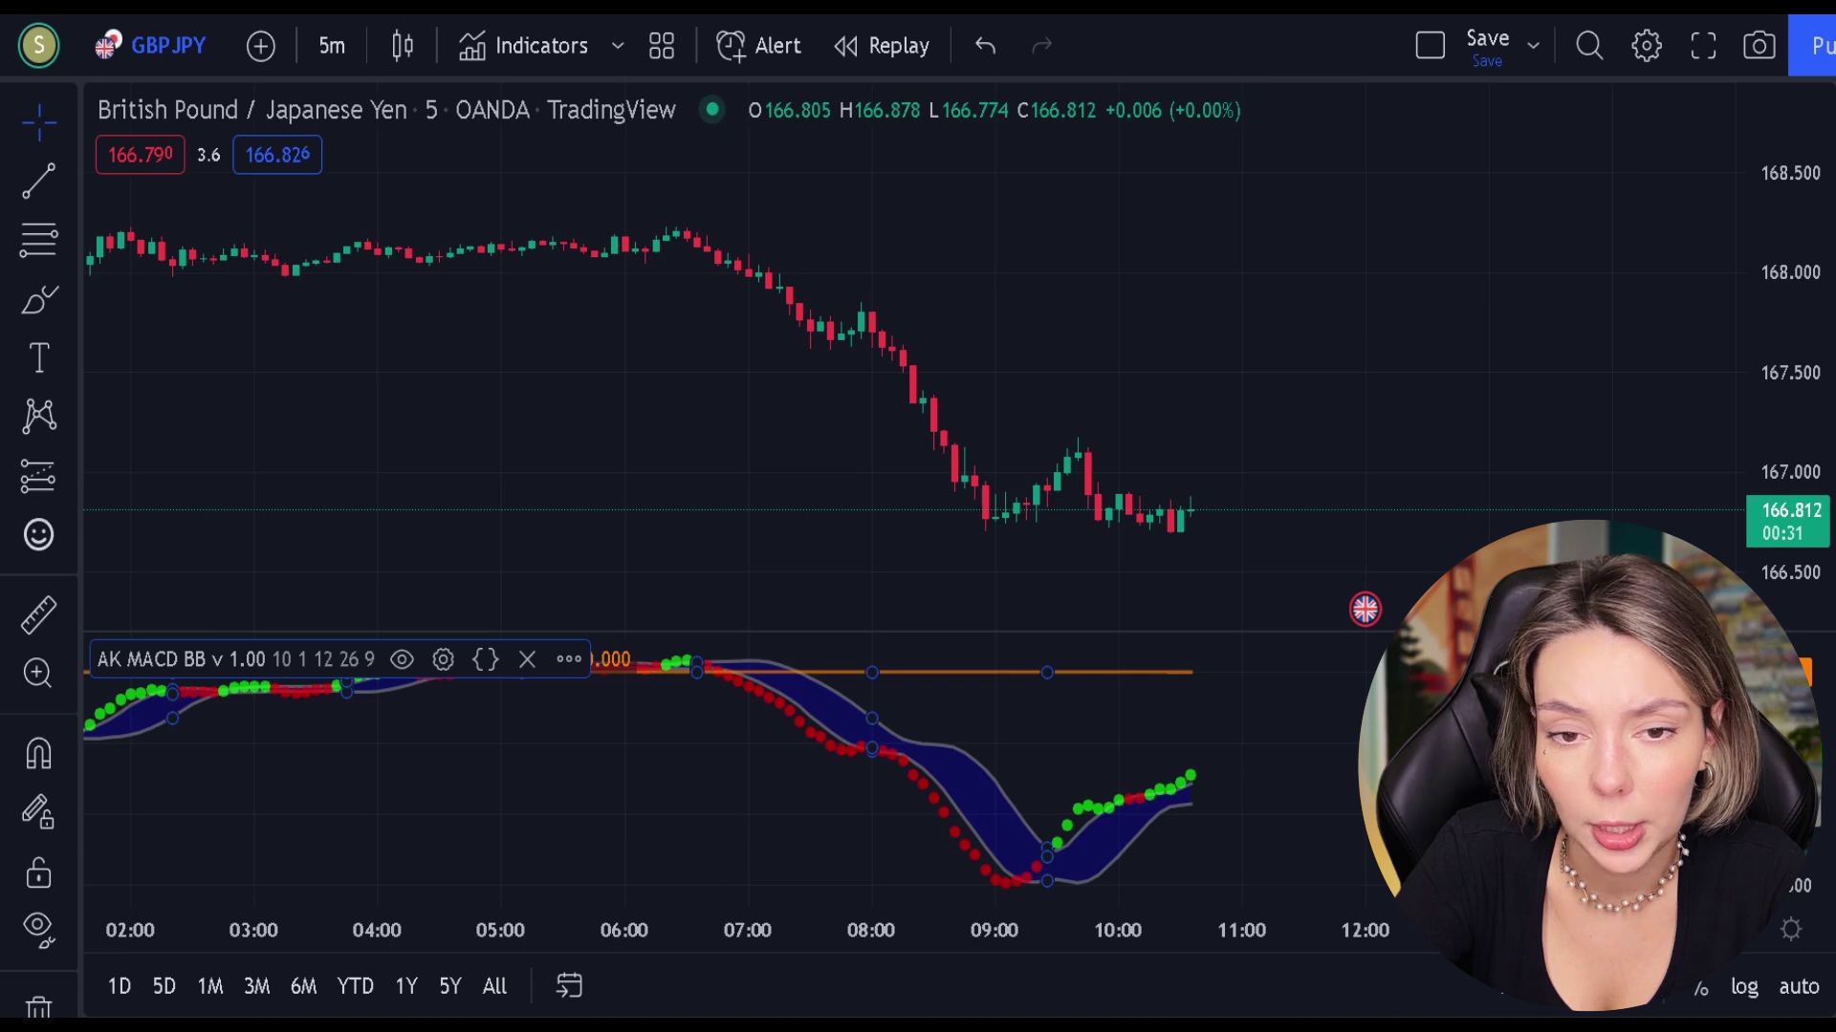
Search the indicators for "ssl hybrid" and add SSL Hybrid to the chart
{"action": "left_click", "coordinate": [502, 48]}
{"action": "type", "text": "sslhybrid"}
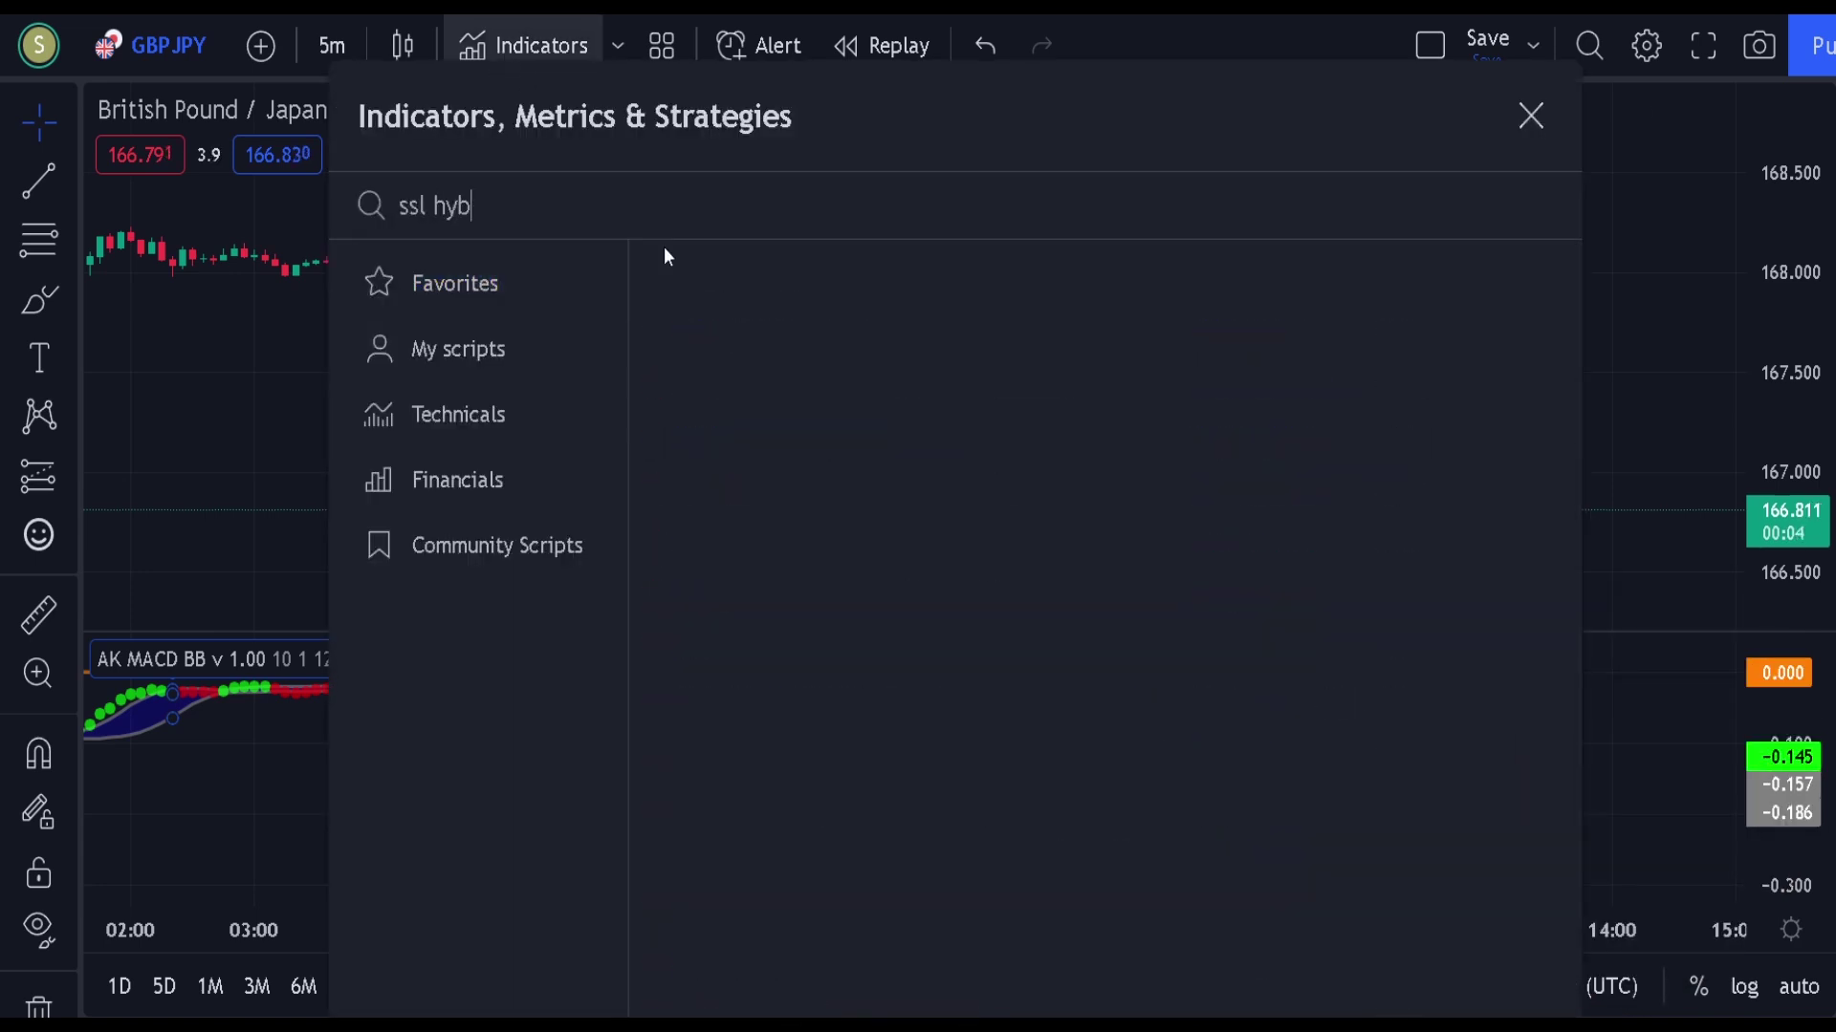
{"action": "left_click", "coordinate": [1012, 329]}
Search the indicators for "volume st", add Volume Strength Finder to the chart and close the indicator library
{"action": "type", "text": "volume st"}
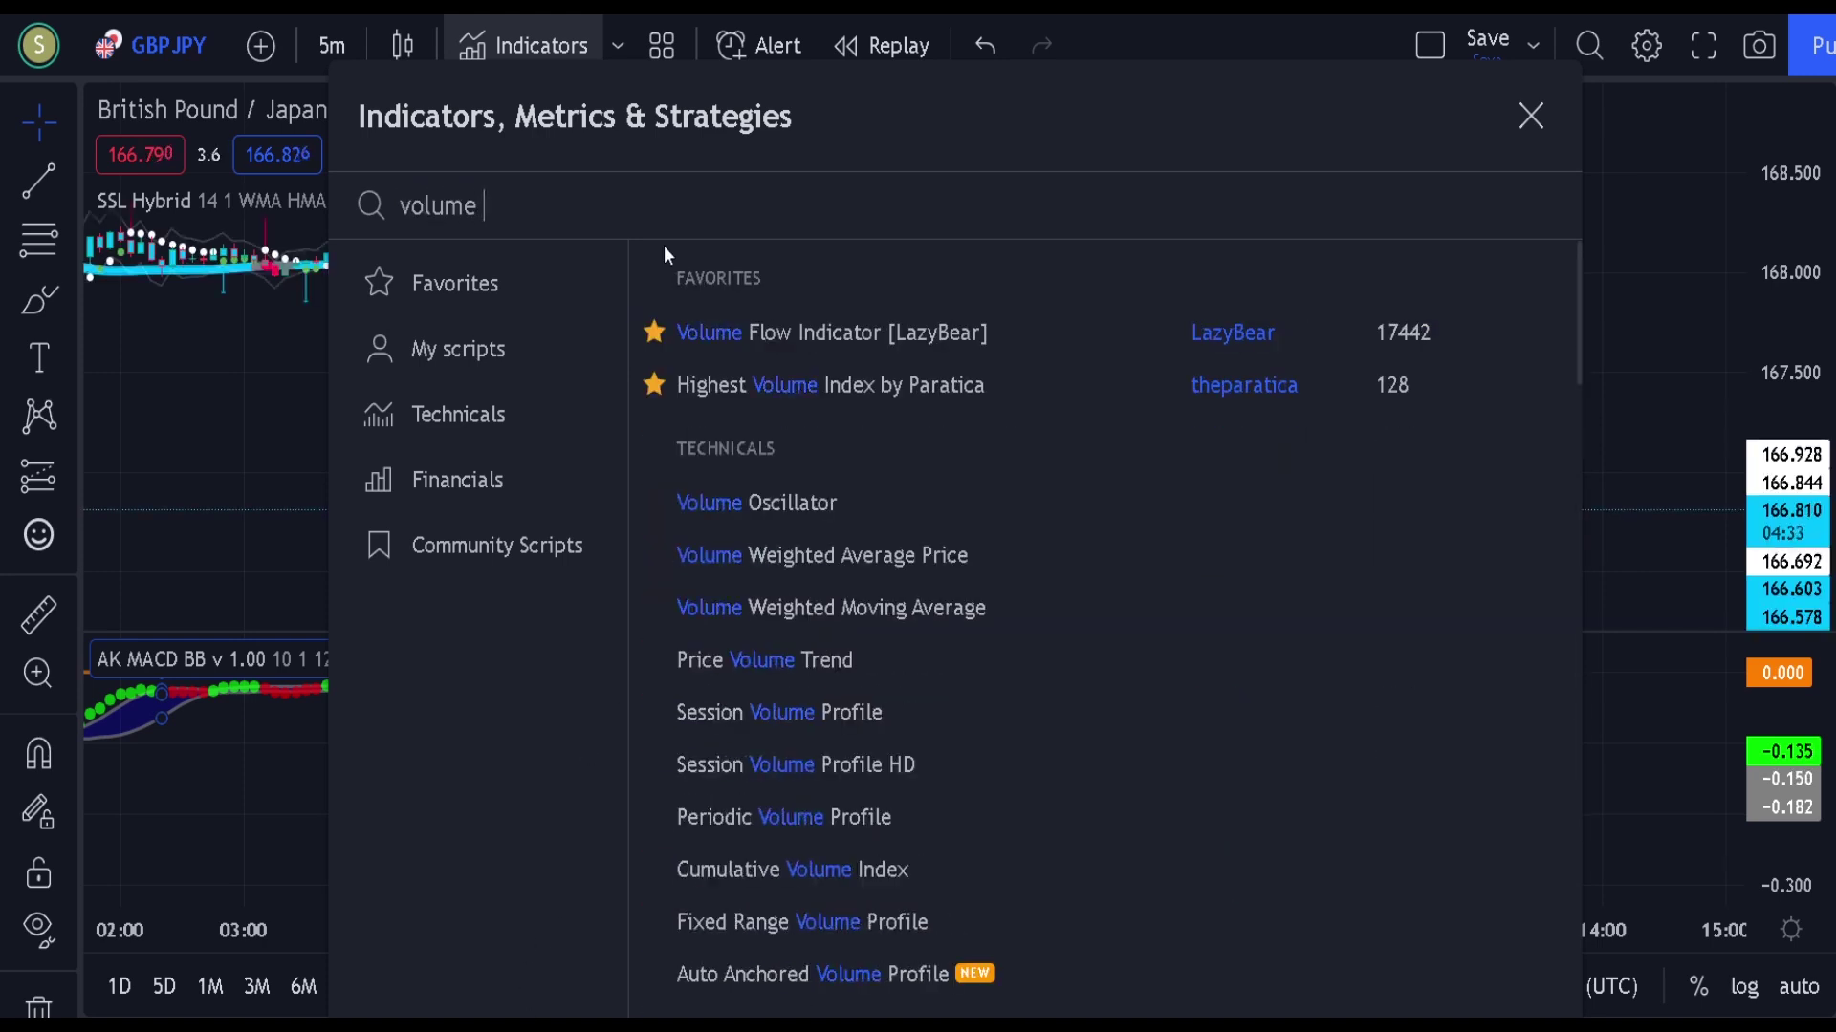
{"action": "left_click", "coordinate": [832, 386]}
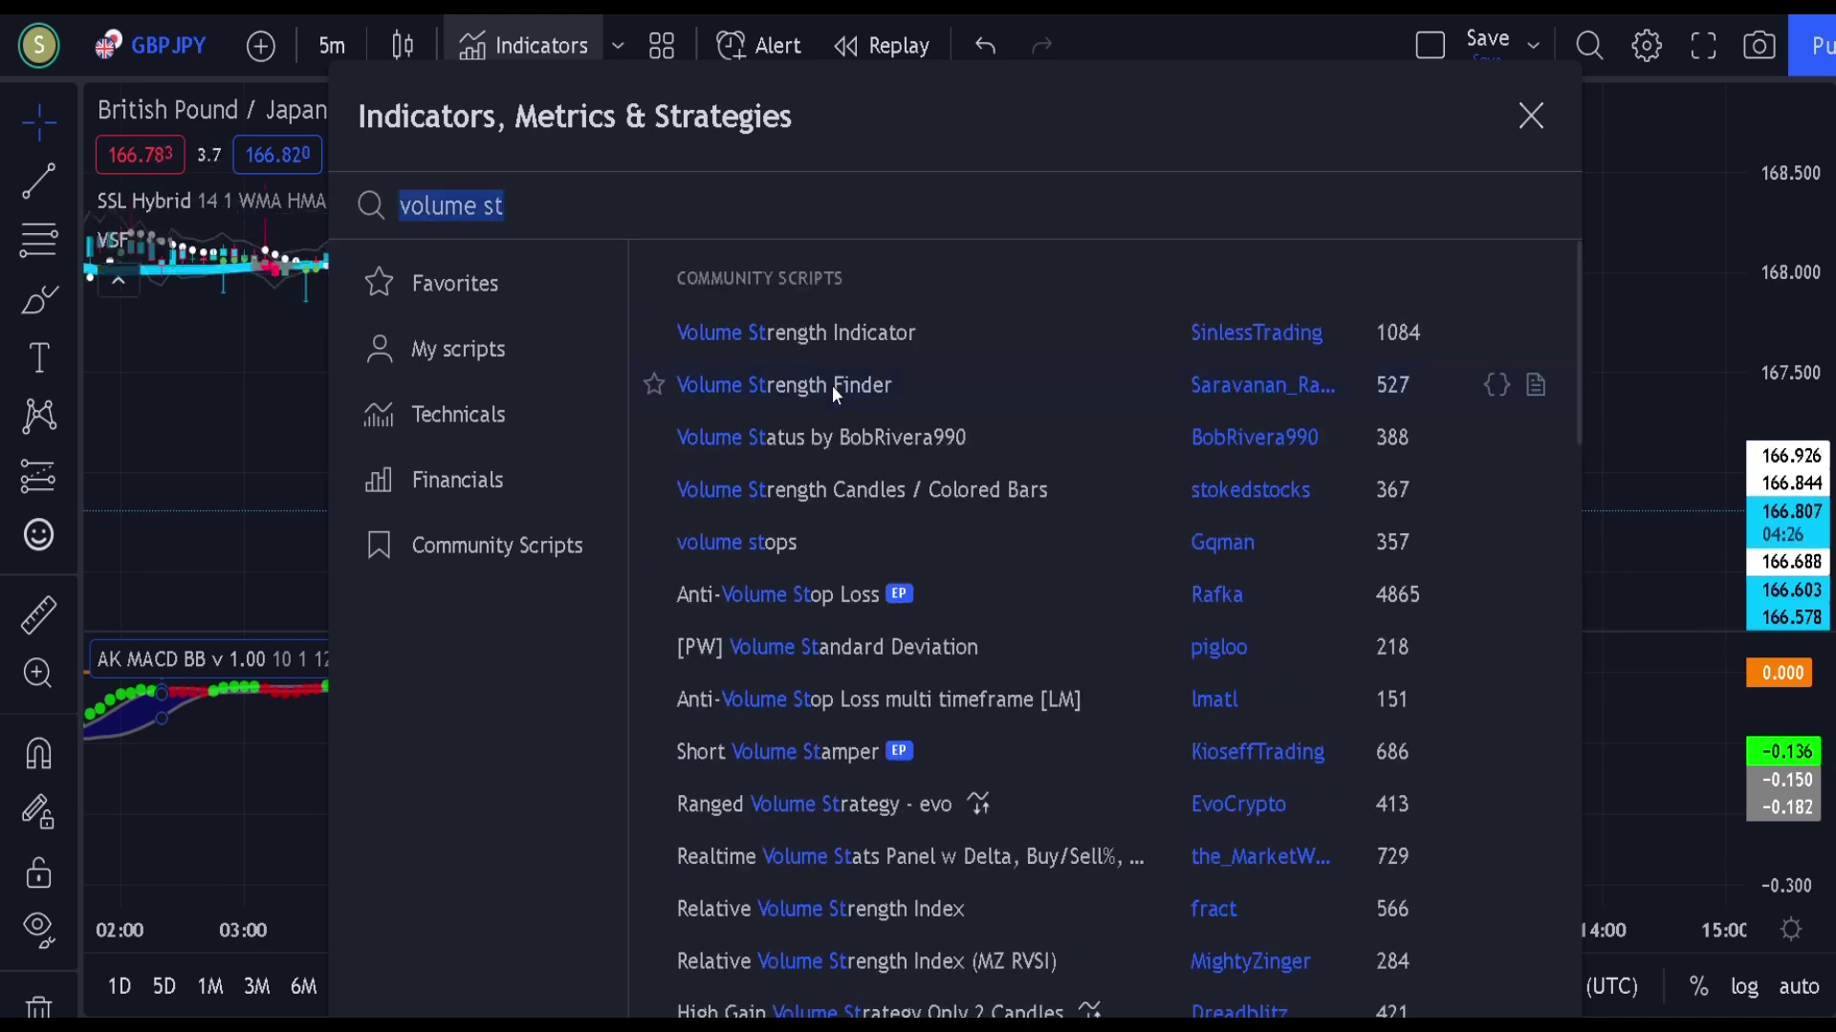
{"action": "key", "text": "Escape"}
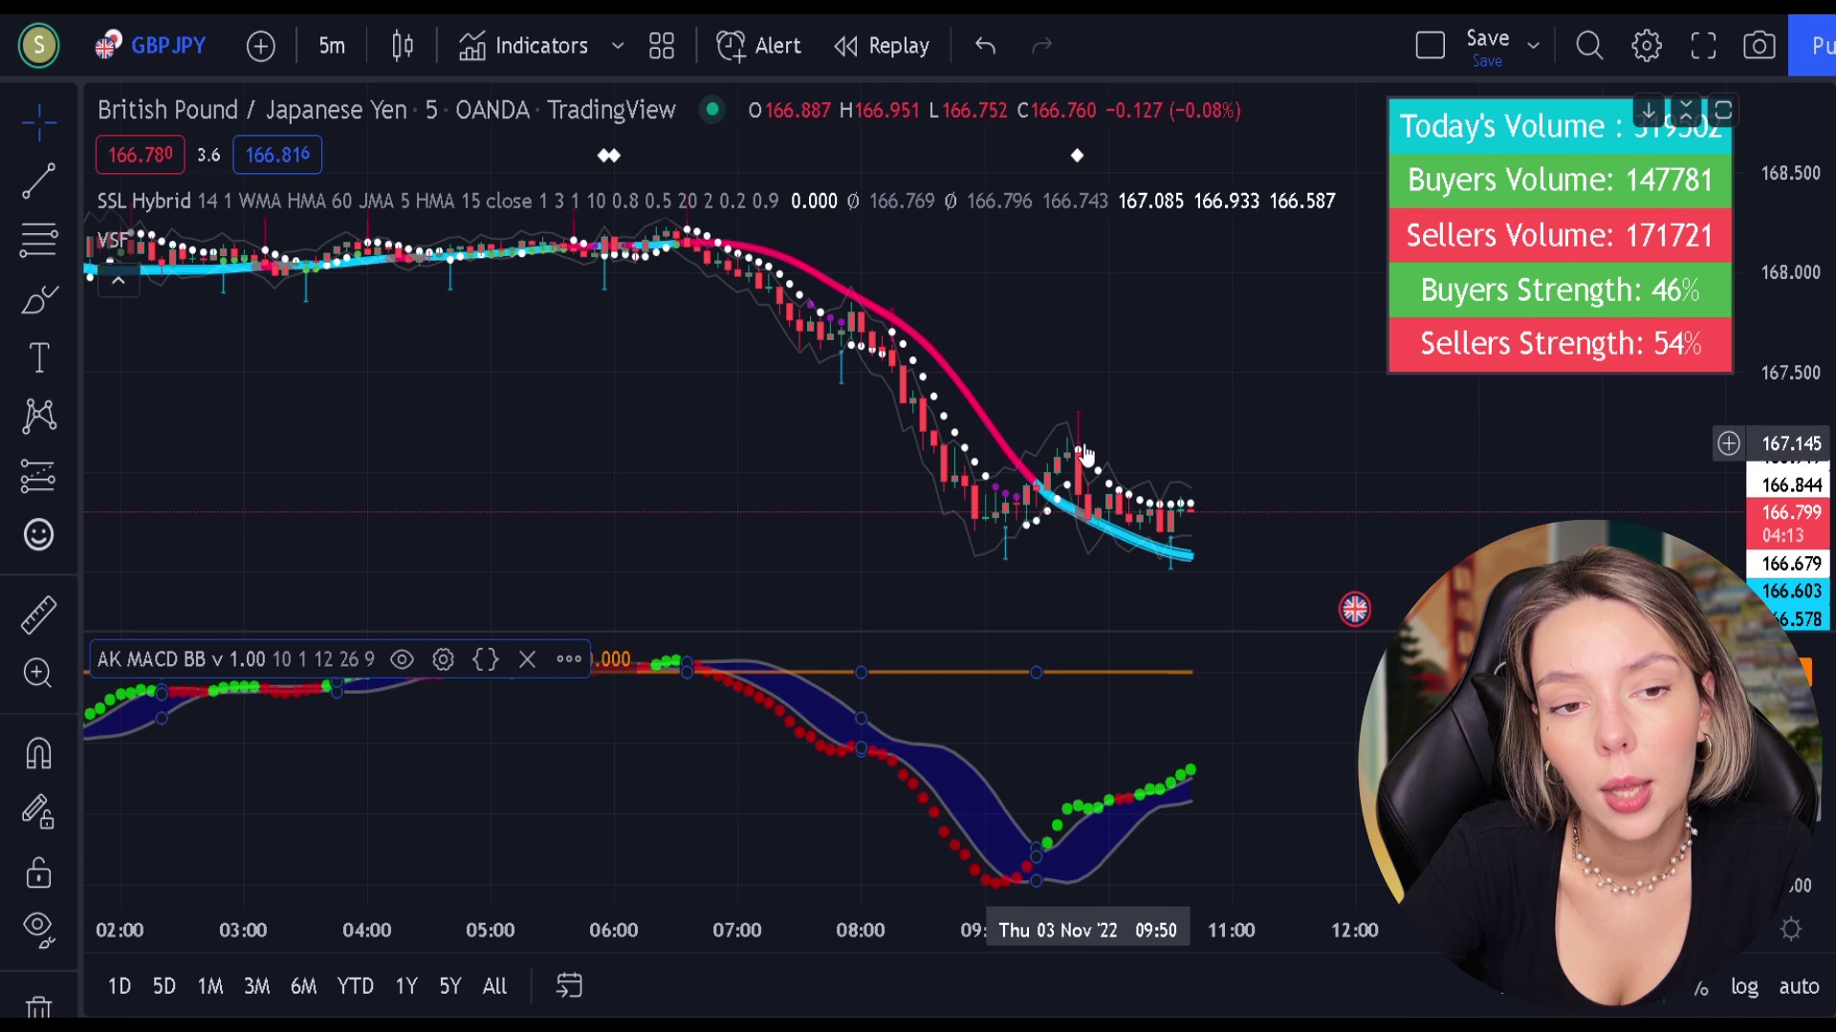
In SSL Hybrid's style settings, turn off Candle Size > 1xATR, Exit Arrows, SSL1 and the baseline upper and lower channels
{"action": "left_click", "coordinate": [979, 416]}
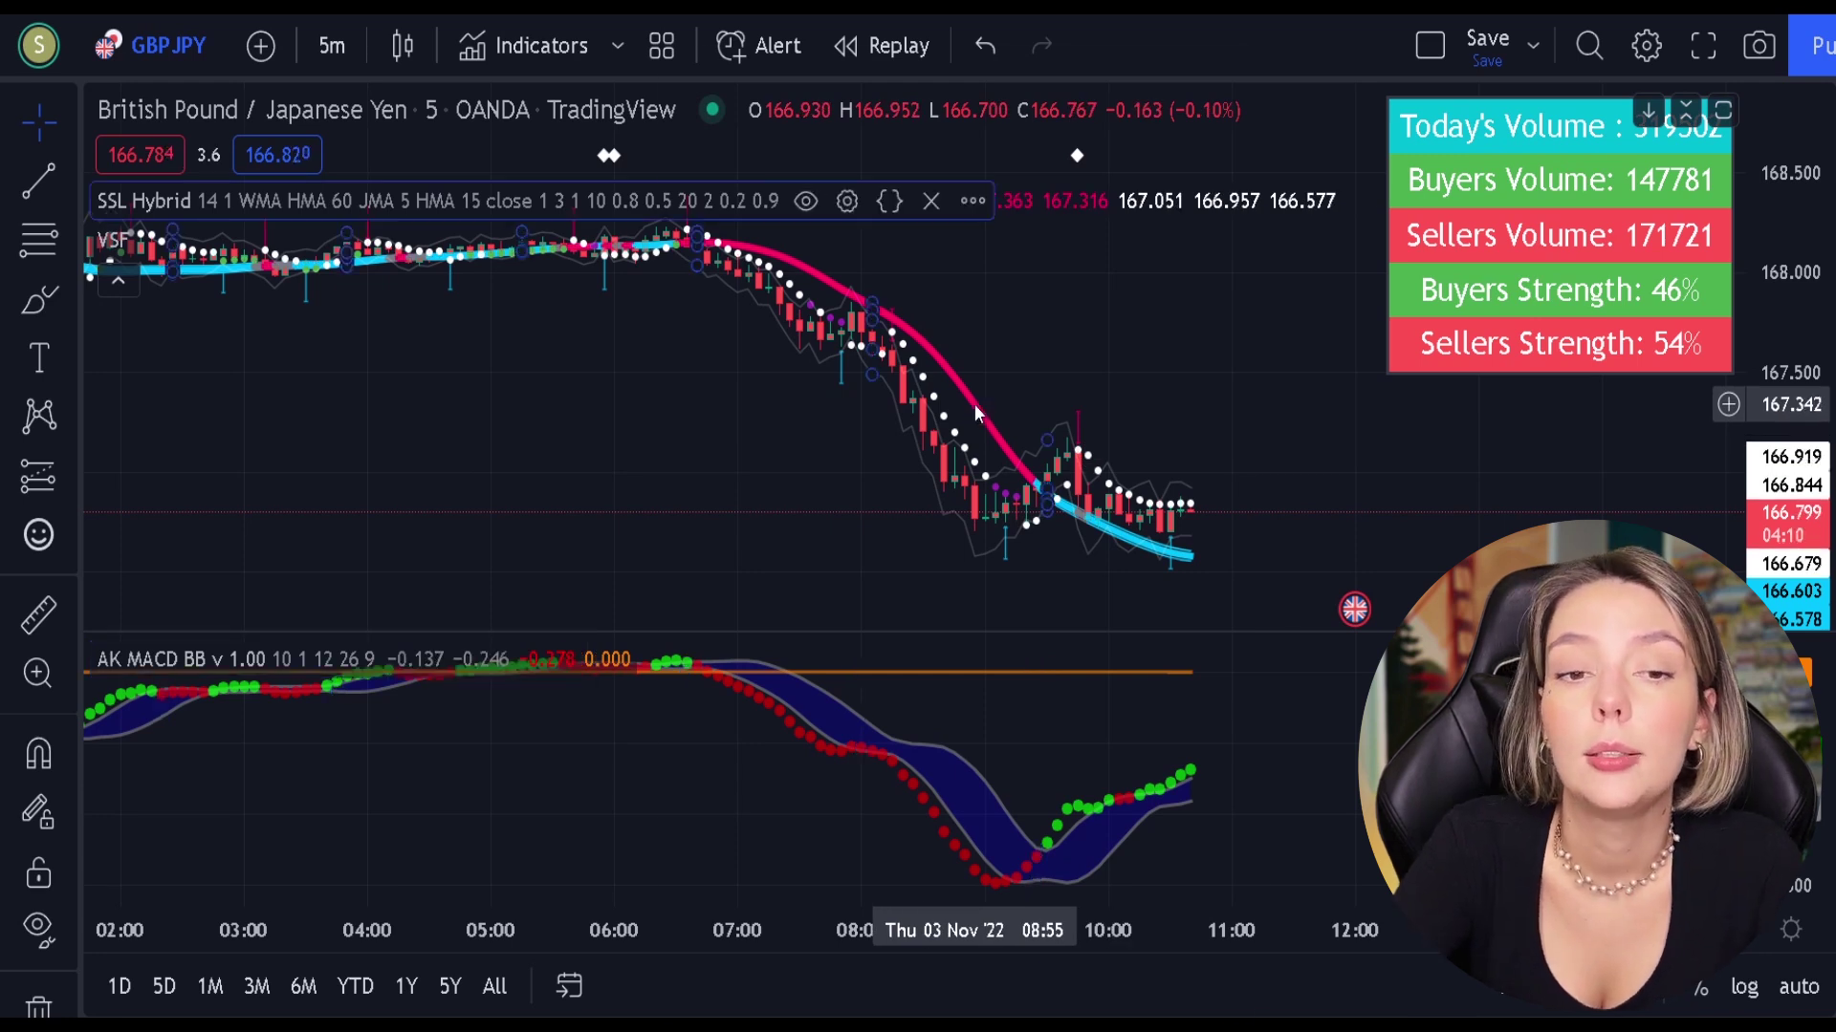
{"action": "double_click", "coordinate": [977, 413]}
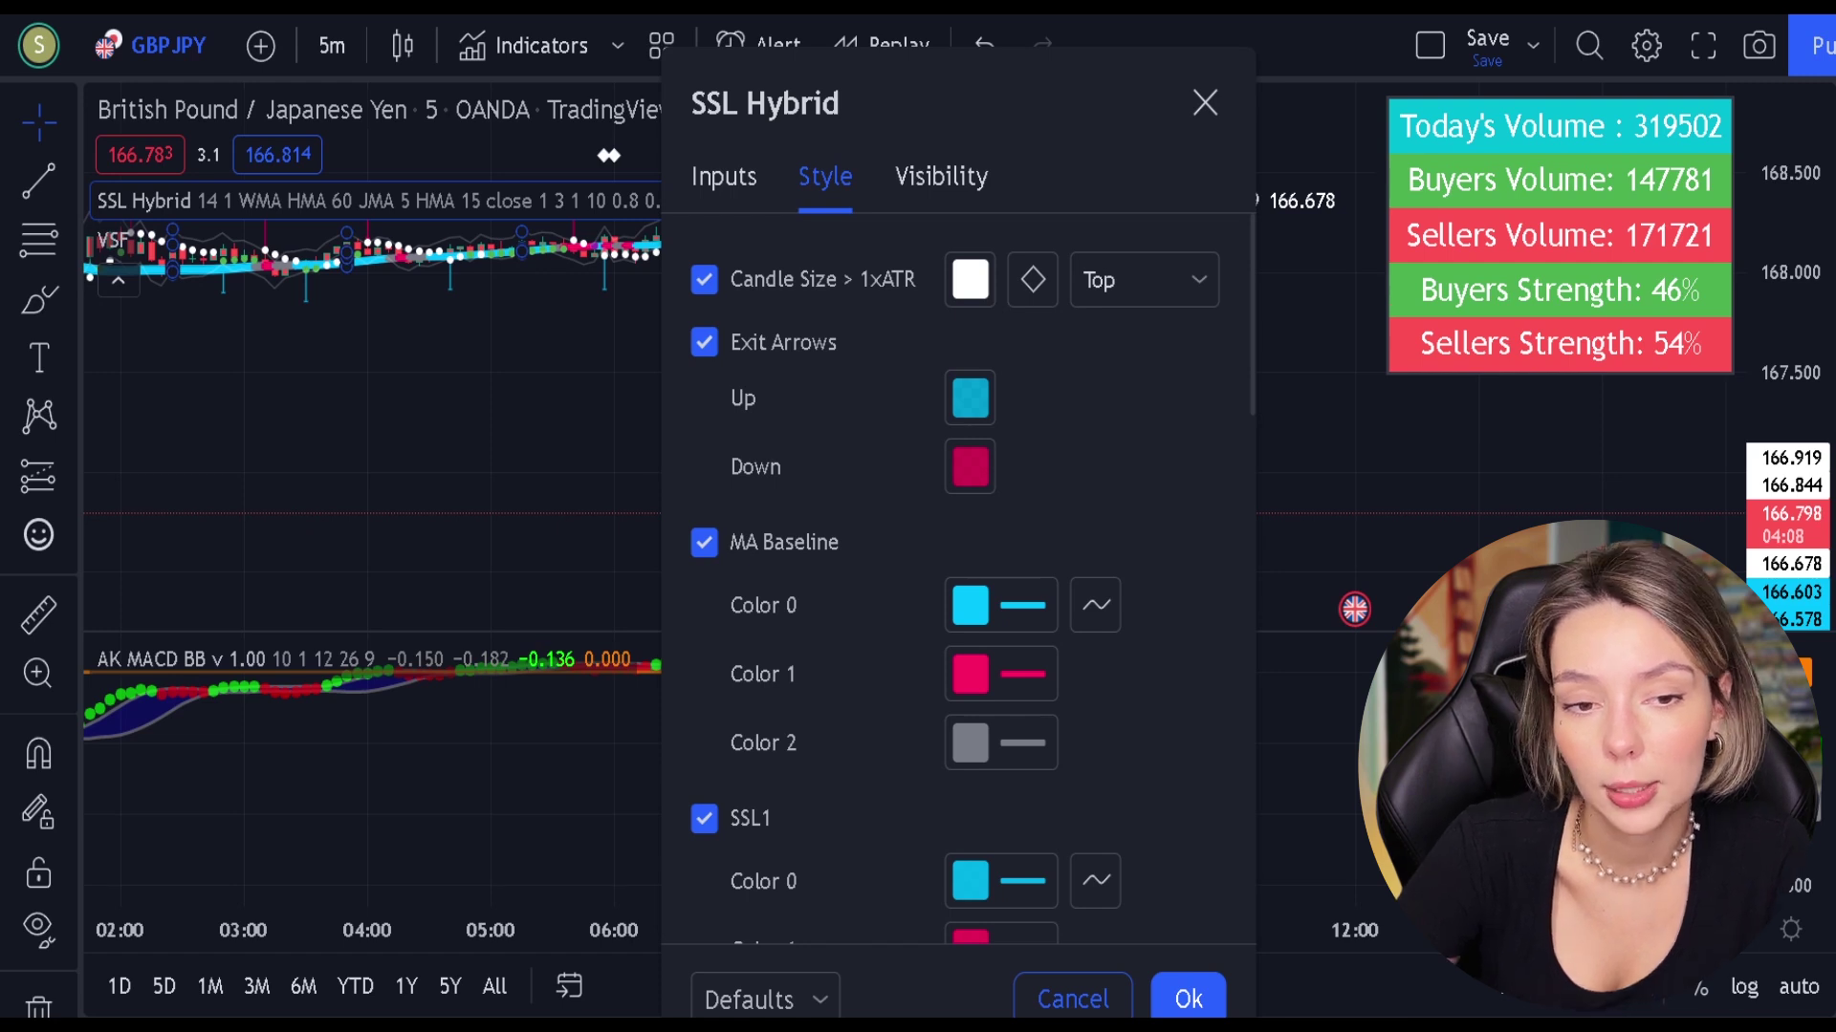
{"action": "scroll", "coordinate": [766, 450], "scroll_direction": "down", "scroll_amount": 4}
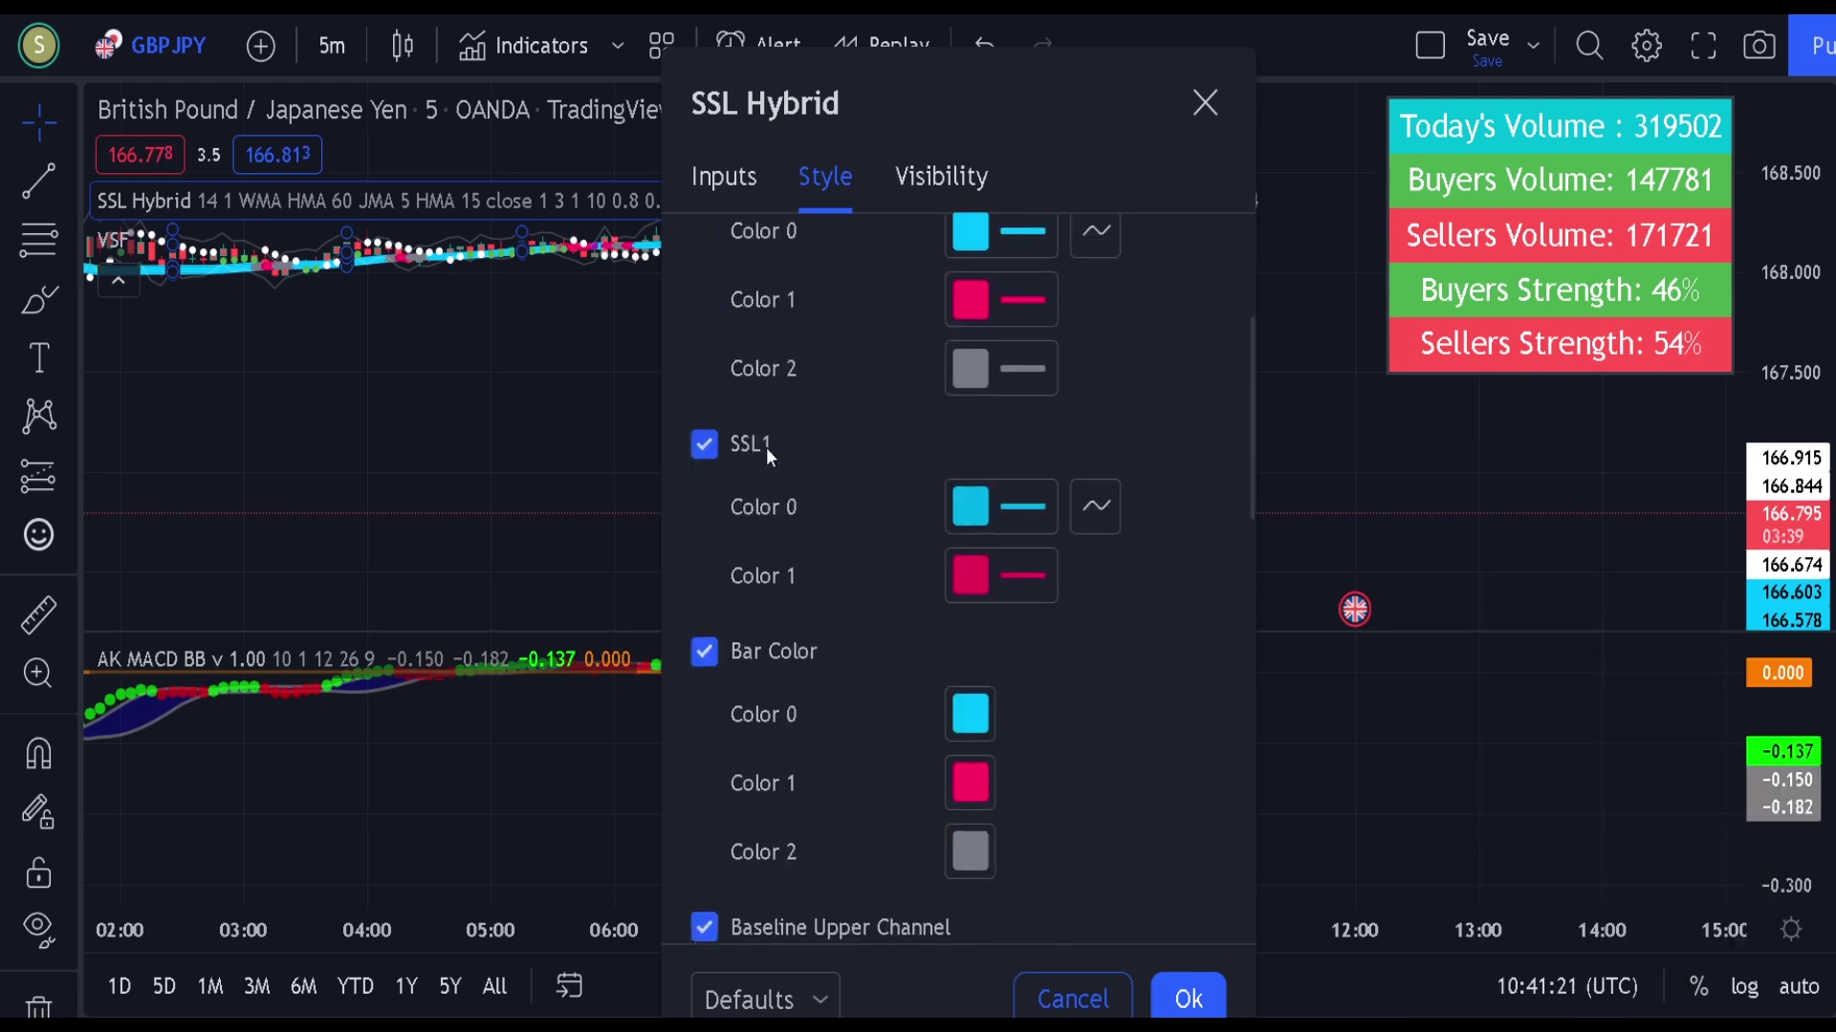
{"action": "left_click", "coordinate": [755, 444]}
{"action": "scroll", "coordinate": [816, 549], "scroll_direction": "down", "scroll_amount": 4}
{"action": "left_click", "coordinate": [704, 565]}
{"action": "scroll", "coordinate": [750, 765], "scroll_direction": "down", "scroll_amount": 4}
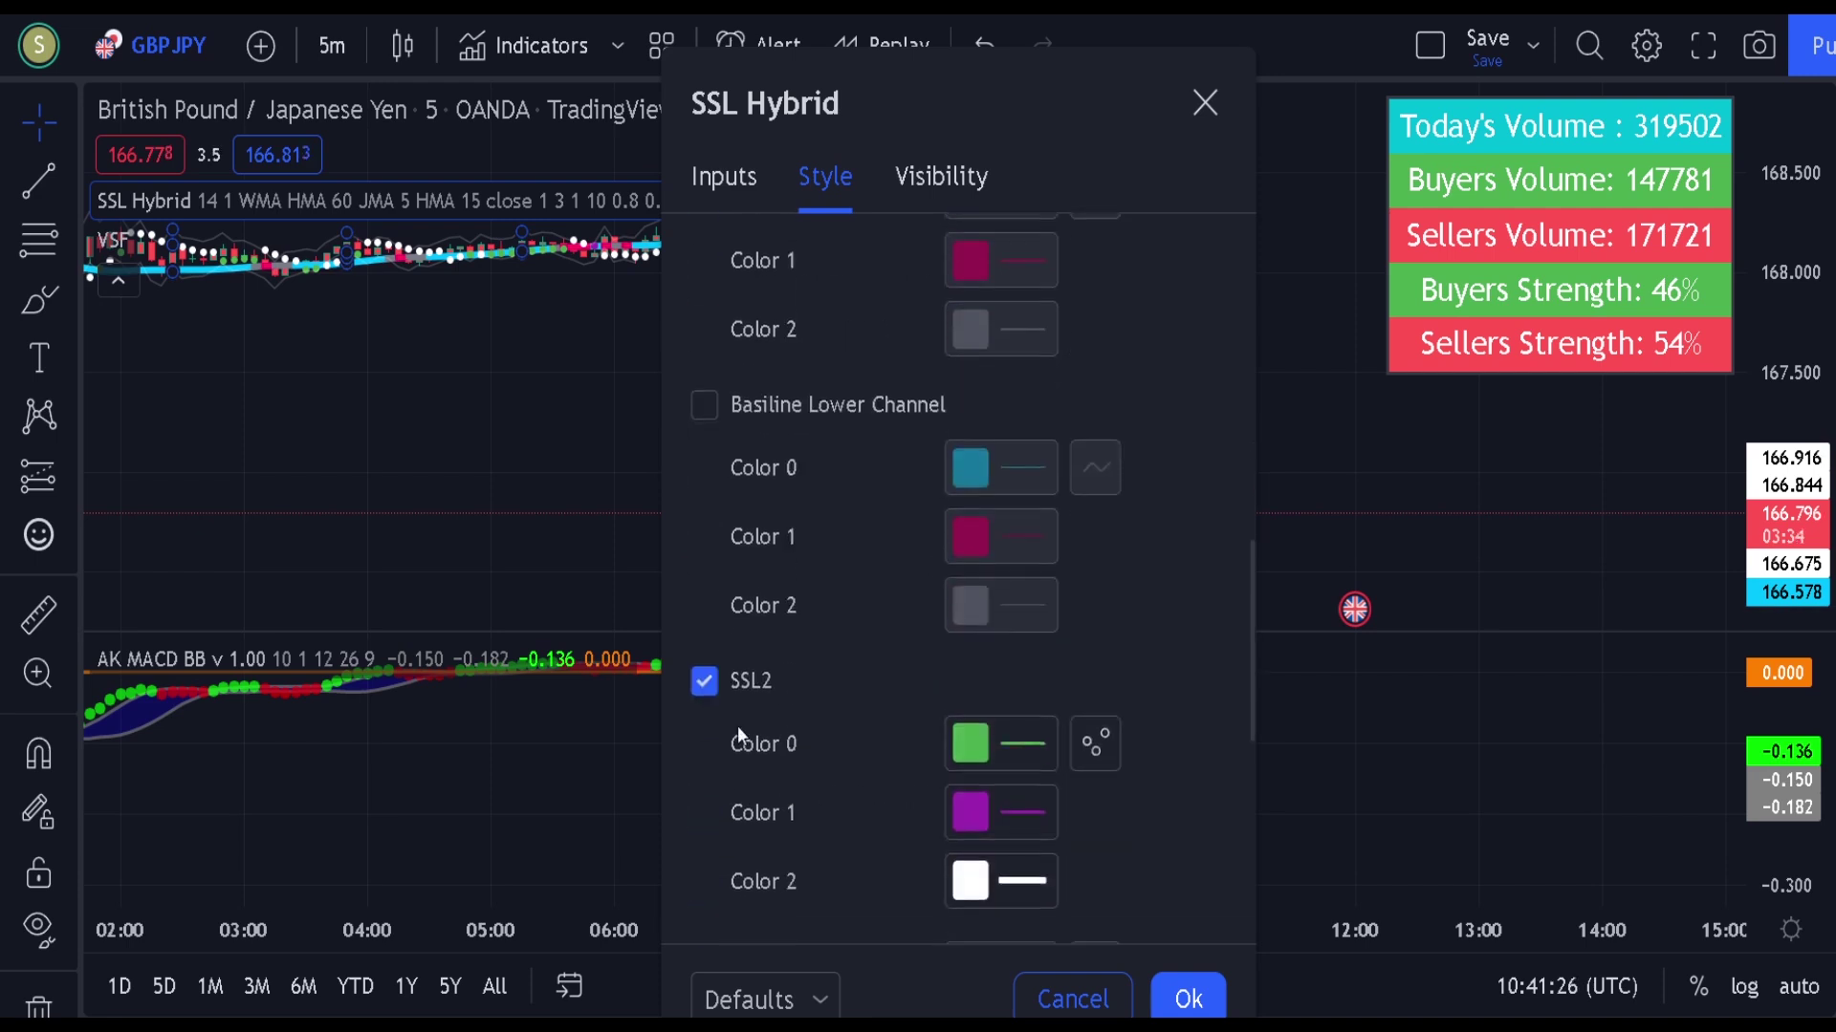
Turn off SSL2, +ATR, -ATR and Plots Background in SSL Hybrid's style settings, keeping MA Baseline on
{"action": "left_click", "coordinate": [704, 680]}
{"action": "scroll", "coordinate": [765, 621], "scroll_direction": "down", "scroll_amount": 5}
{"action": "left_click", "coordinate": [704, 460]}
{"action": "left_click", "coordinate": [704, 542]}
{"action": "left_click", "coordinate": [704, 612]}
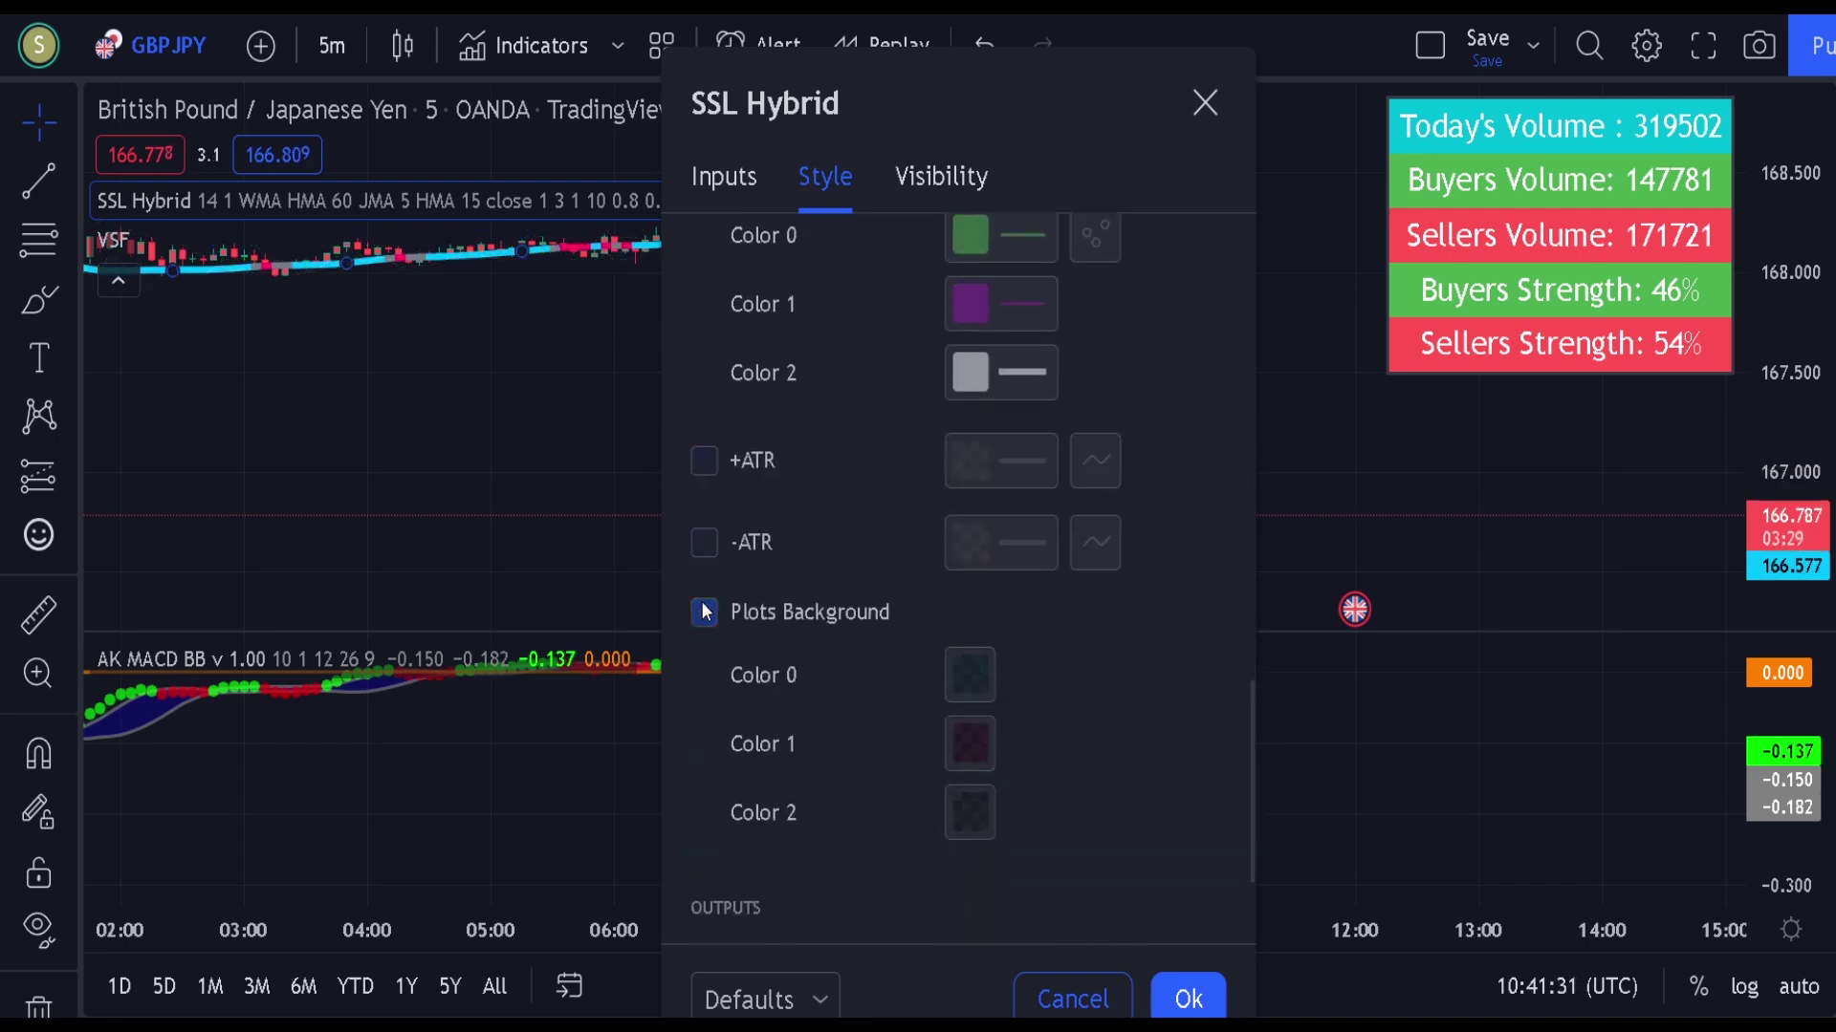
{"action": "scroll", "coordinate": [764, 617], "scroll_direction": "down", "scroll_amount": 3}
{"action": "scroll", "coordinate": [1138, 675], "scroll_direction": "up", "scroll_amount": 12}
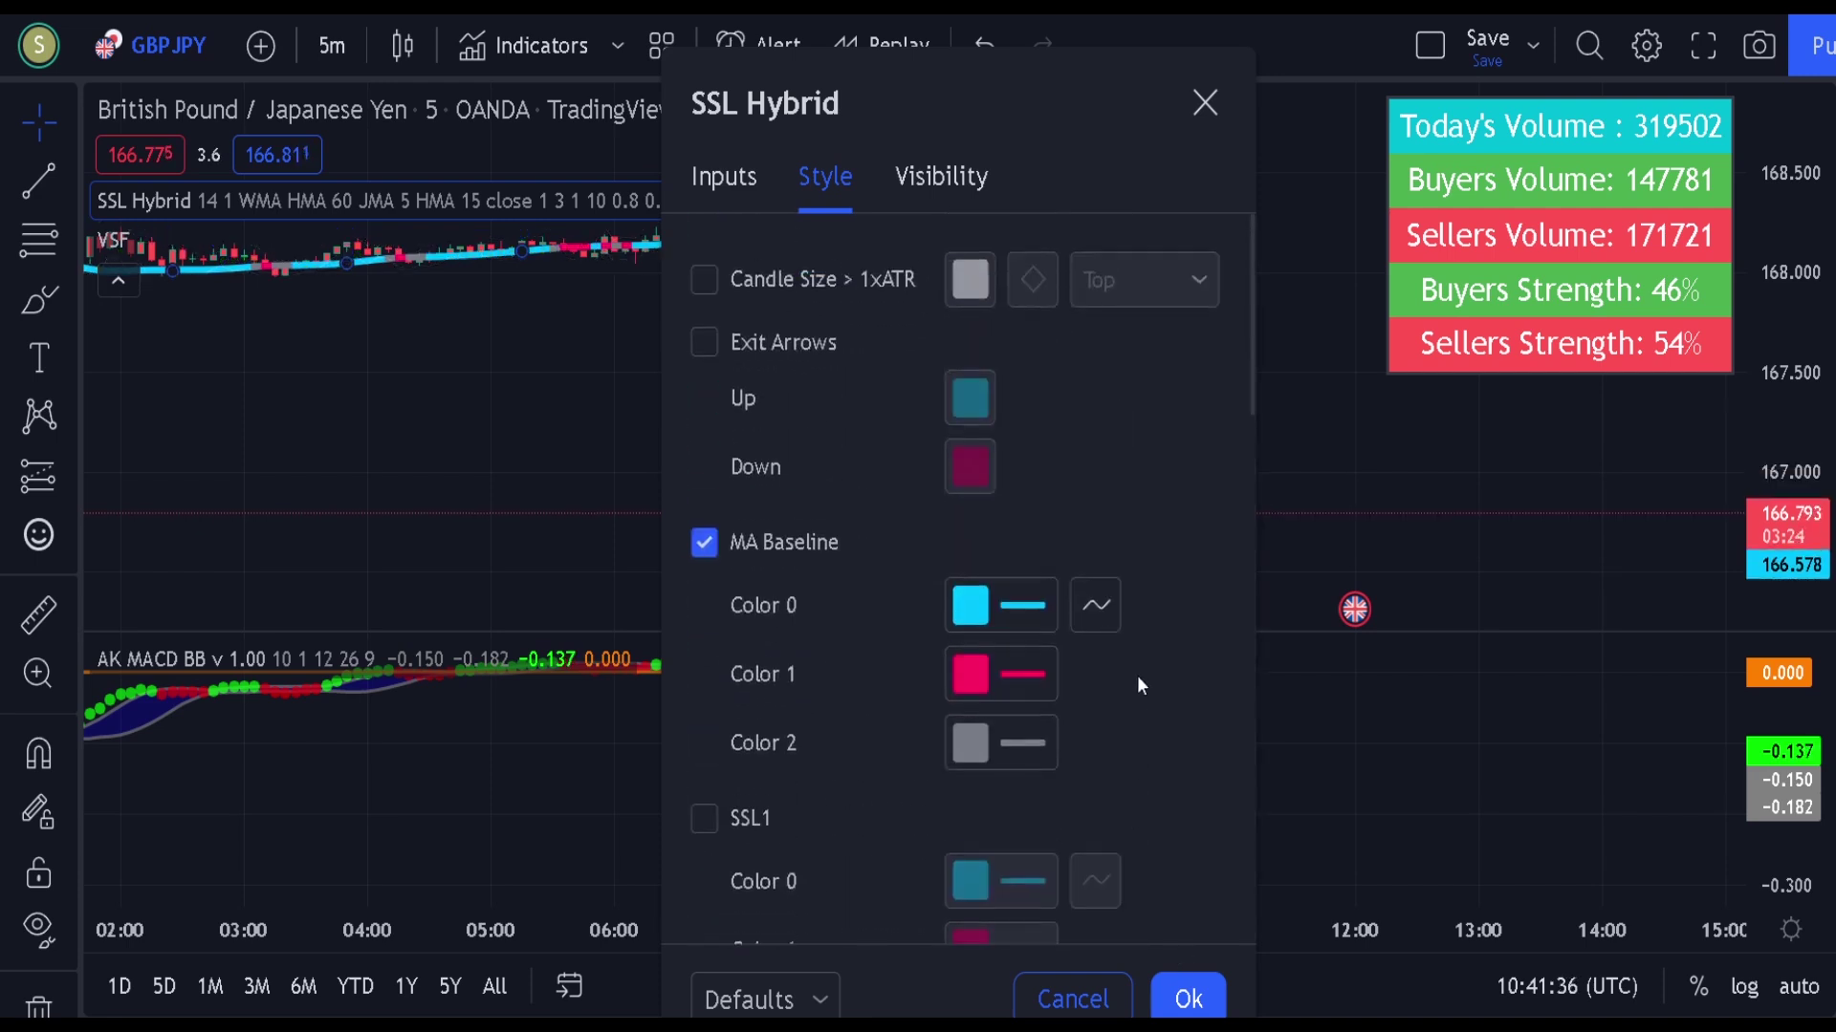
In SSL Hybrid's inputs, set SSL1 / Baseline Length to 30 and SSL1 / Baseline Type to EMA
{"action": "scroll", "coordinate": [1138, 675], "scroll_direction": "down", "scroll_amount": 3}
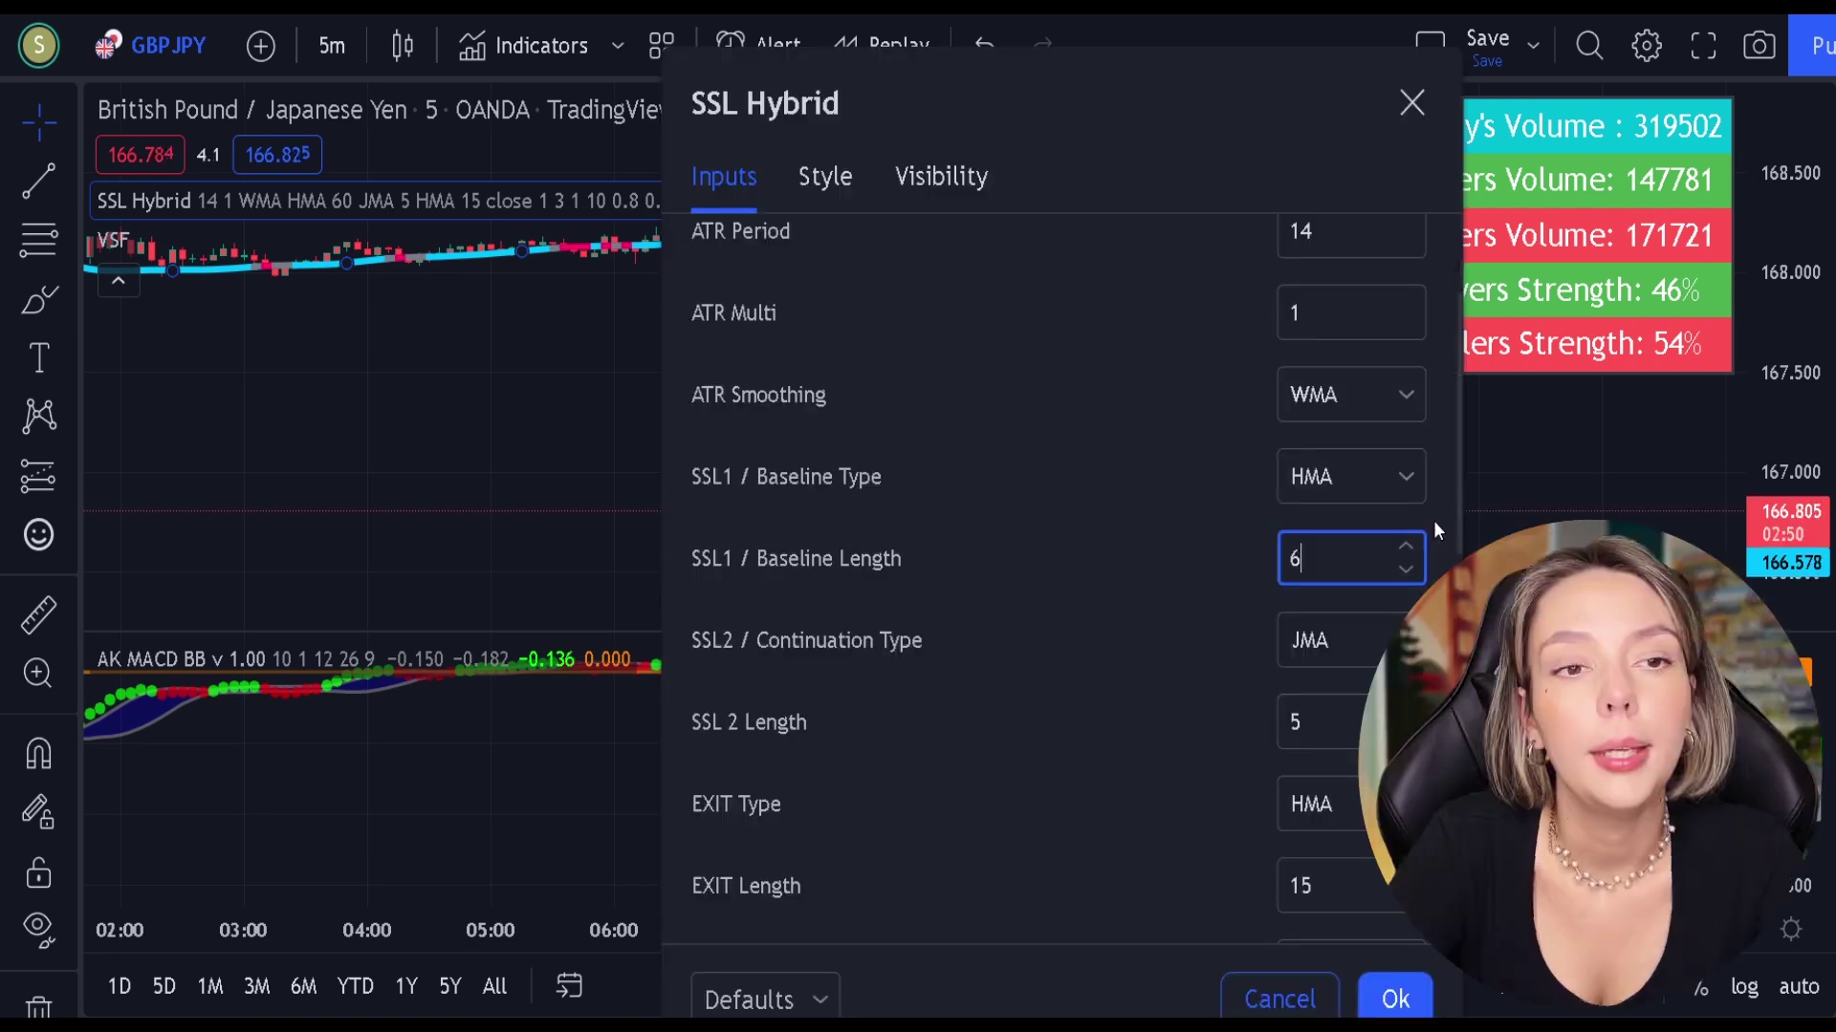
{"action": "type", "text": "0"}
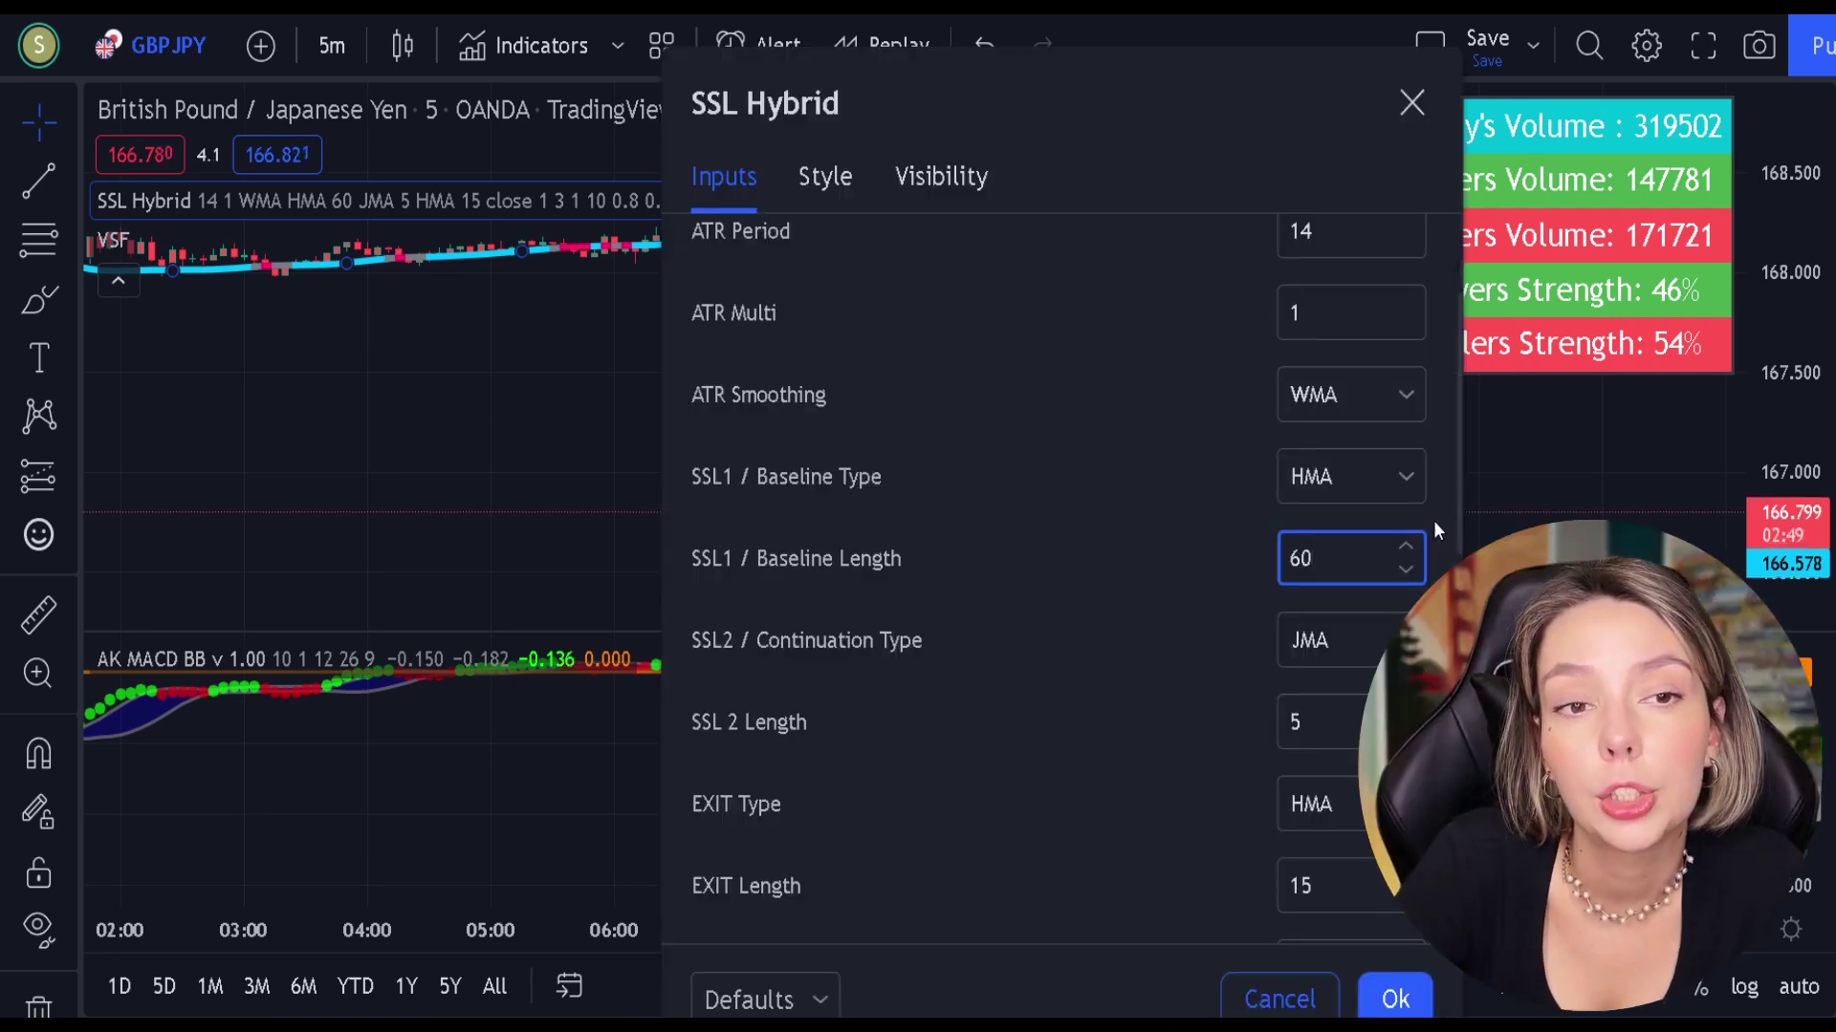
{"action": "left_click", "coordinate": [1102, 822]}
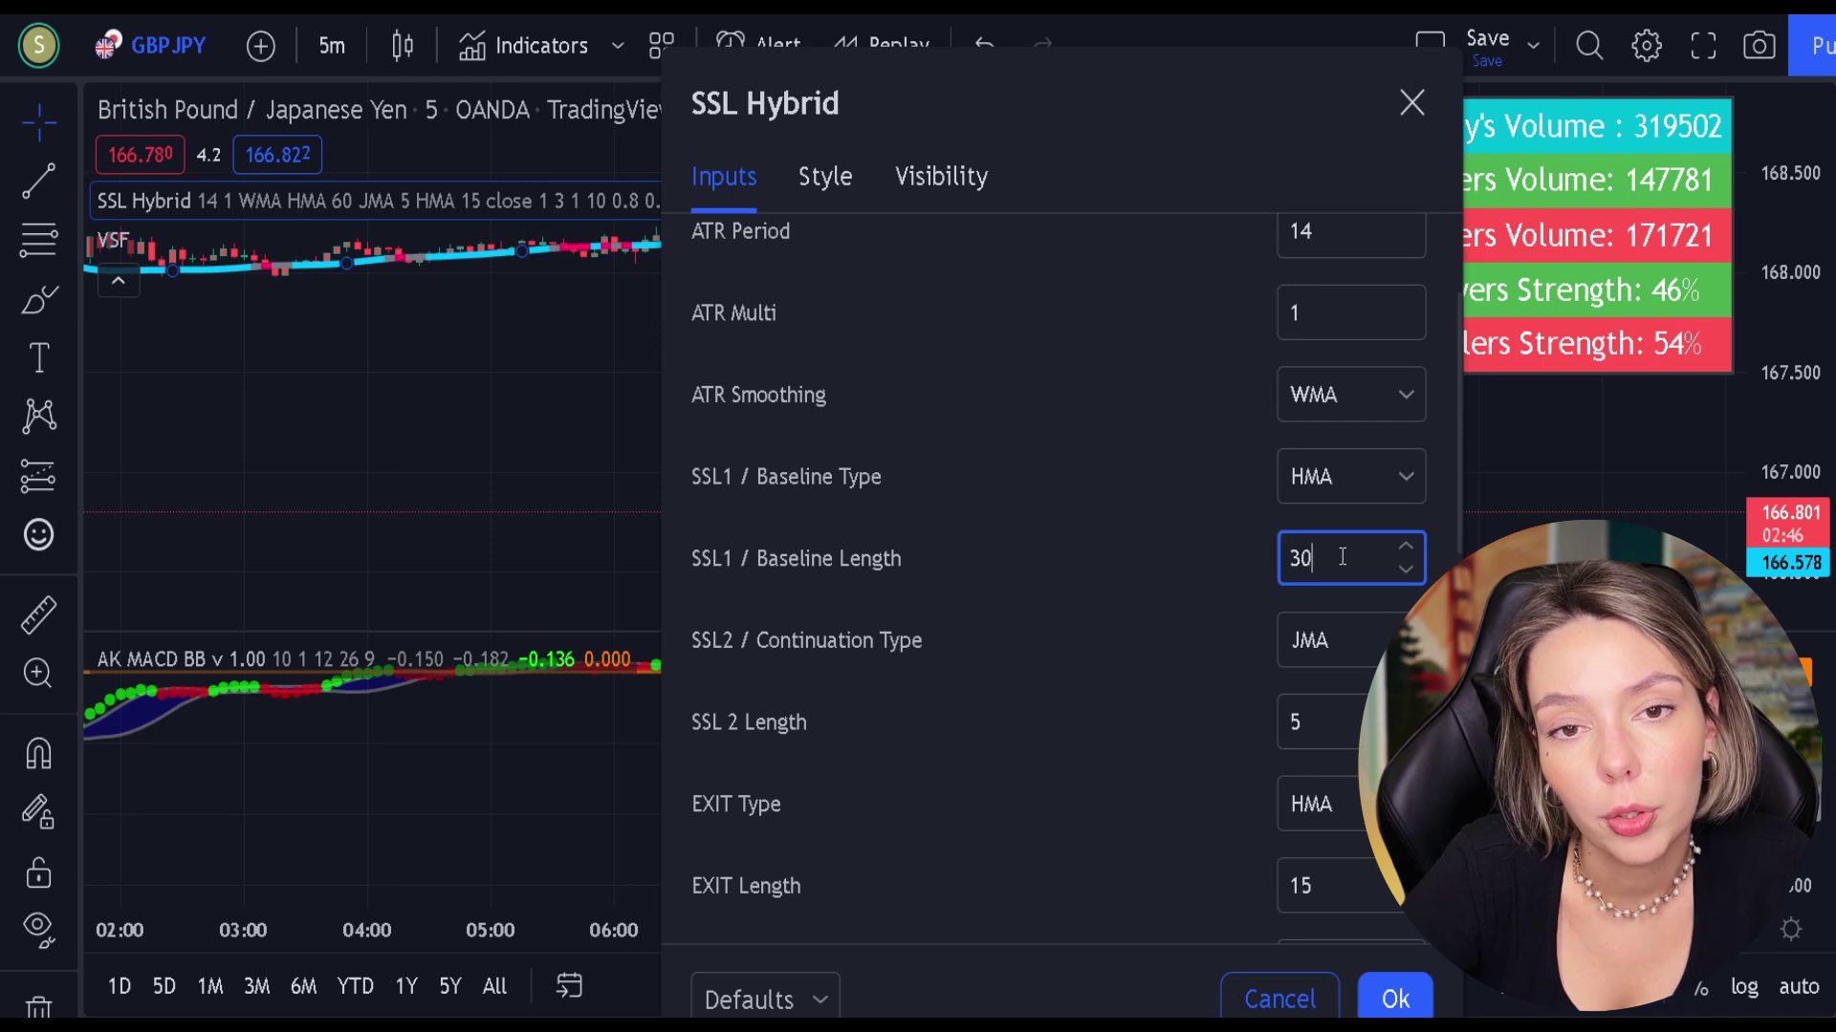
{"action": "left_click", "coordinate": [1158, 665]}
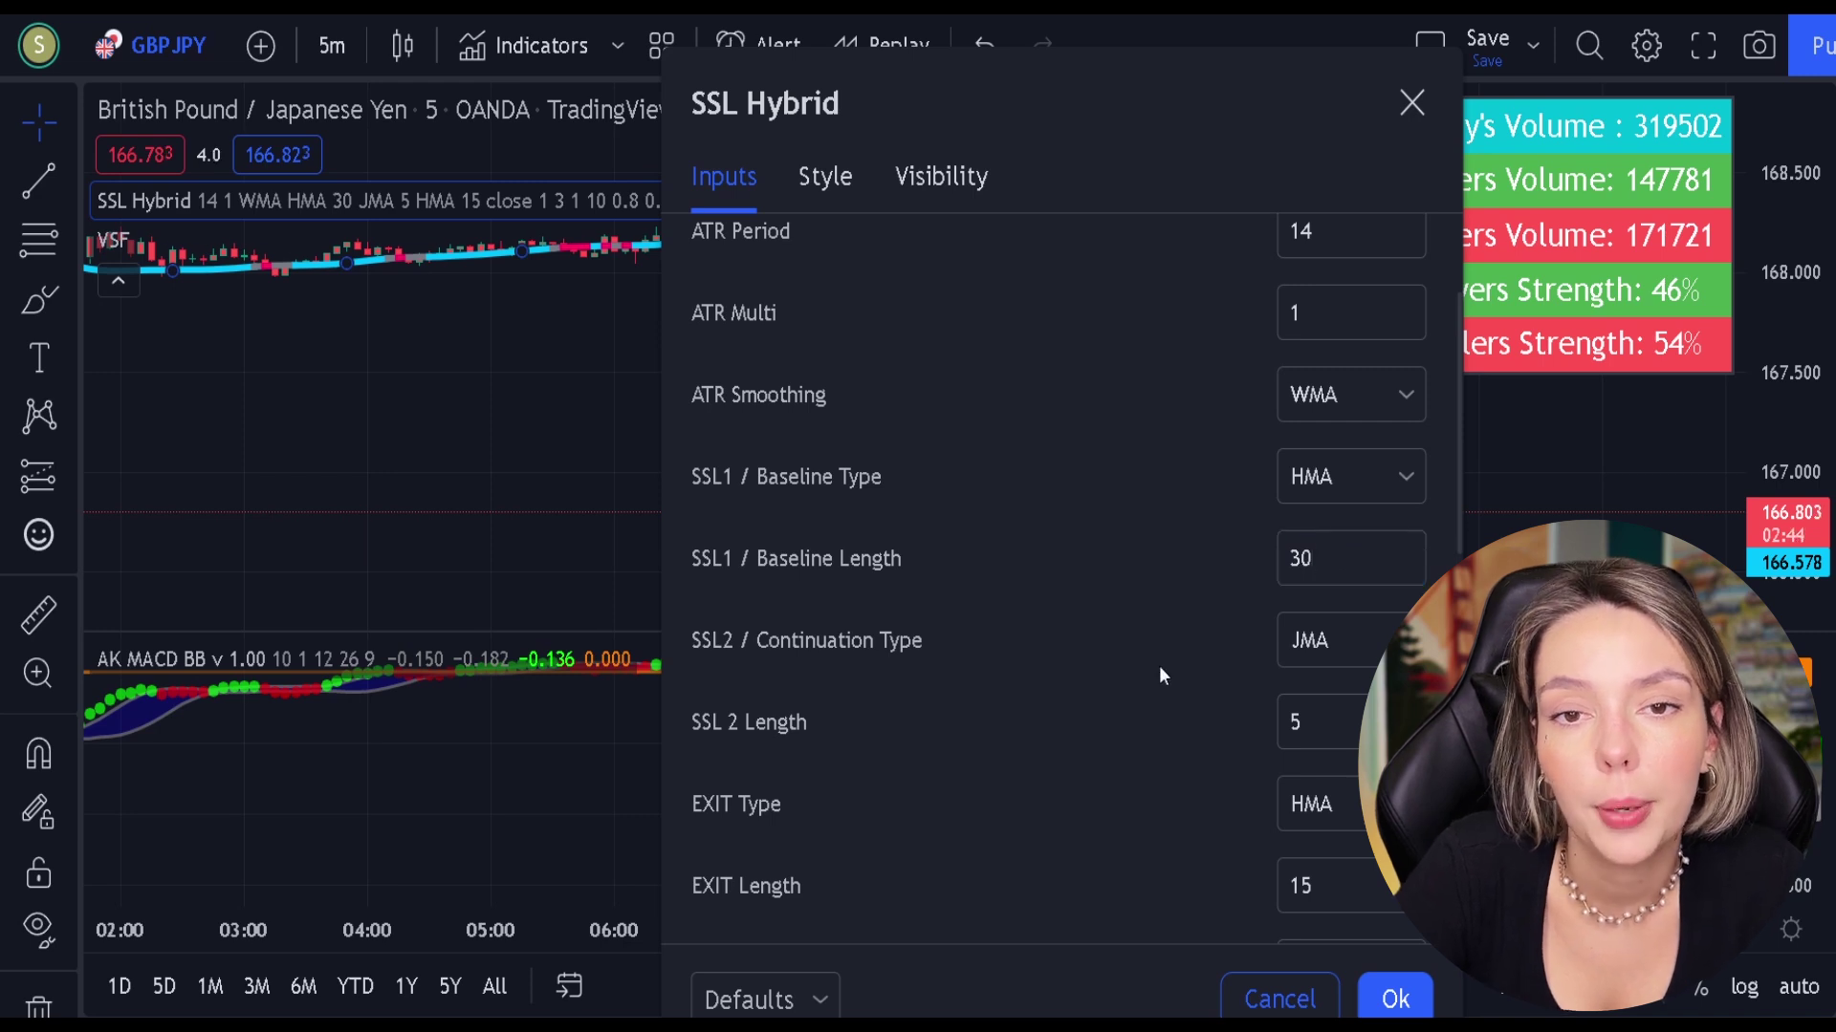
{"action": "left_click", "coordinate": [1360, 470]}
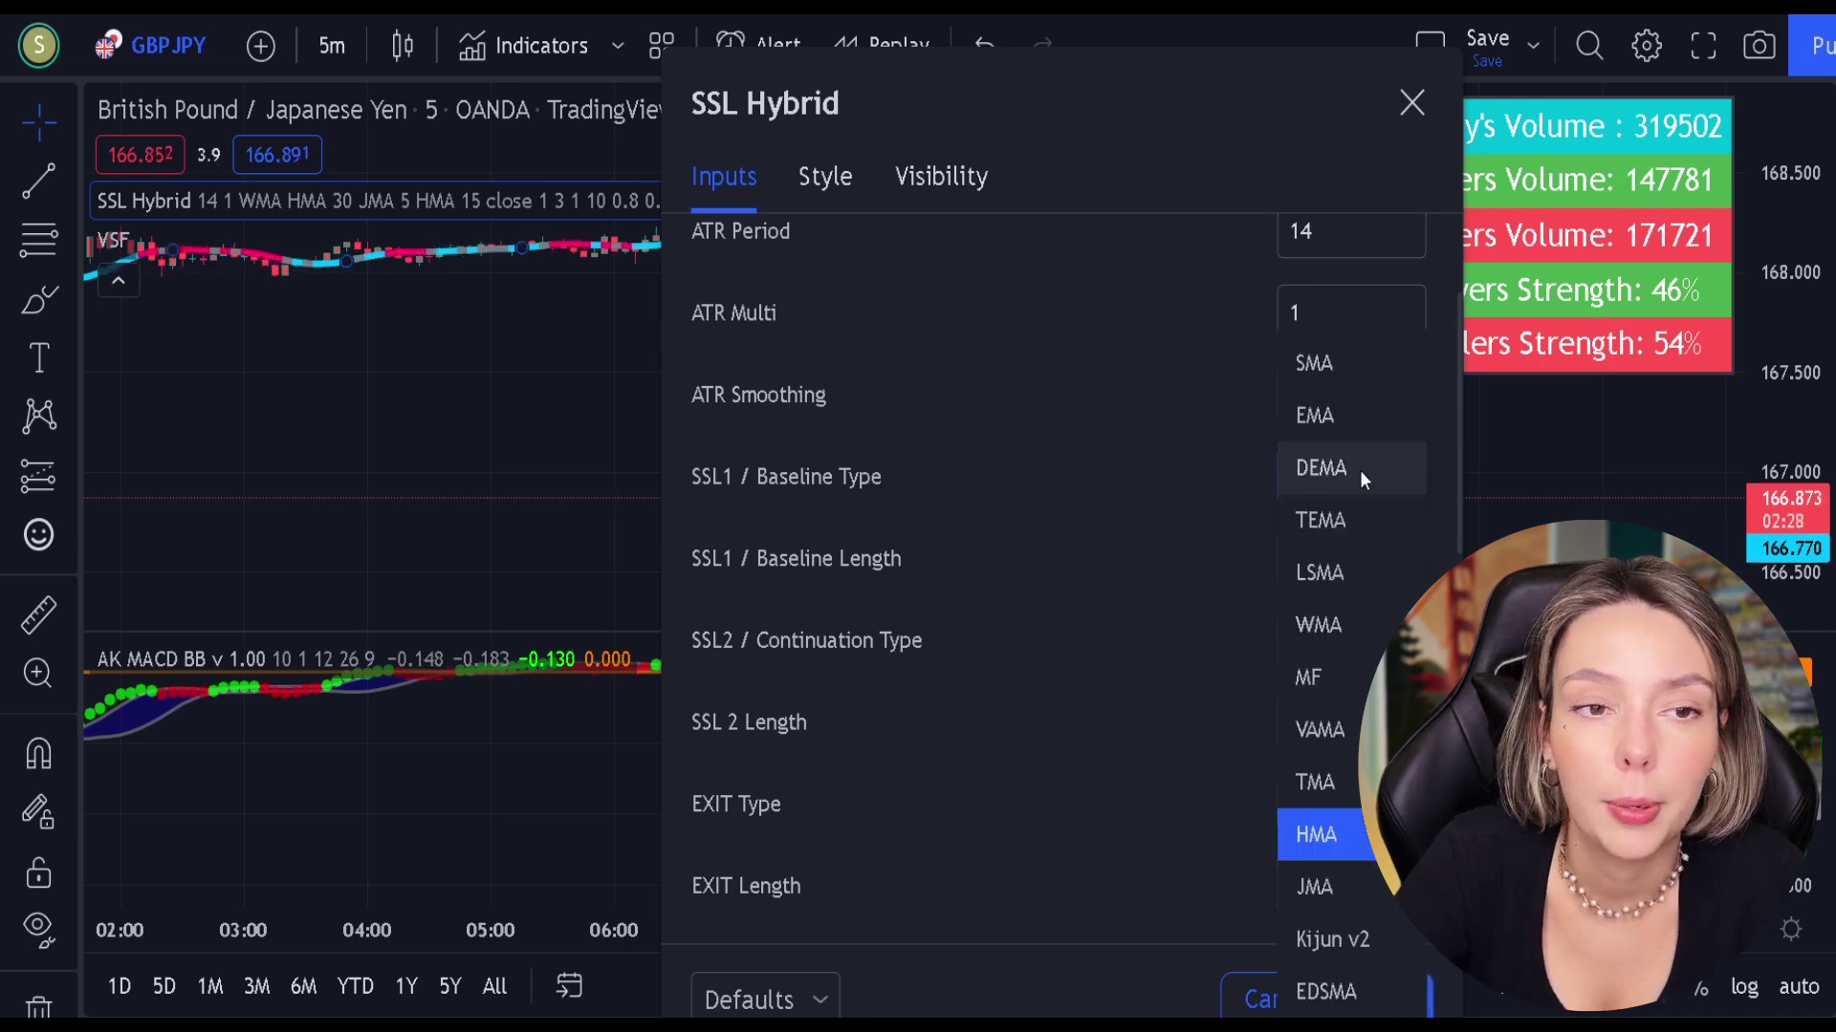
{"action": "left_click", "coordinate": [1321, 417]}
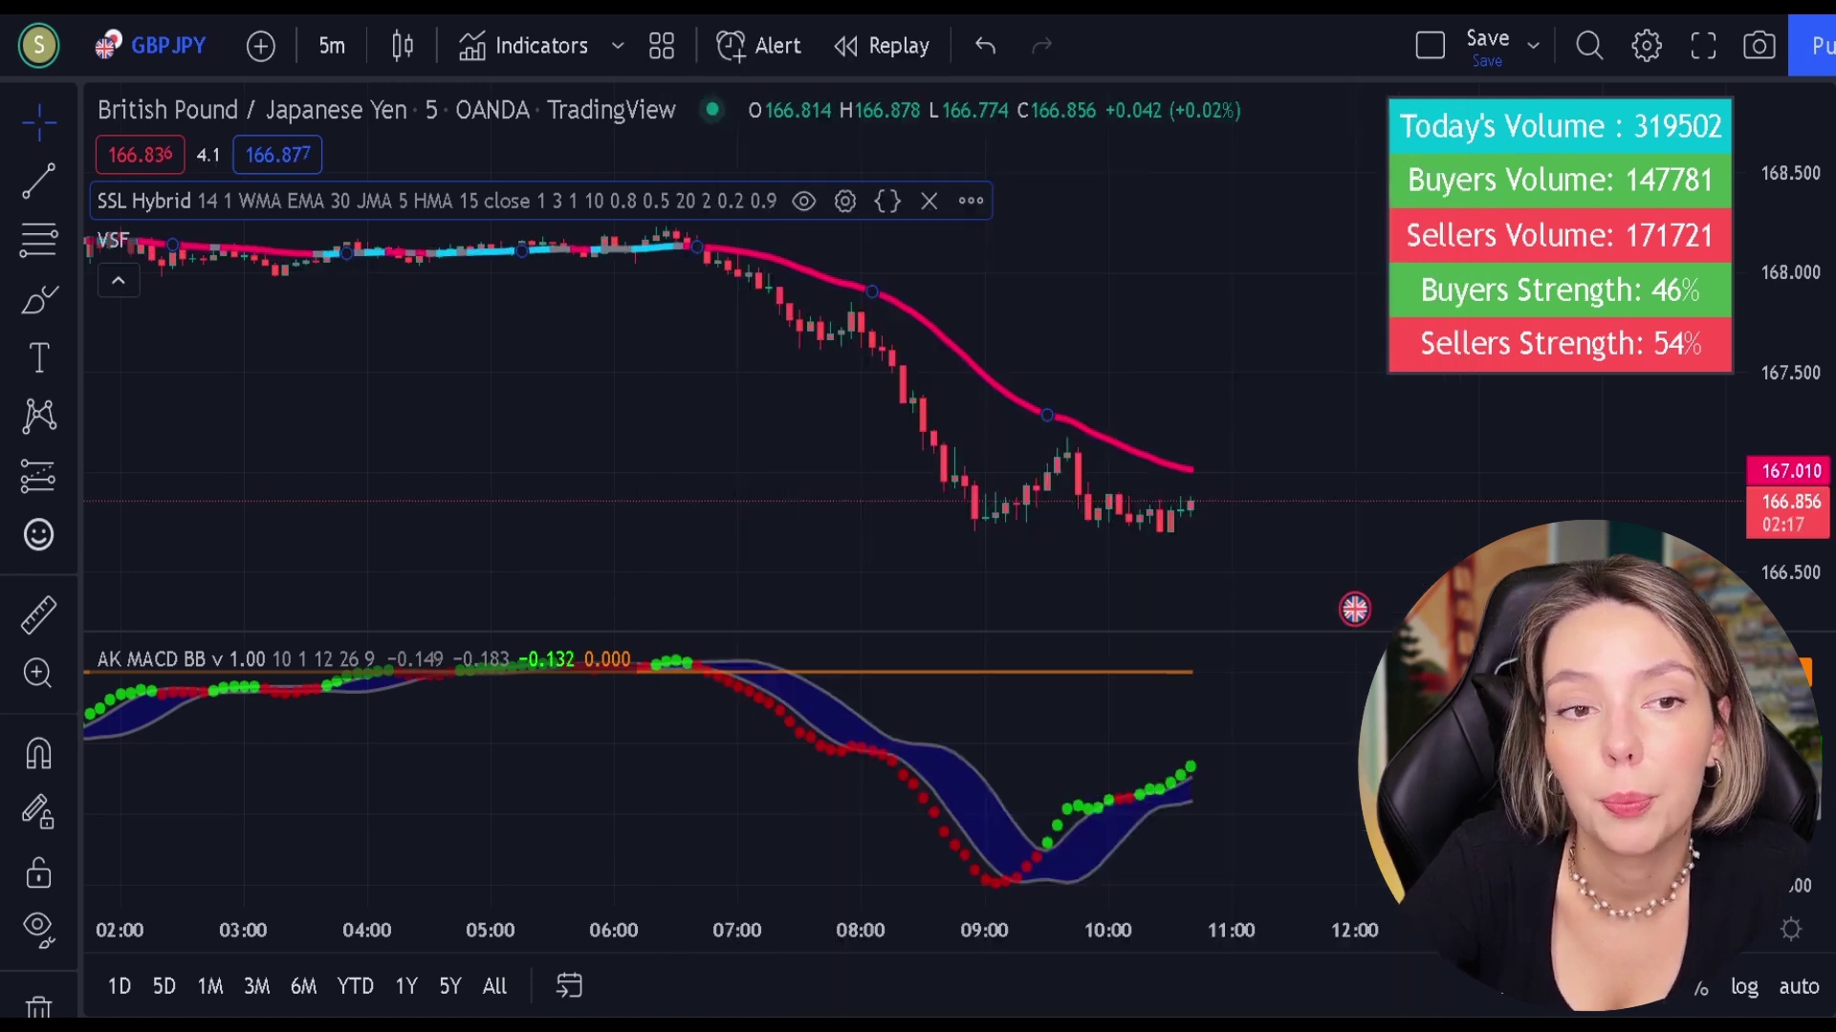
Turn off Bar Color in the VSF volume indicator's style settings and apply the change
{"action": "double_click", "coordinate": [1463, 339]}
{"action": "left_click", "coordinate": [717, 369]}
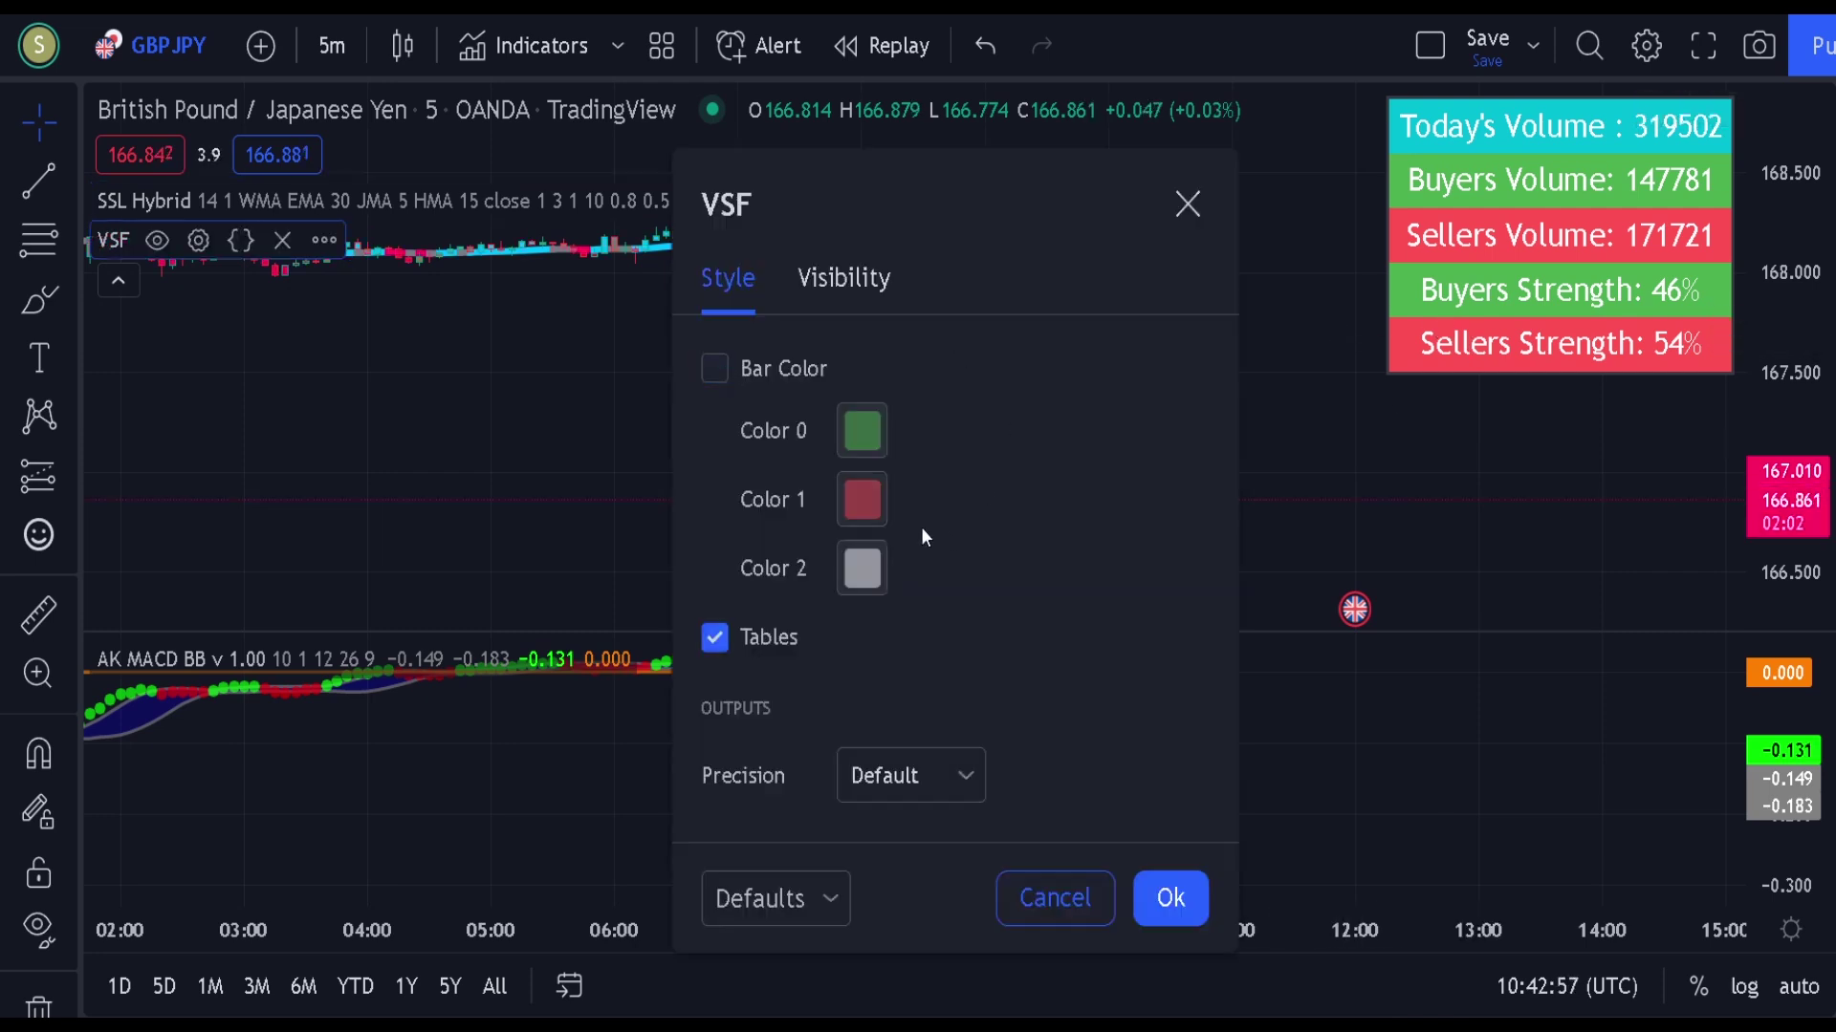
{"action": "left_click", "coordinate": [1141, 911]}
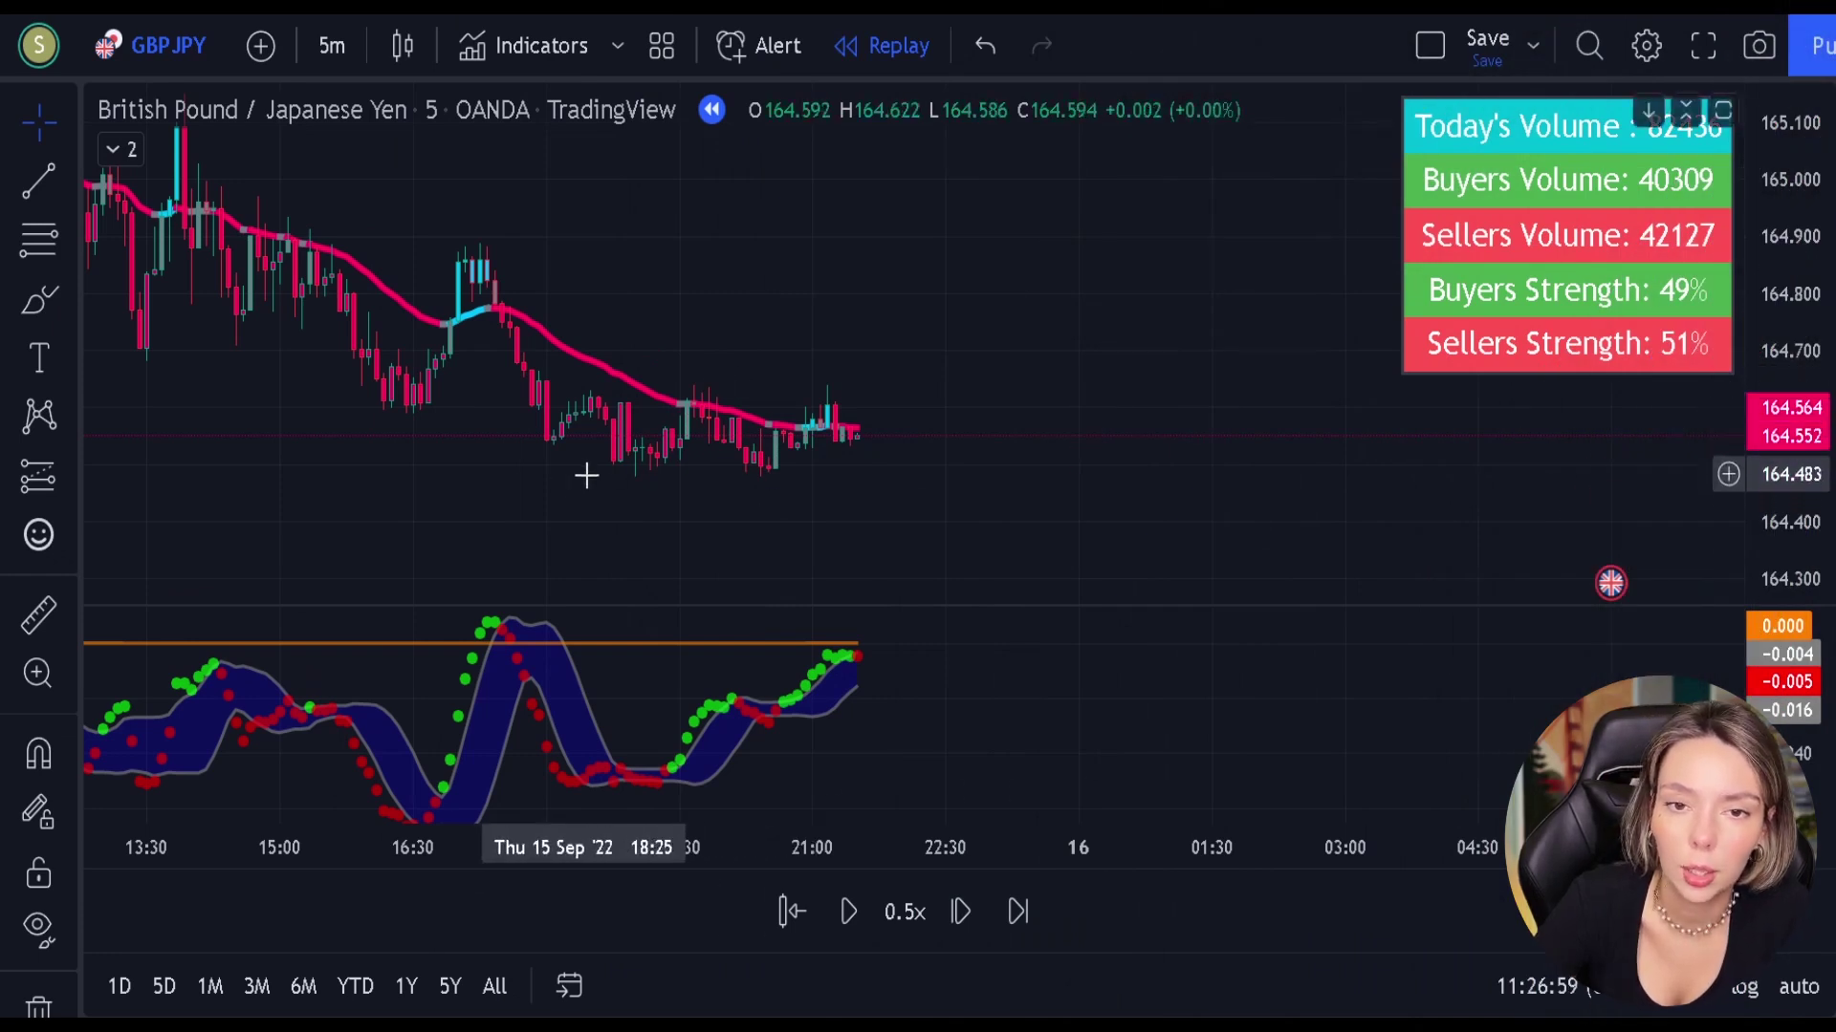
Circle price areas around the SSL Hybrid baseline with the Brush, including the latest candles near 21:00, undoing each mark
{"action": "left_click", "coordinate": [62, 301]}
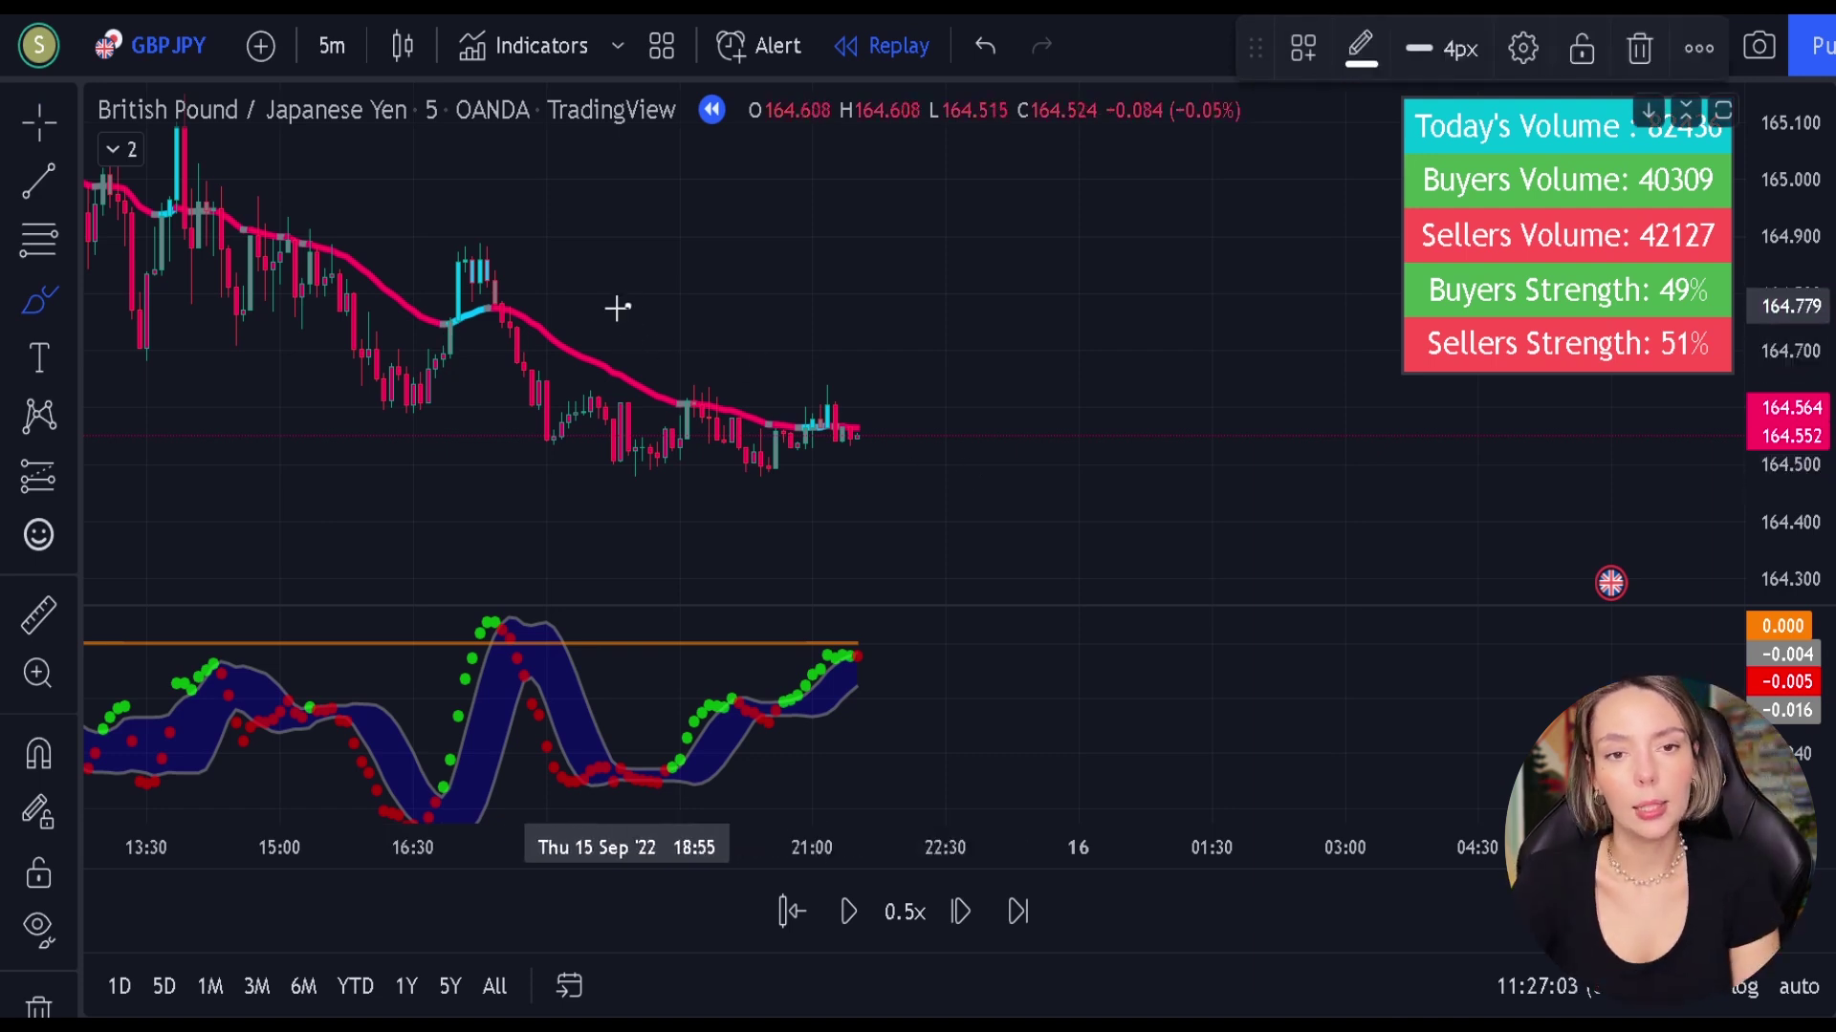
{"action": "mouse_move", "coordinate": [617, 308]}
{"action": "left_mouse_down"}
{"action": "mouse_move", "coordinate": [688, 434]}
{"action": "mouse_move", "coordinate": [801, 321]}
{"action": "mouse_move", "coordinate": [641, 306]}
{"action": "left_mouse_up"}
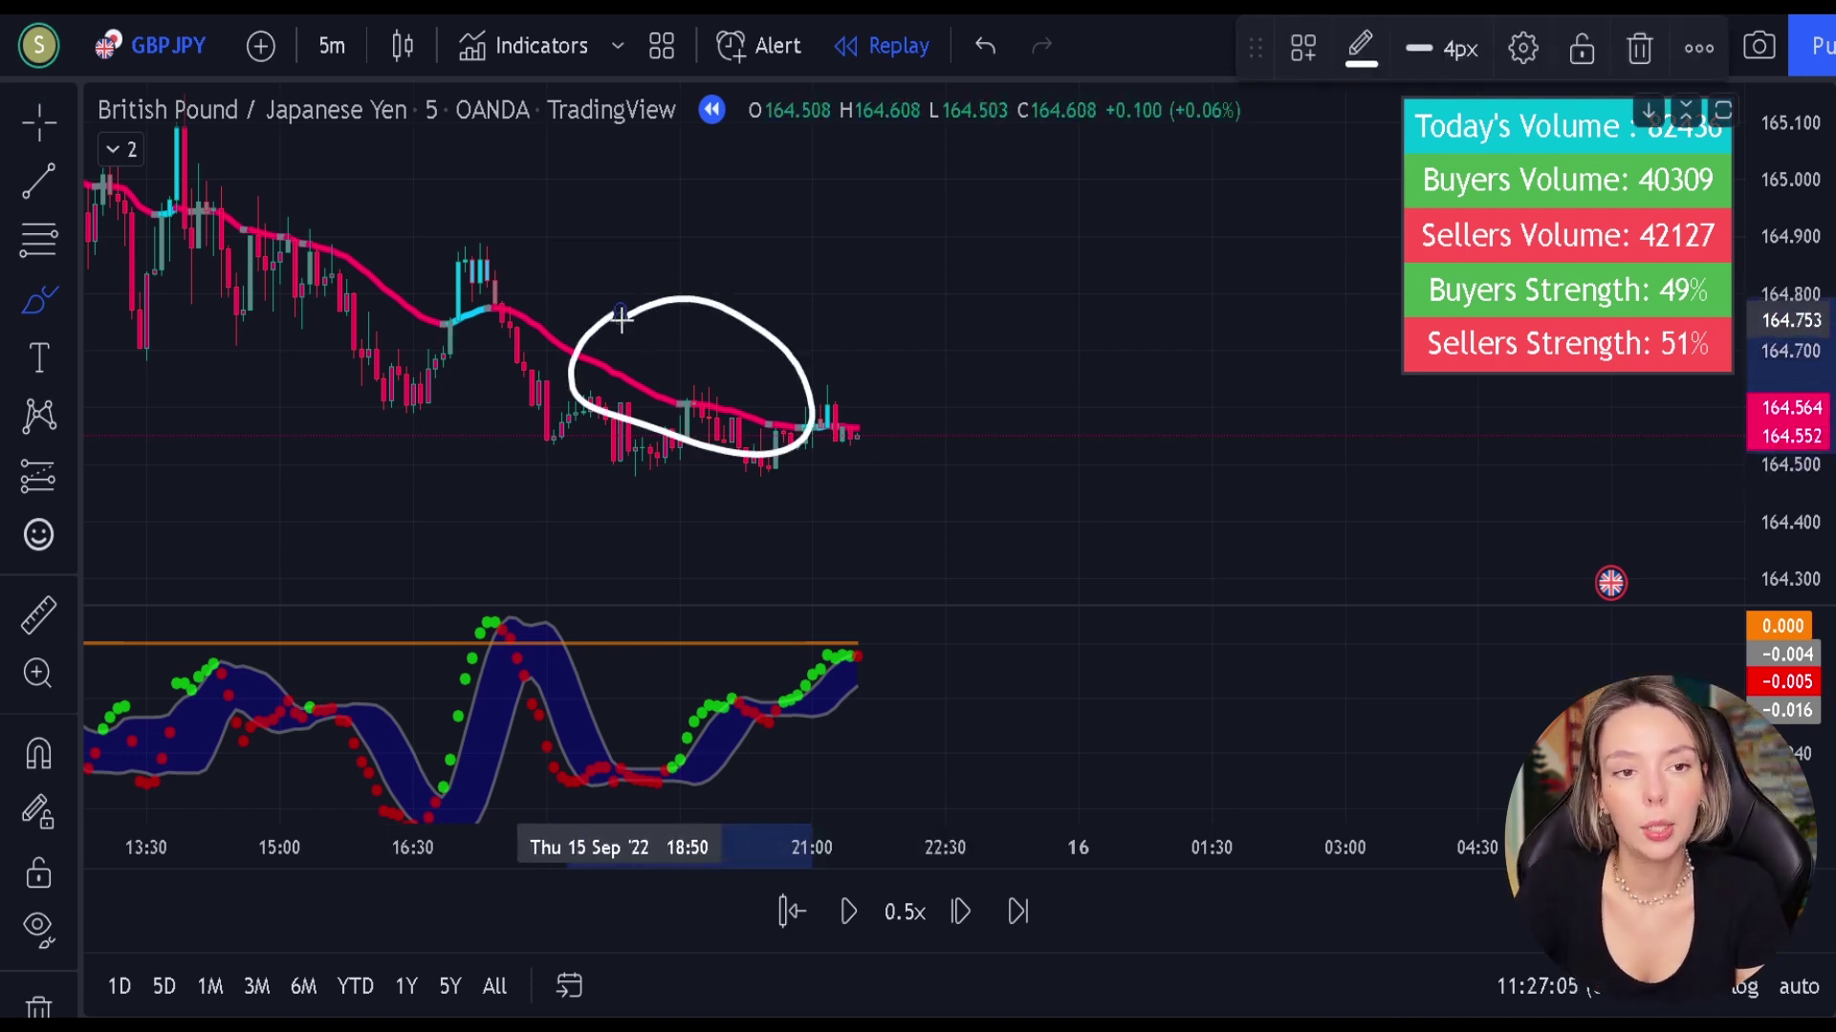
{"action": "key", "text": "ctrl+z"}
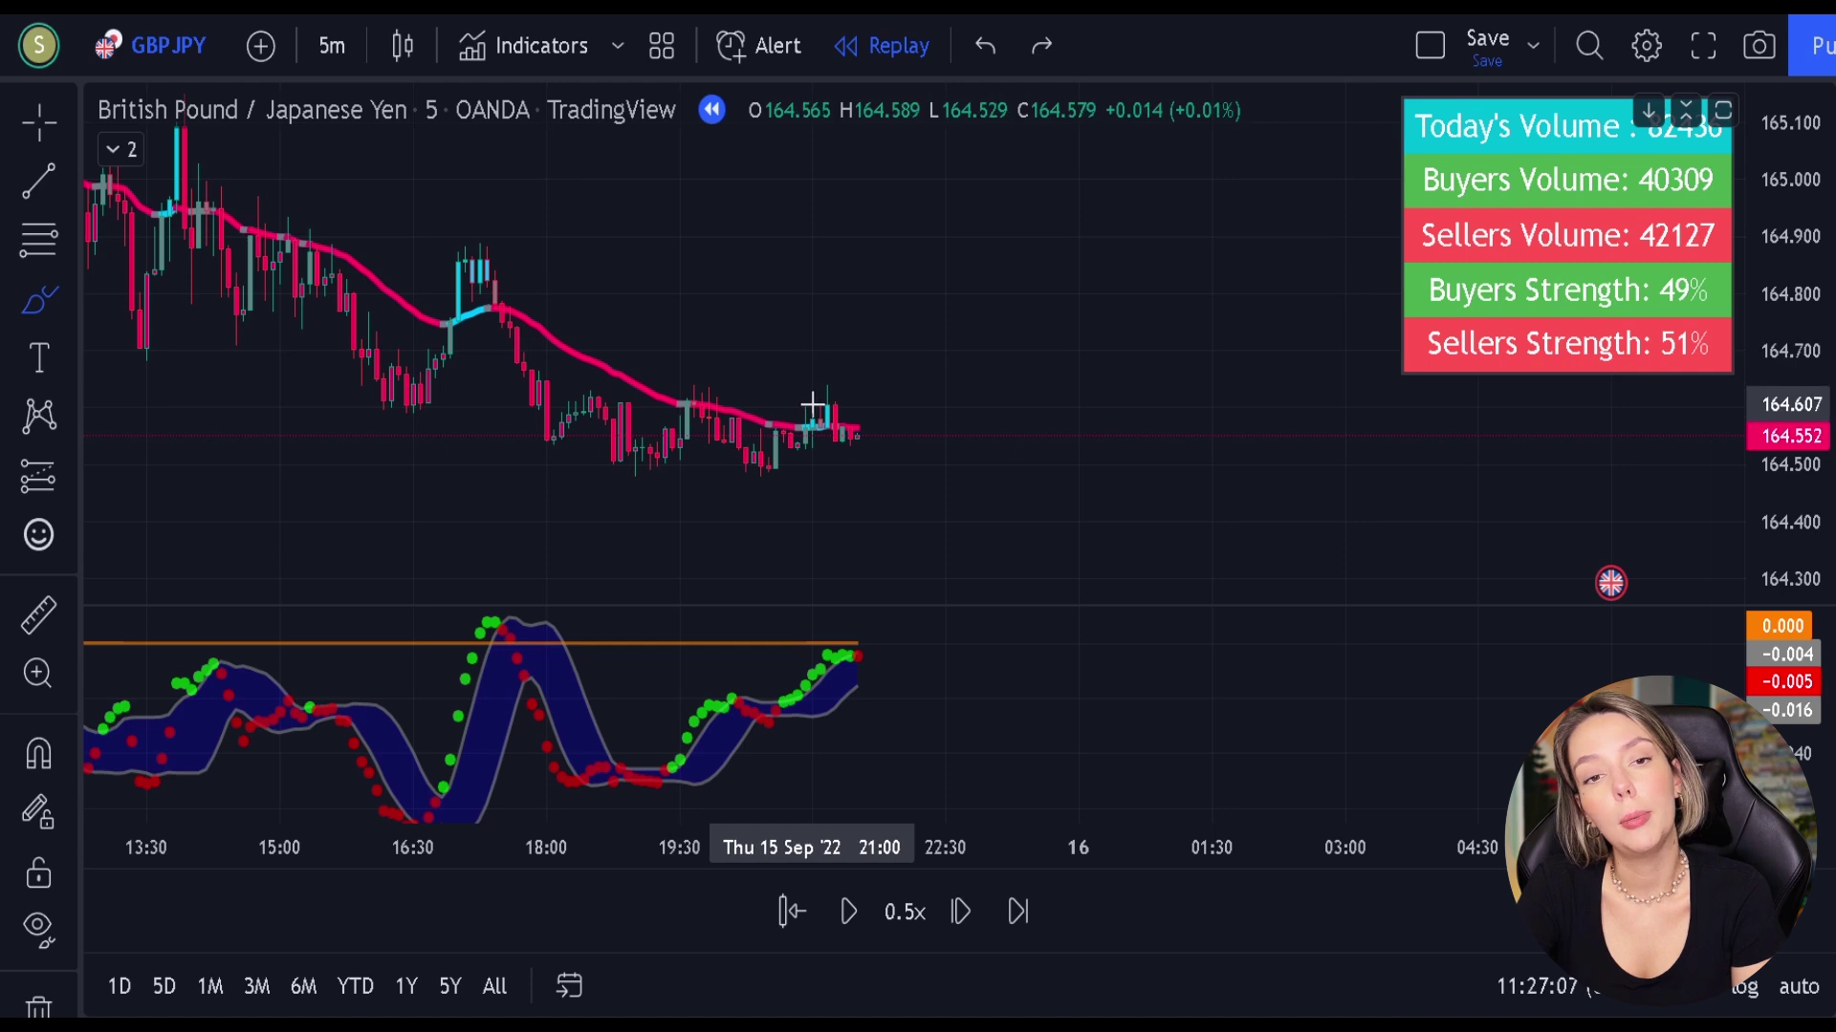
{"action": "mouse_move", "coordinate": [812, 407]}
{"action": "left_mouse_down"}
{"action": "mouse_move", "coordinate": [796, 438]}
{"action": "mouse_move", "coordinate": [866, 459]}
{"action": "mouse_move", "coordinate": [841, 394]}
{"action": "left_mouse_up"}
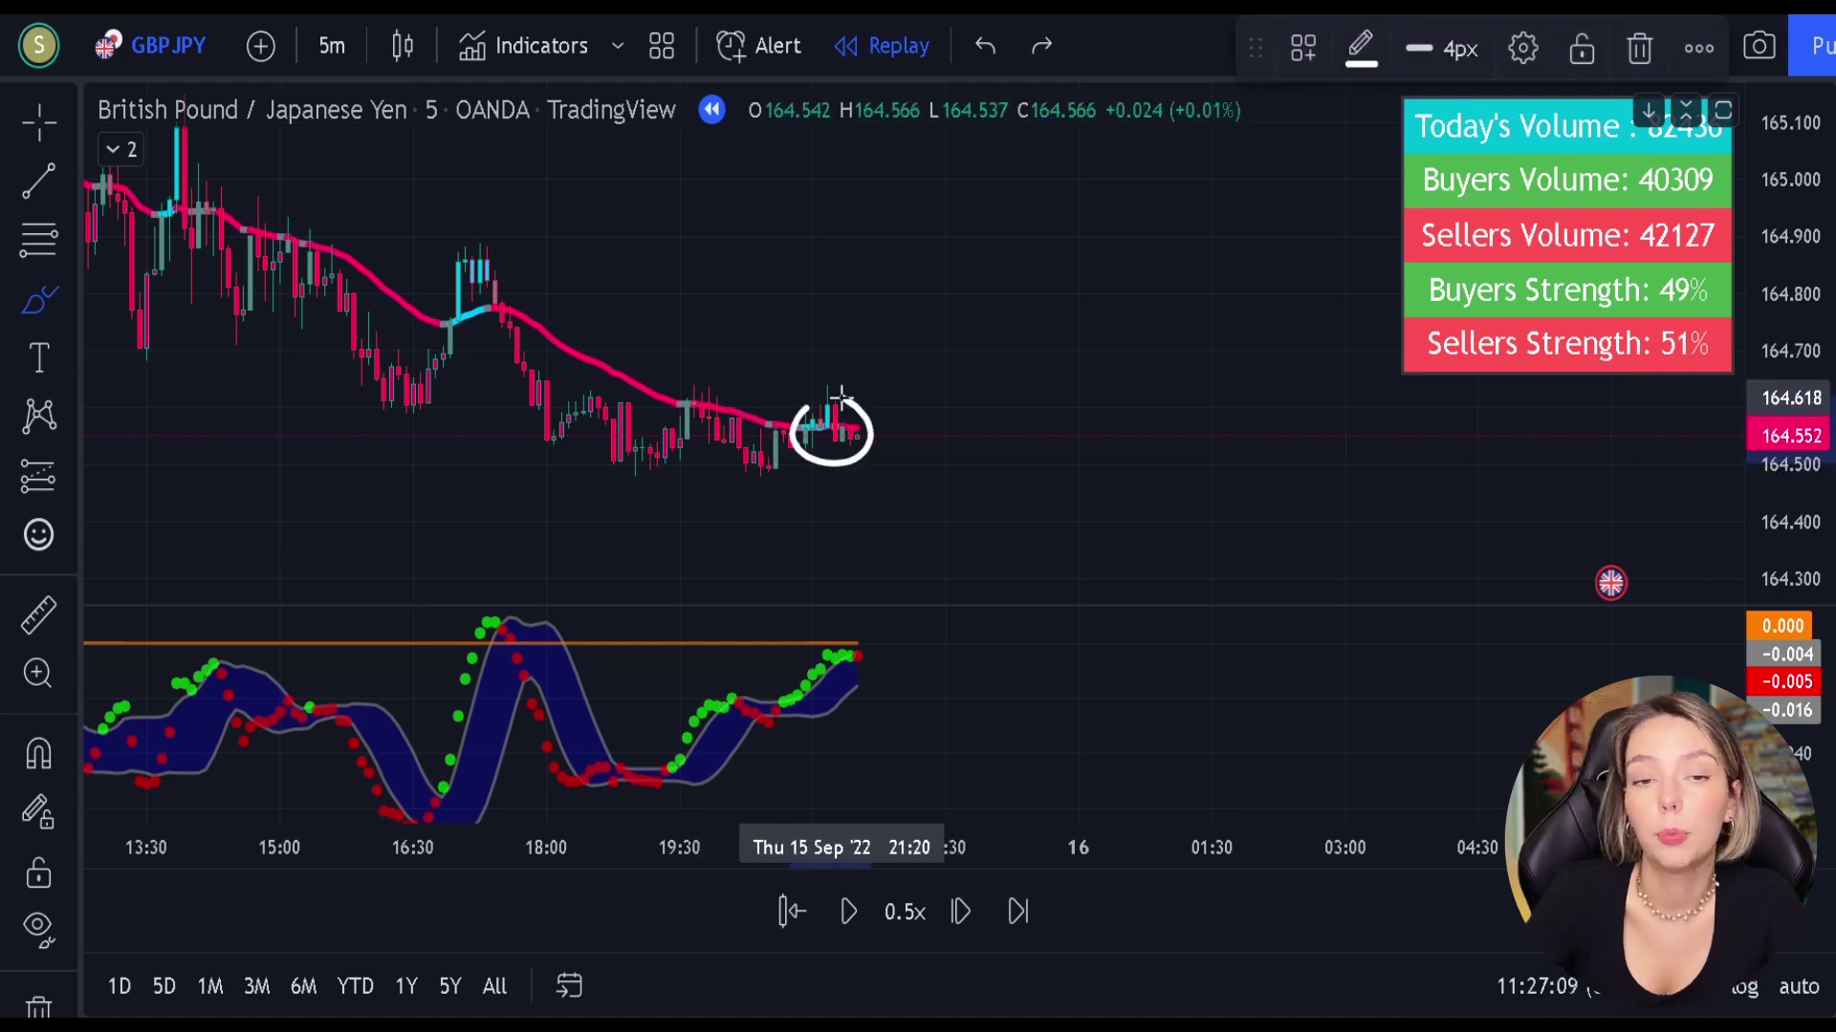
{"action": "key", "text": "ctrl+z"}
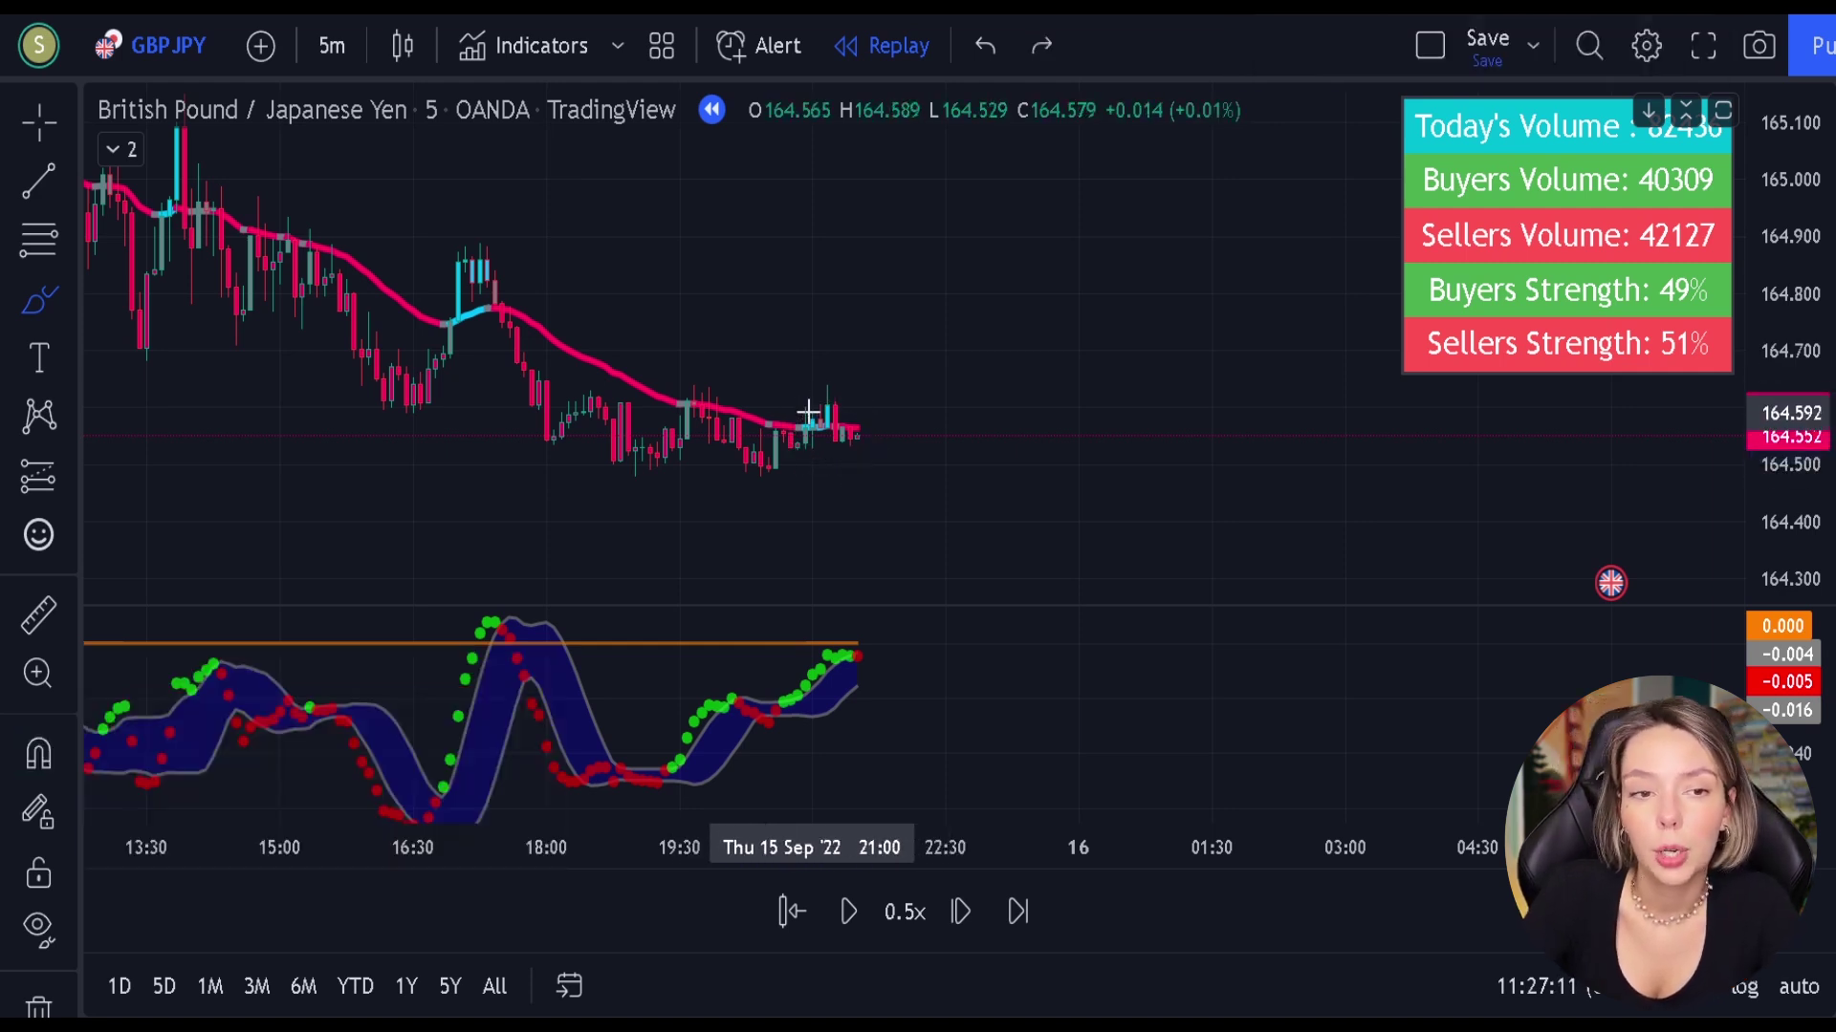
{"action": "mouse_move", "coordinate": [444, 338]}
{"action": "left_mouse_down"}
{"action": "mouse_move", "coordinate": [432, 325]}
{"action": "mouse_move", "coordinate": [468, 304]}
{"action": "mouse_move", "coordinate": [456, 351]}
{"action": "left_mouse_up"}
{"action": "key", "text": "ctrl+z"}
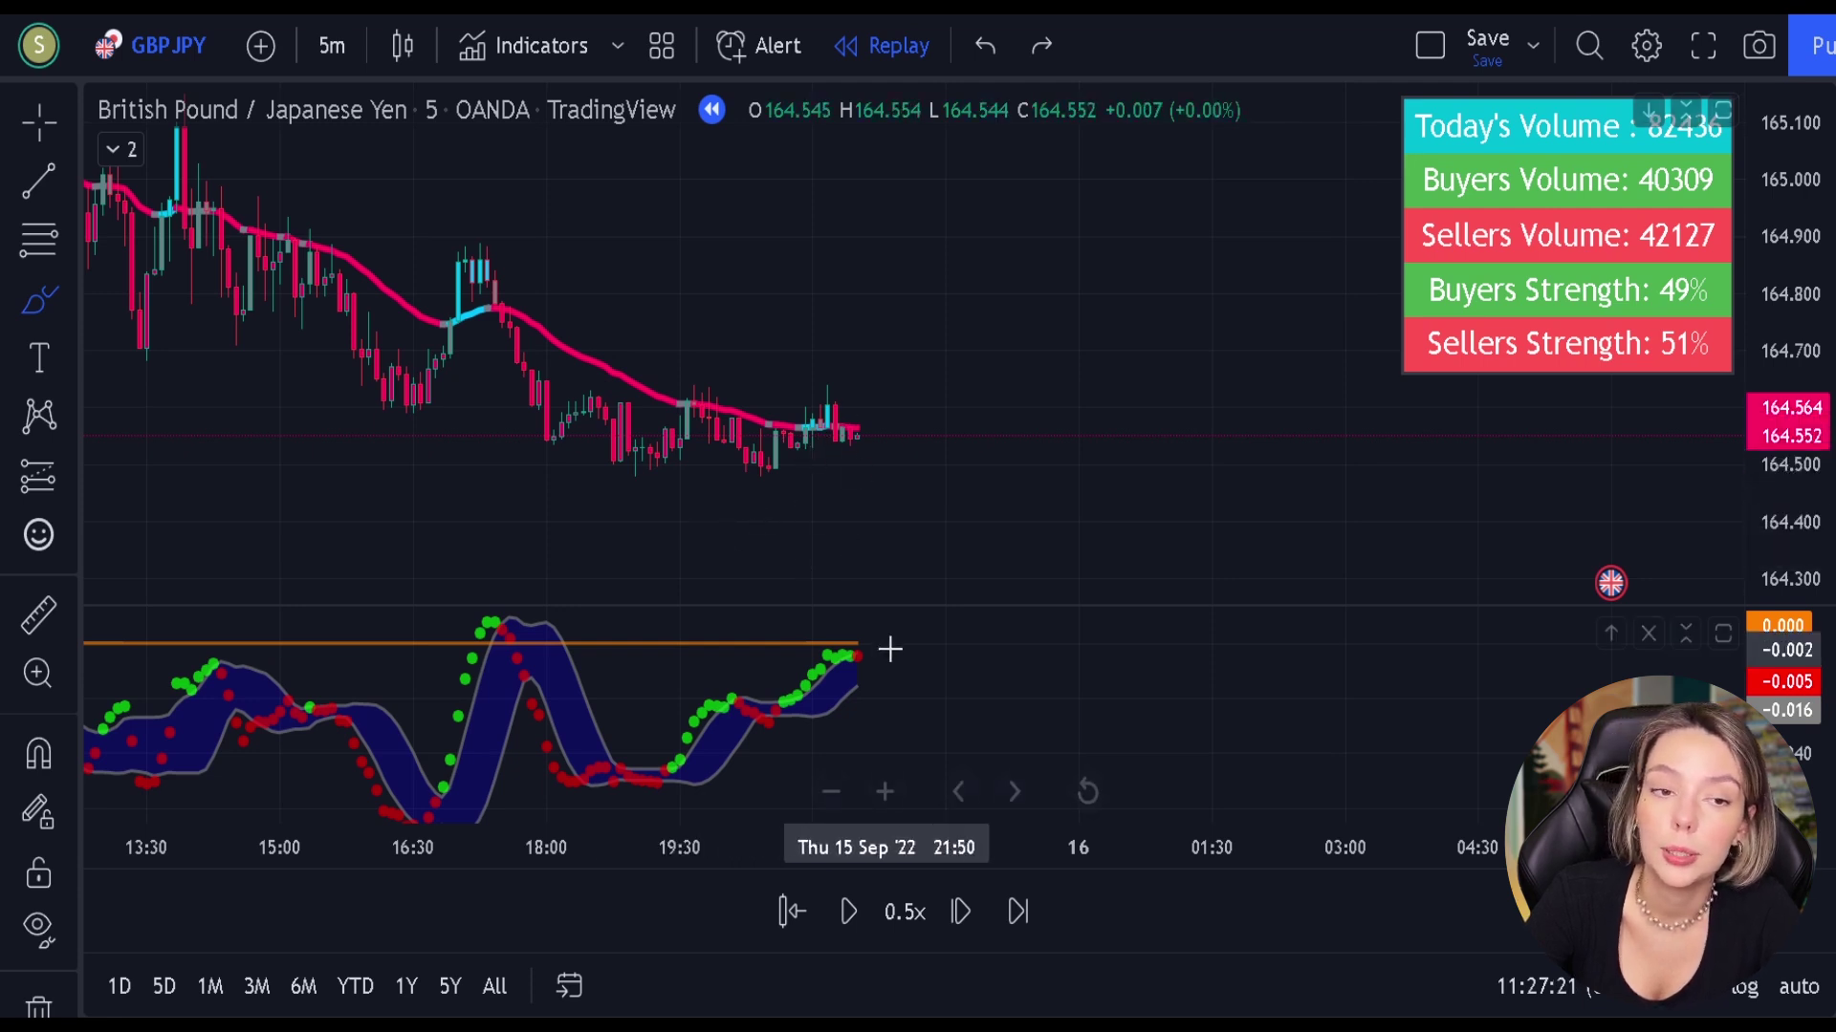
Circle the latest AK MACD BB dots and the peak above the zero line with the Brush, undoing each mark
{"action": "mouse_move", "coordinate": [887, 648]}
{"action": "left_mouse_down"}
{"action": "mouse_move", "coordinate": [811, 657]}
{"action": "mouse_move", "coordinate": [890, 702]}
{"action": "left_mouse_up"}
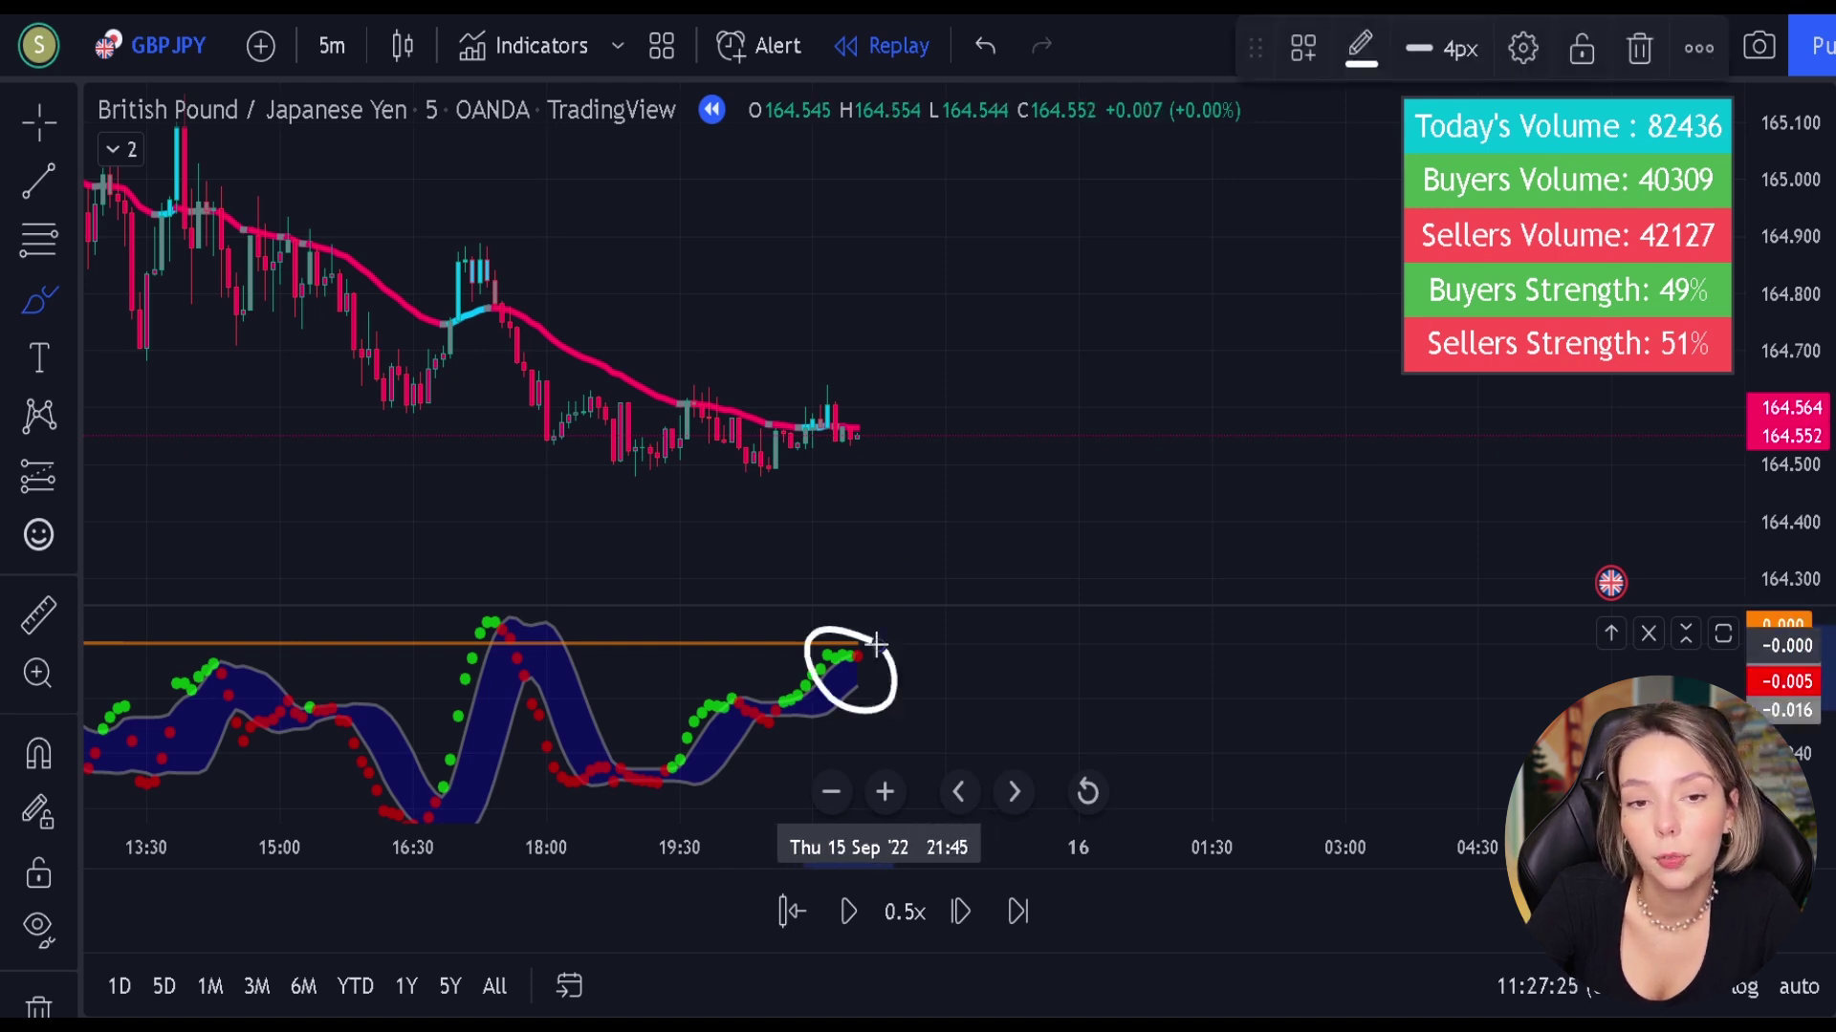
{"action": "key", "text": "ctrl+z"}
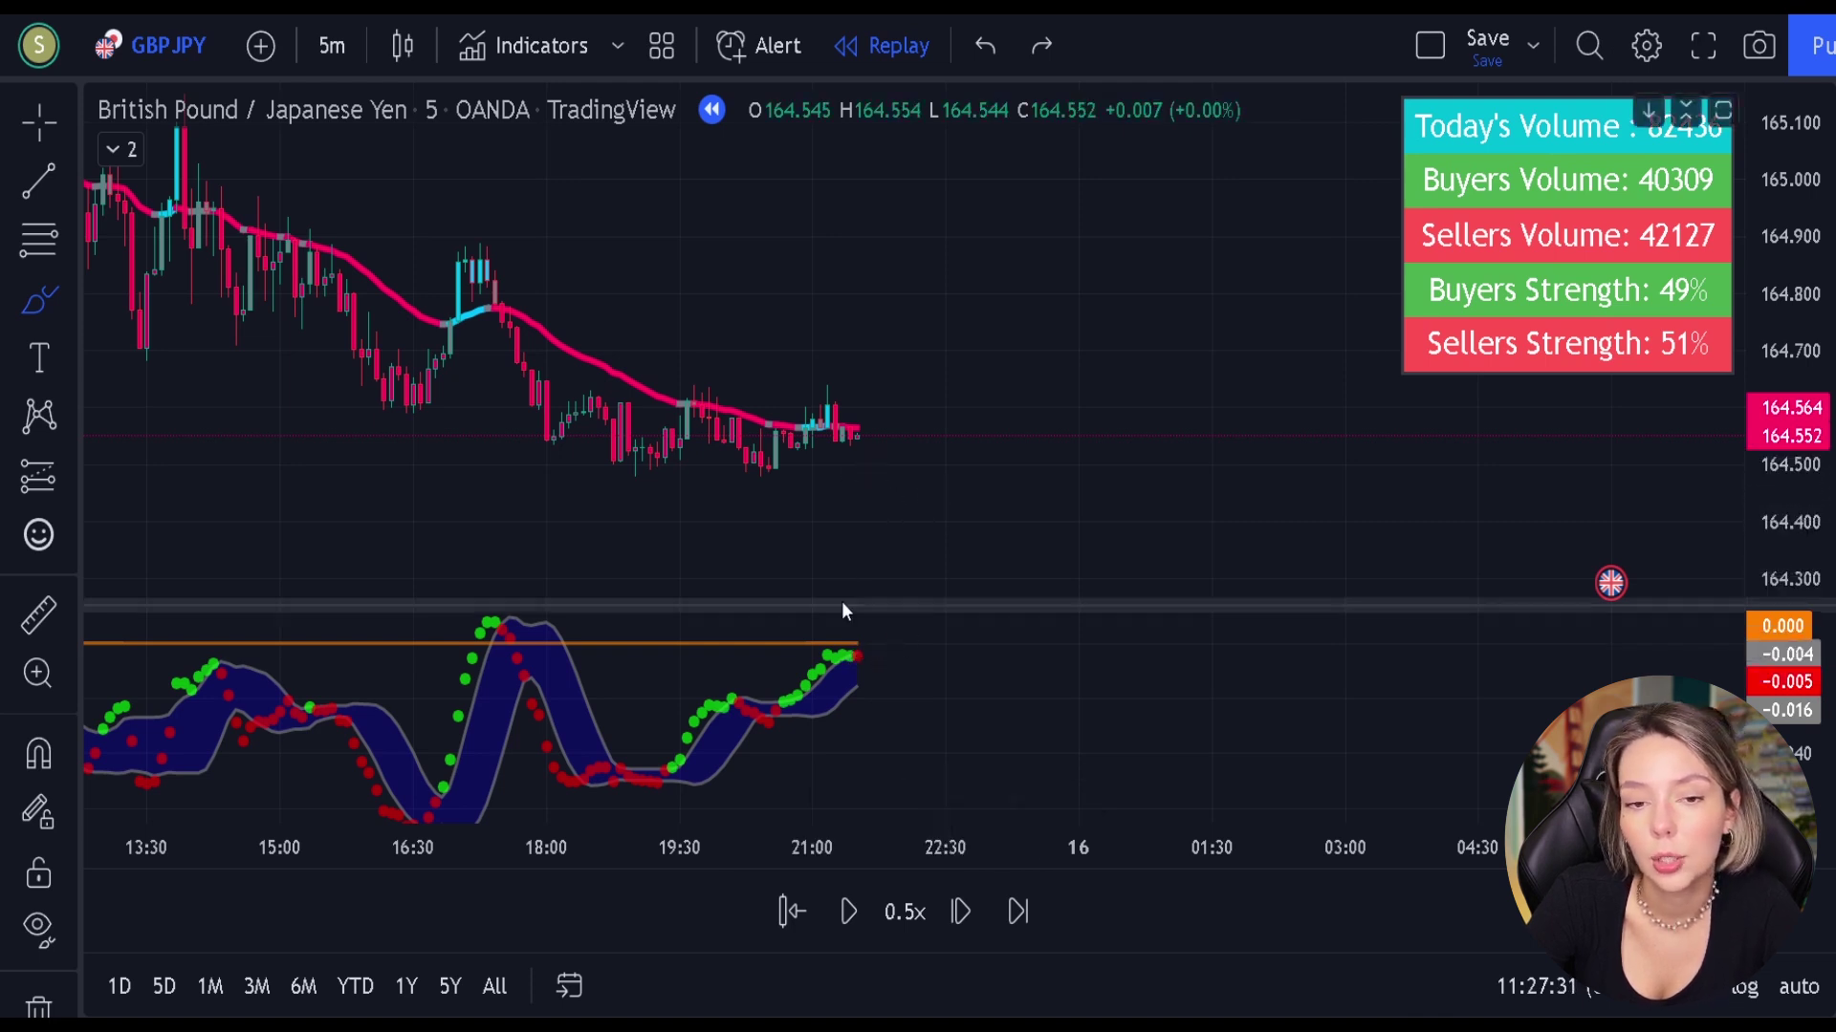
{"action": "mouse_move", "coordinate": [537, 624]}
{"action": "left_mouse_down"}
{"action": "mouse_move", "coordinate": [457, 633]}
{"action": "mouse_move", "coordinate": [567, 637]}
{"action": "mouse_move", "coordinate": [535, 621]}
{"action": "mouse_move", "coordinate": [573, 674]}
{"action": "mouse_move", "coordinate": [471, 669]}
{"action": "mouse_move", "coordinate": [564, 626]}
{"action": "left_mouse_up"}
{"action": "key", "text": "ctrl+z"}
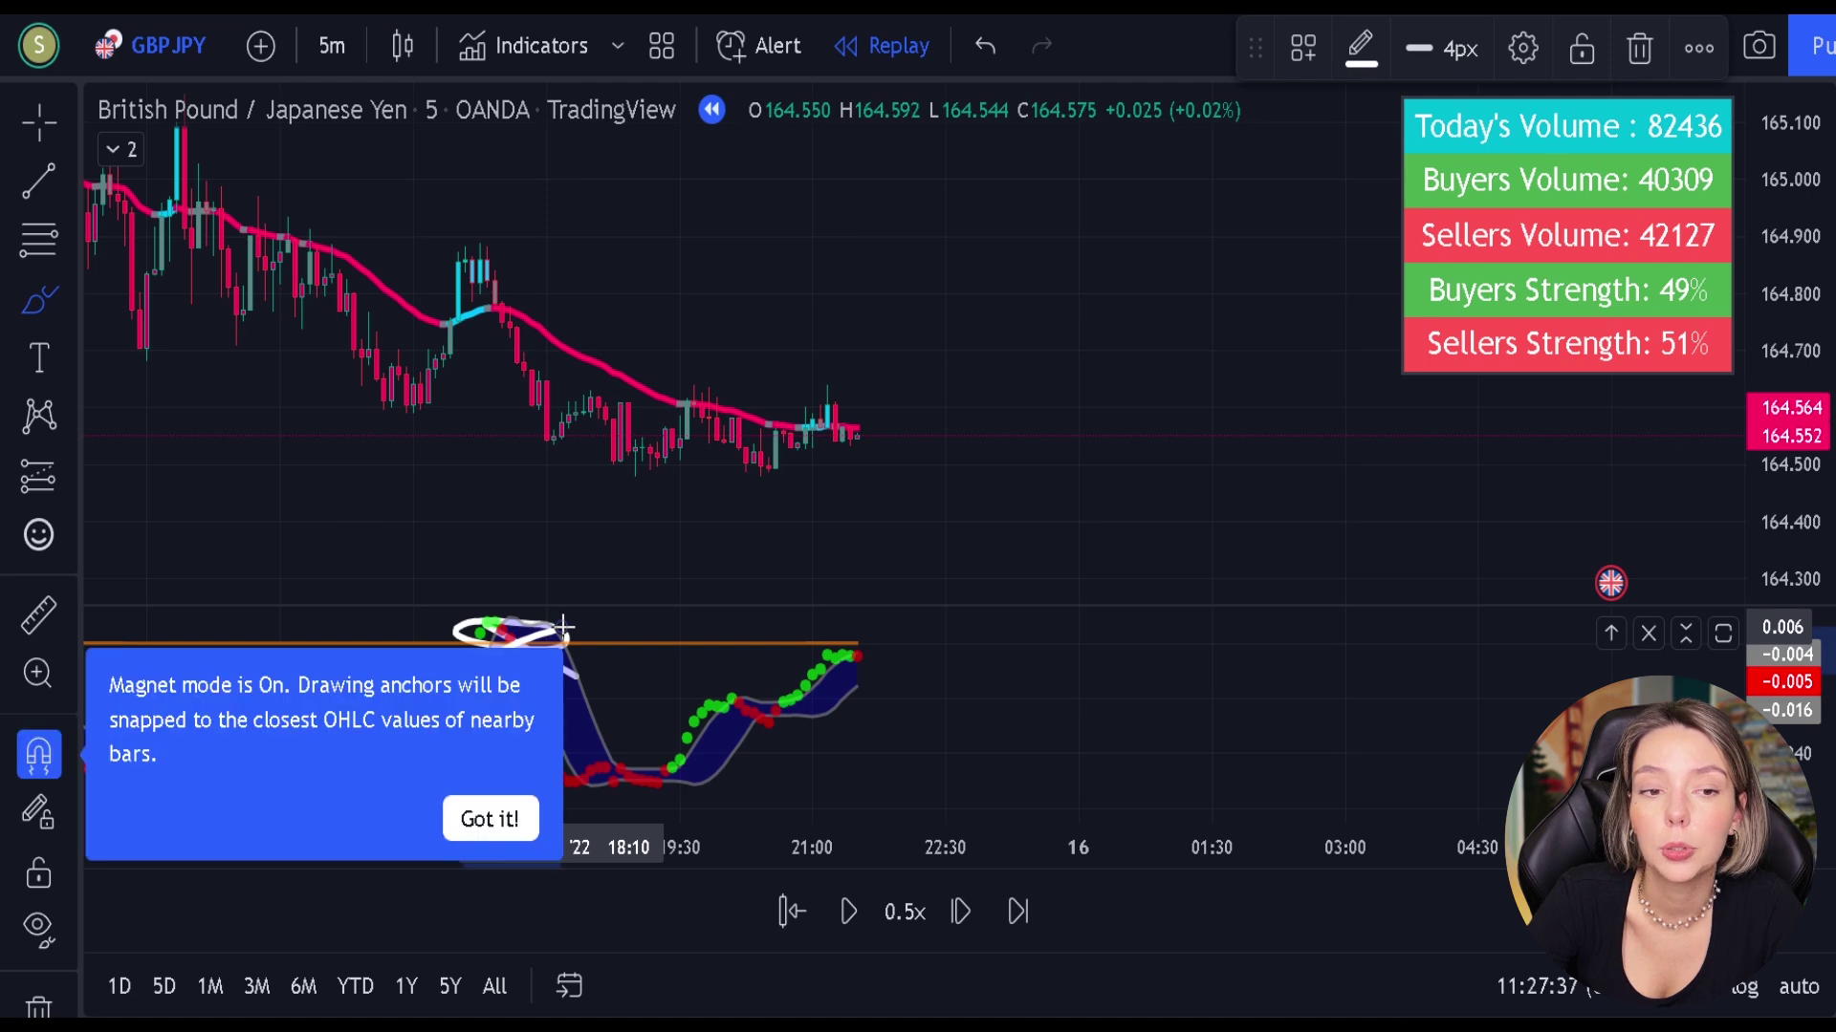
Draw a check mark beside the latest AK MACD BB dots with the Brush and undo it
{"action": "left_click", "coordinate": [565, 626]}
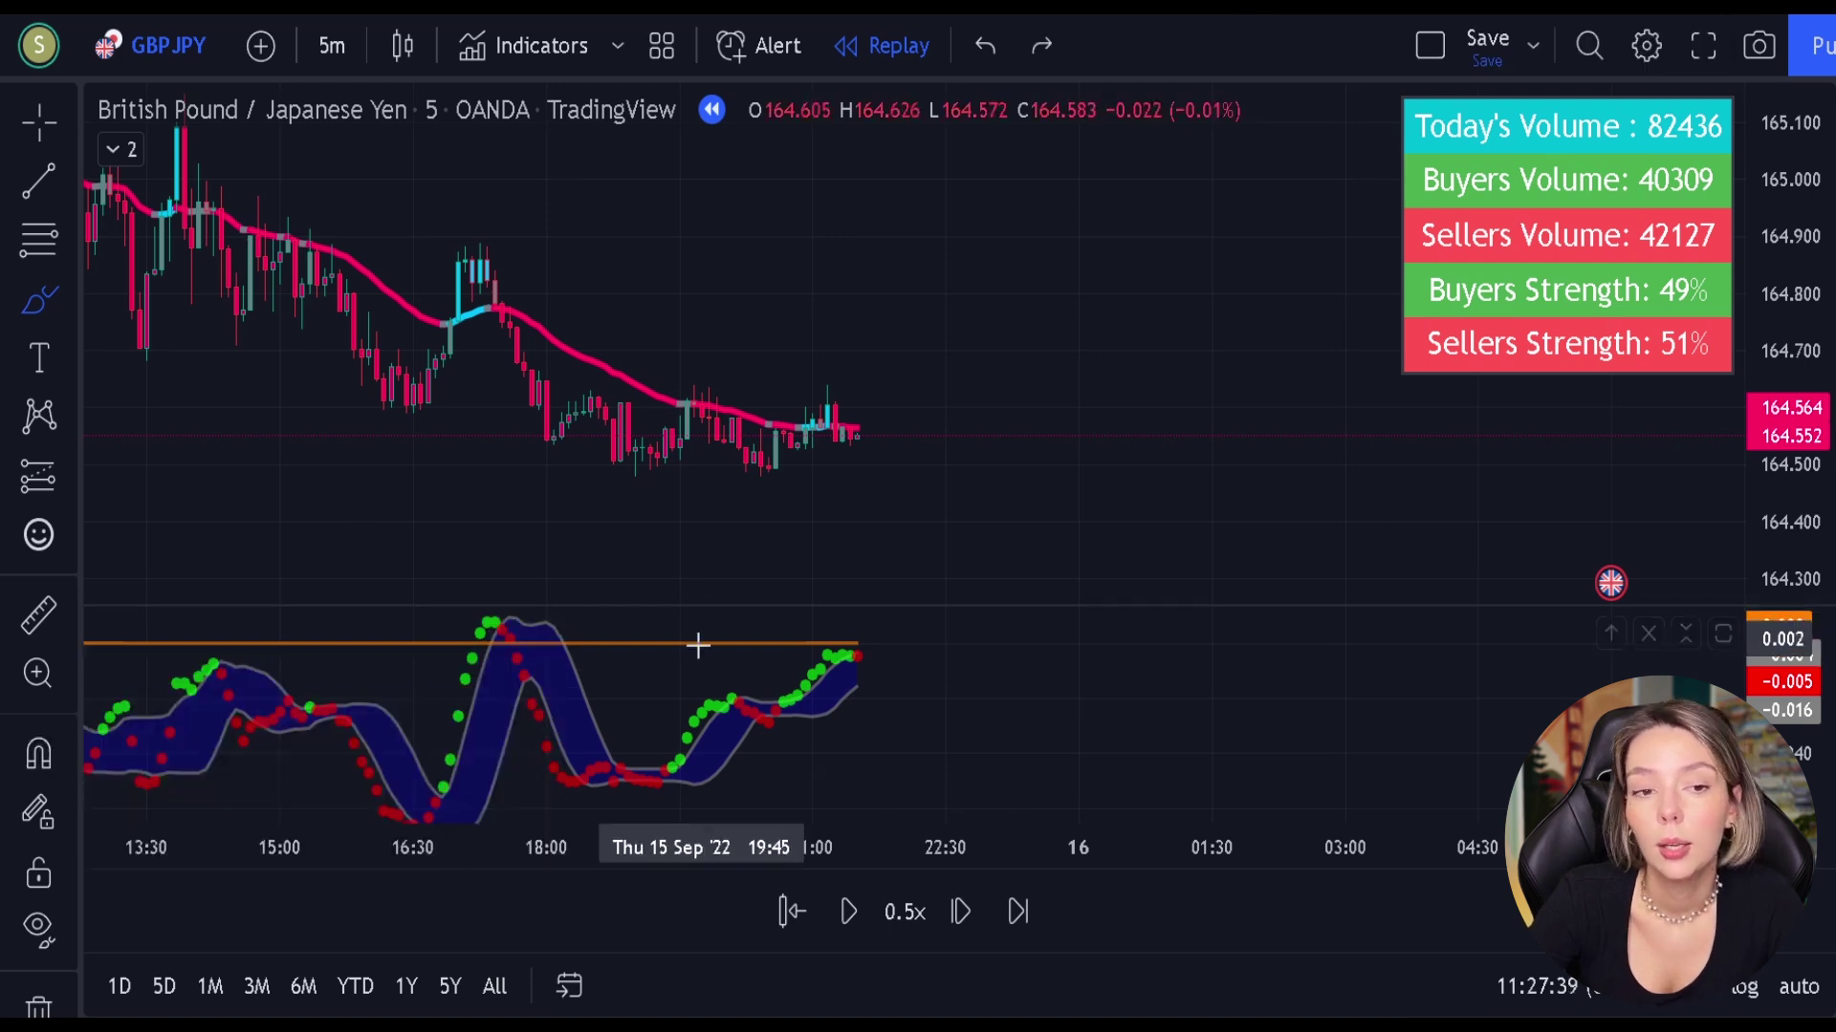
{"action": "mouse_move", "coordinate": [878, 631]}
{"action": "left_mouse_down"}
{"action": "mouse_move", "coordinate": [913, 676]}
{"action": "mouse_move", "coordinate": [940, 608]}
{"action": "left_mouse_up"}
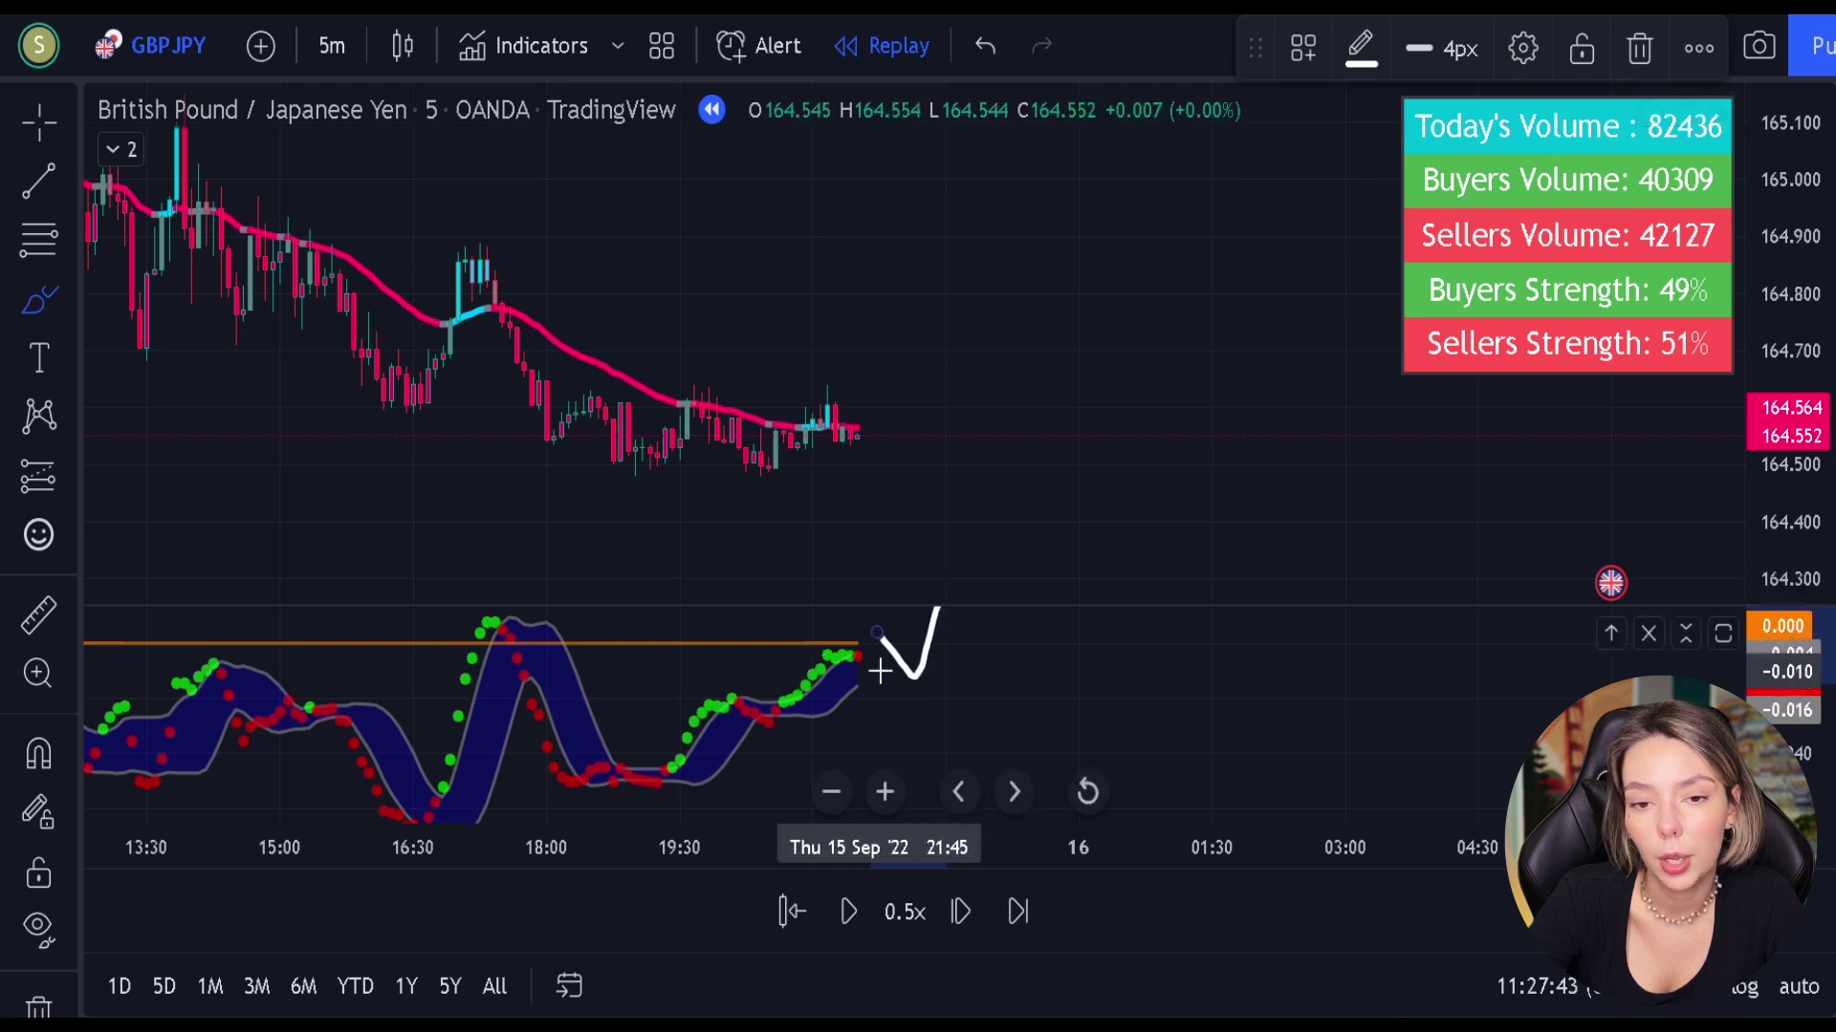
{"action": "key", "text": "ctrl+z"}
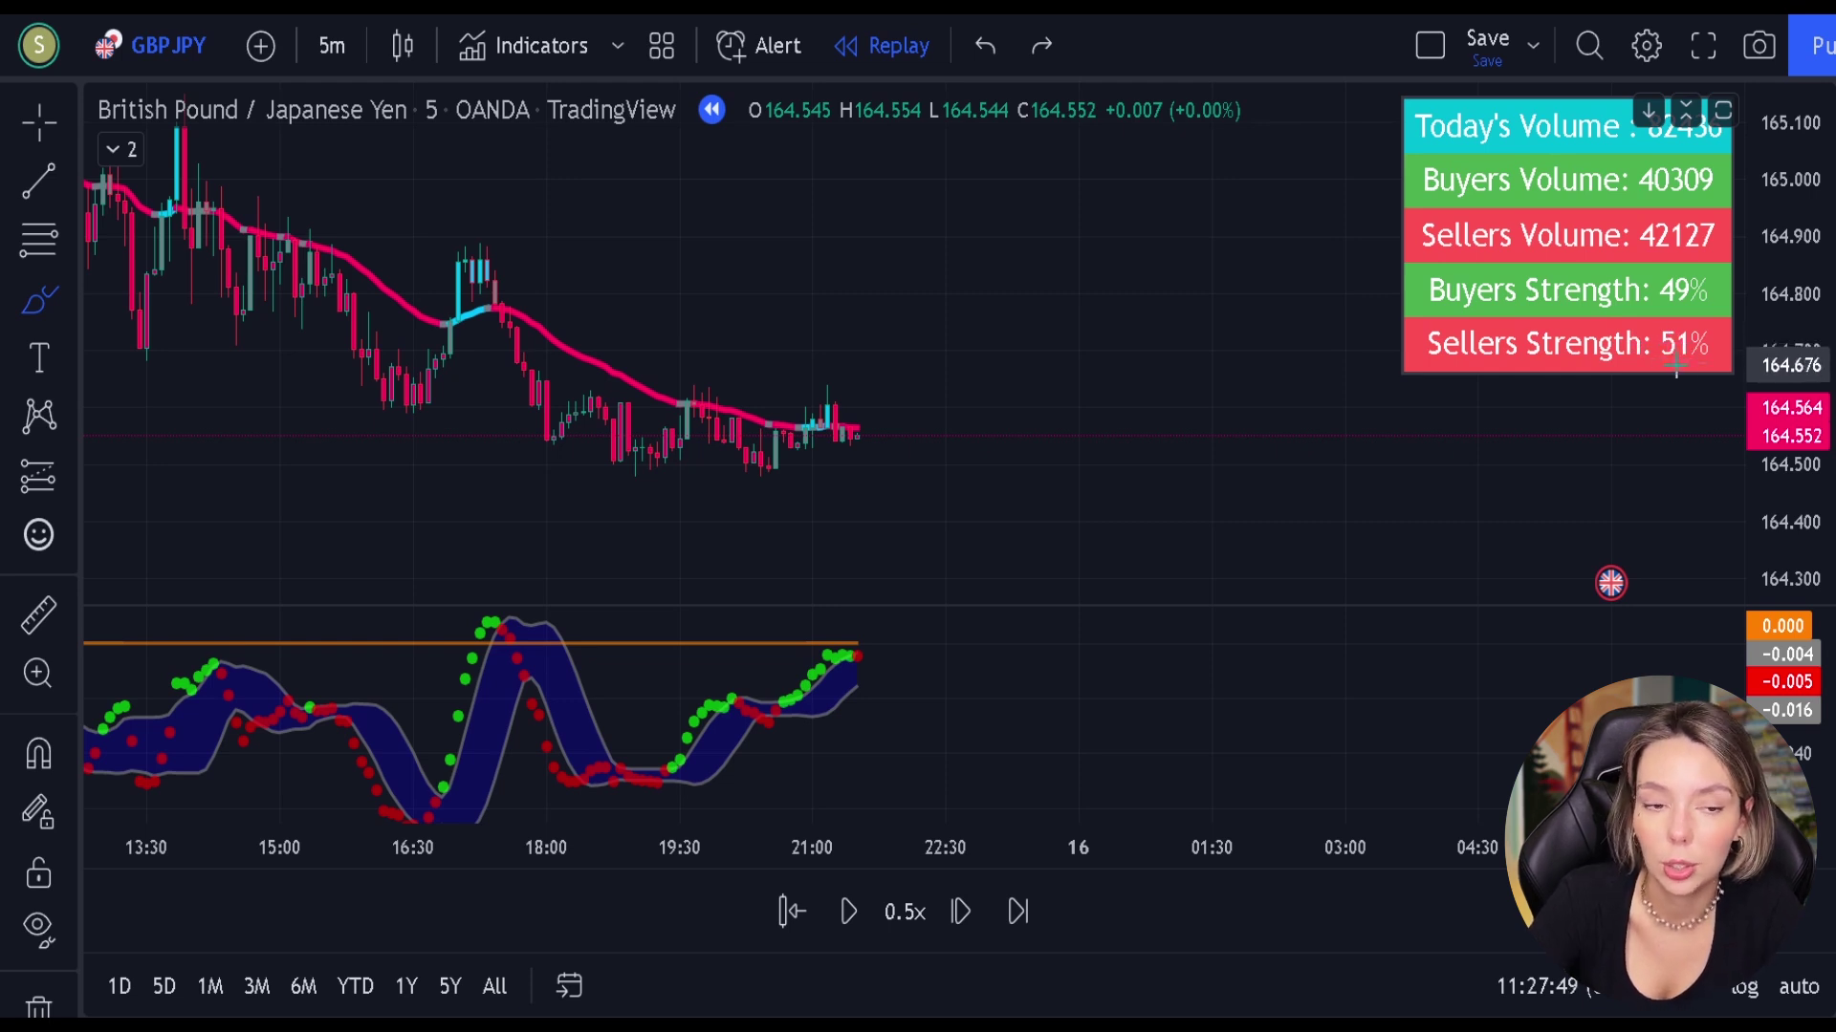
Place a Short Position at 21:30 on 15 Sep with entry 164.549, stop 164.664 and target 164.377, extended to about 05:20
{"action": "left_click", "coordinate": [48, 491]}
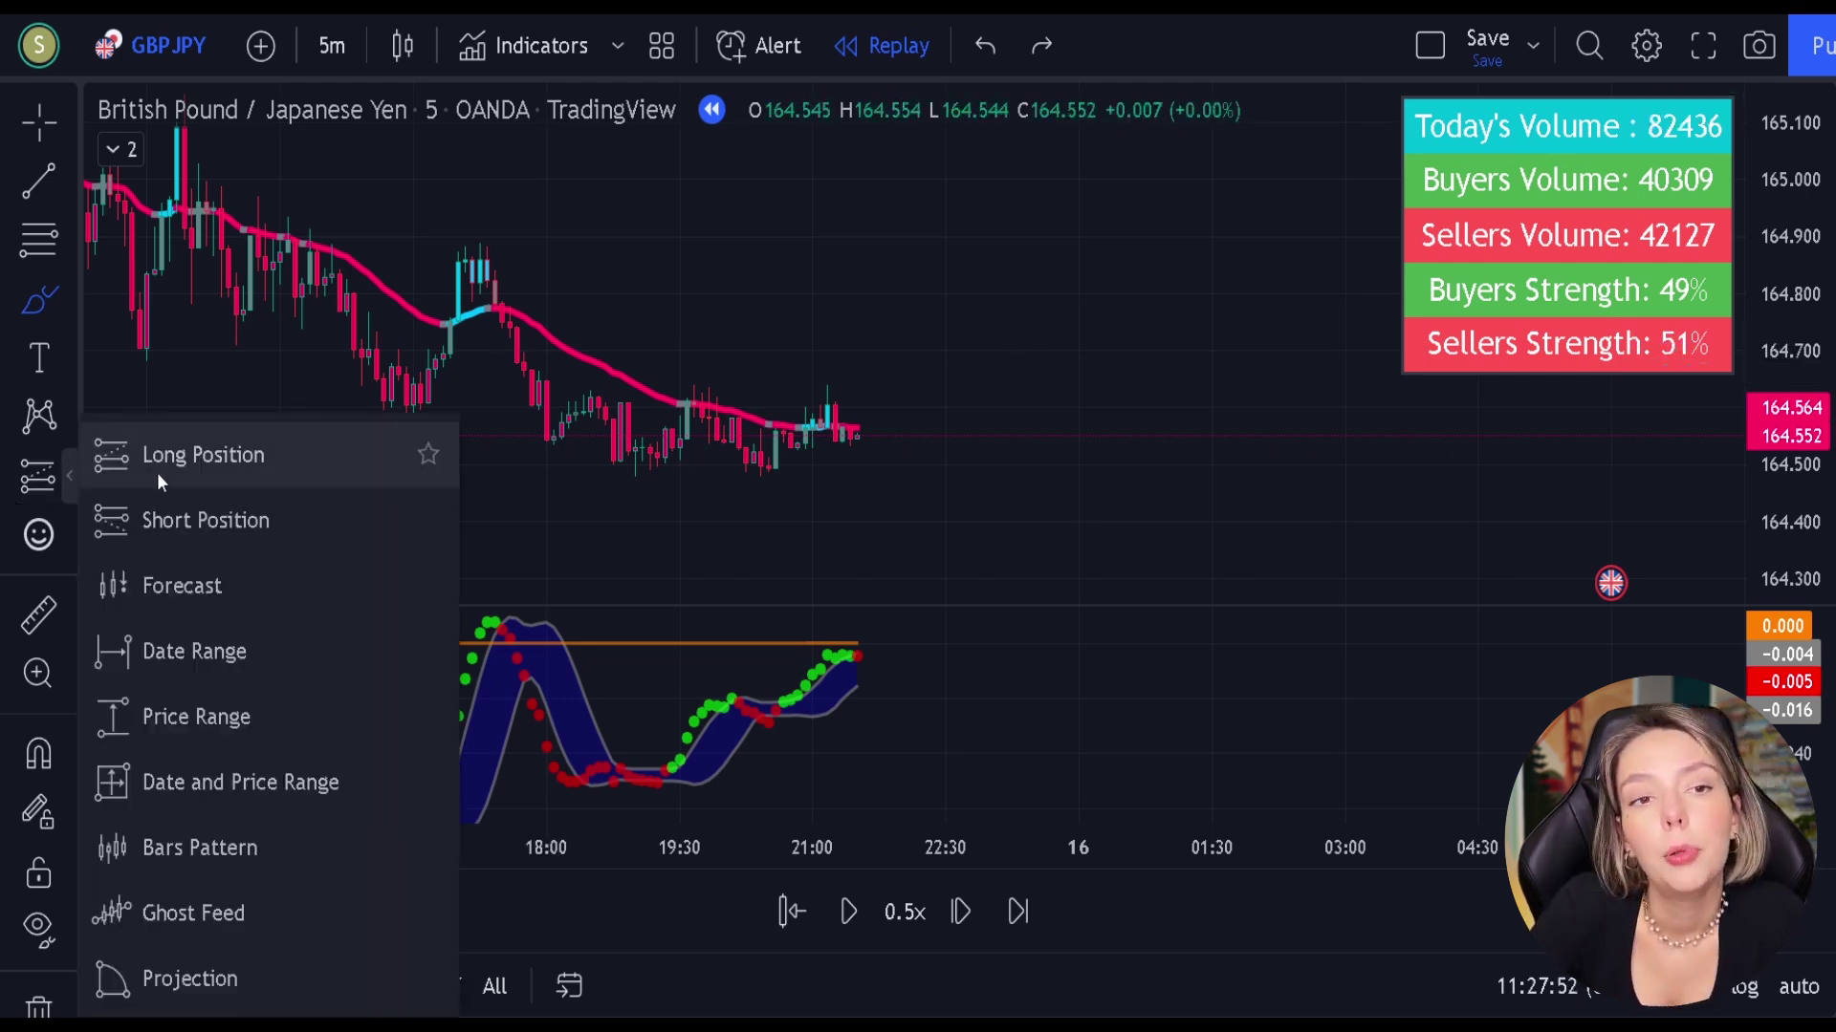
{"action": "left_click", "coordinate": [157, 464]}
{"action": "left_click", "coordinate": [855, 437]}
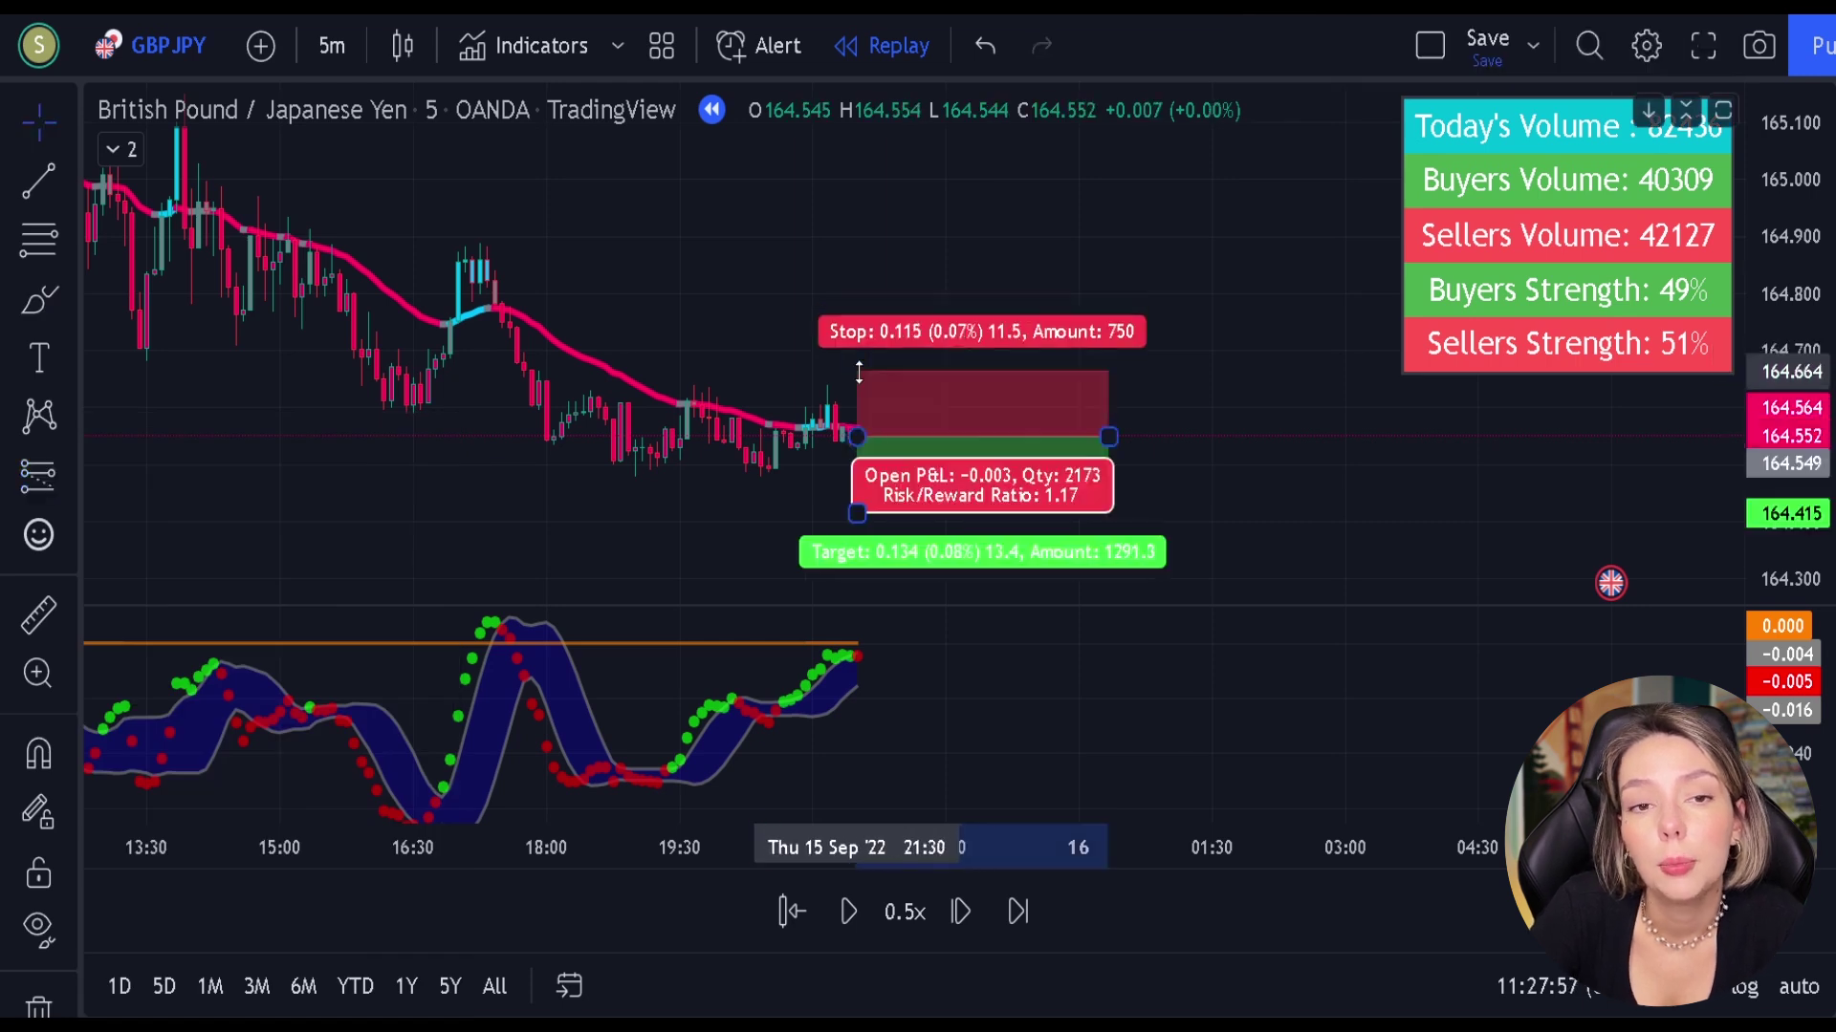
{"action": "left_click_drag", "start_coordinate": [856, 516], "coordinate": [855, 538]}
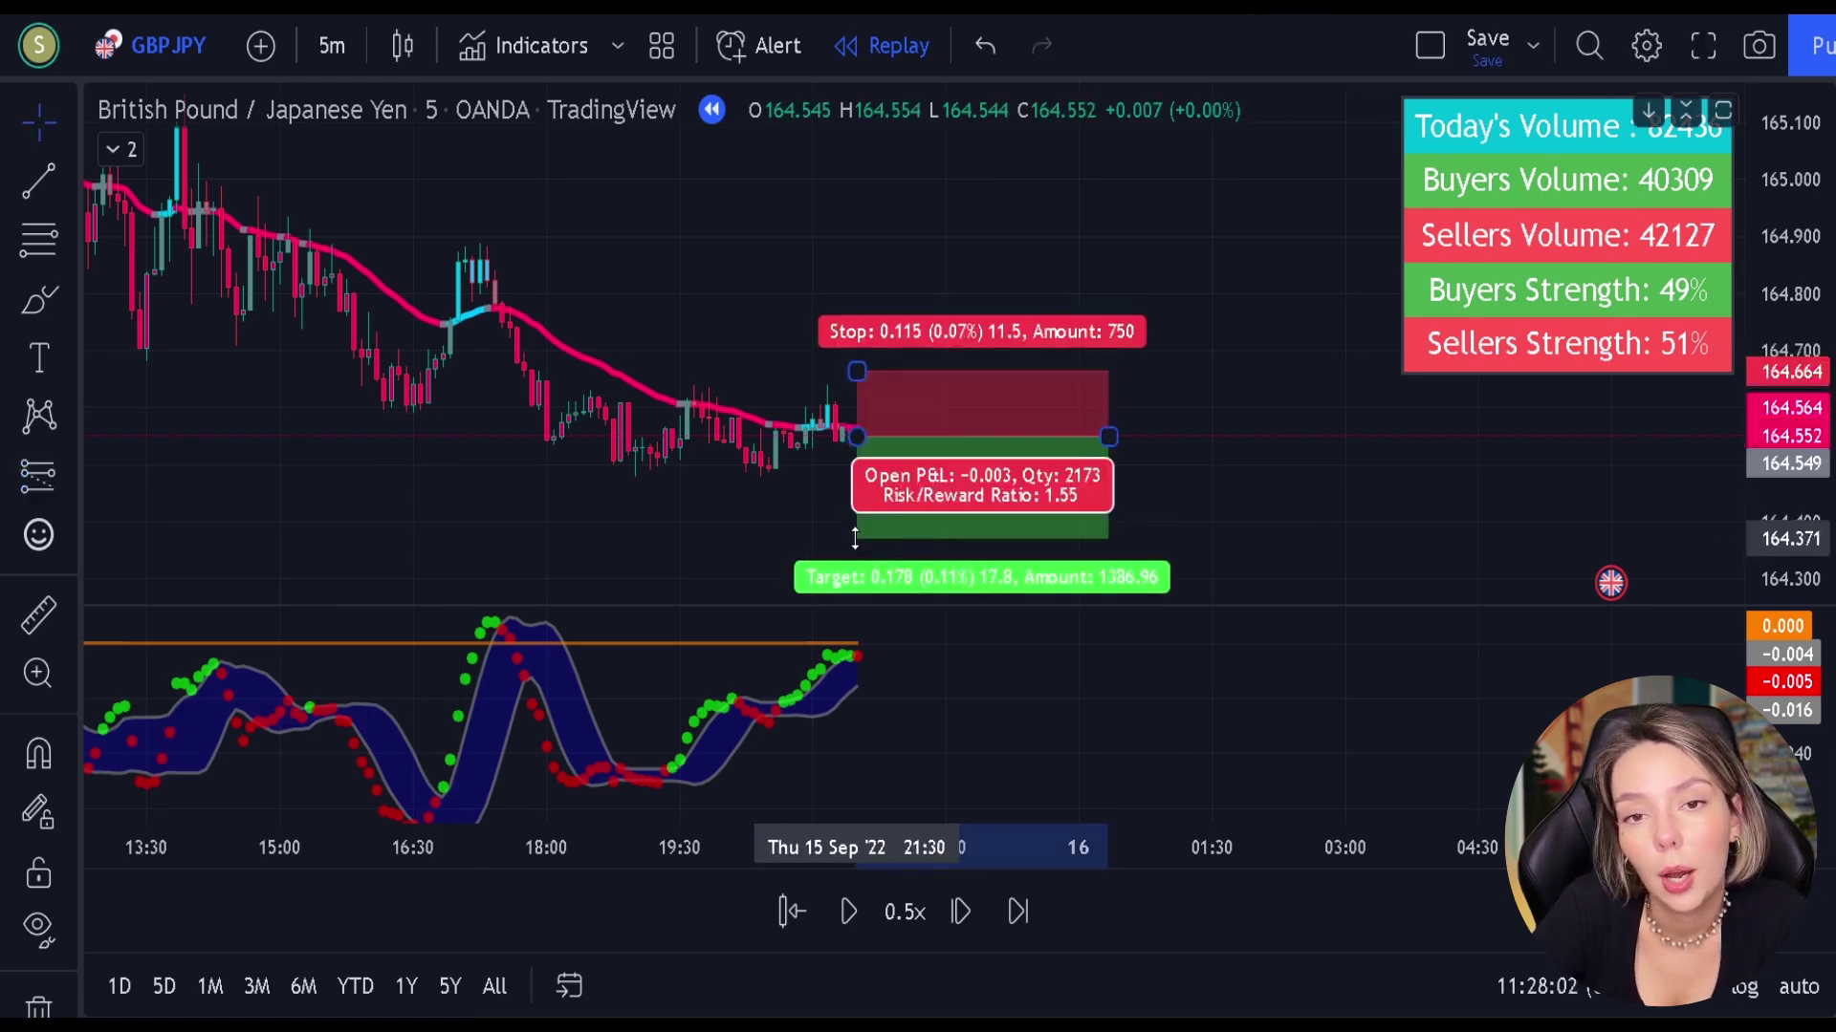
{"action": "left_click_drag", "start_coordinate": [1109, 437], "coordinate": [1549, 435]}
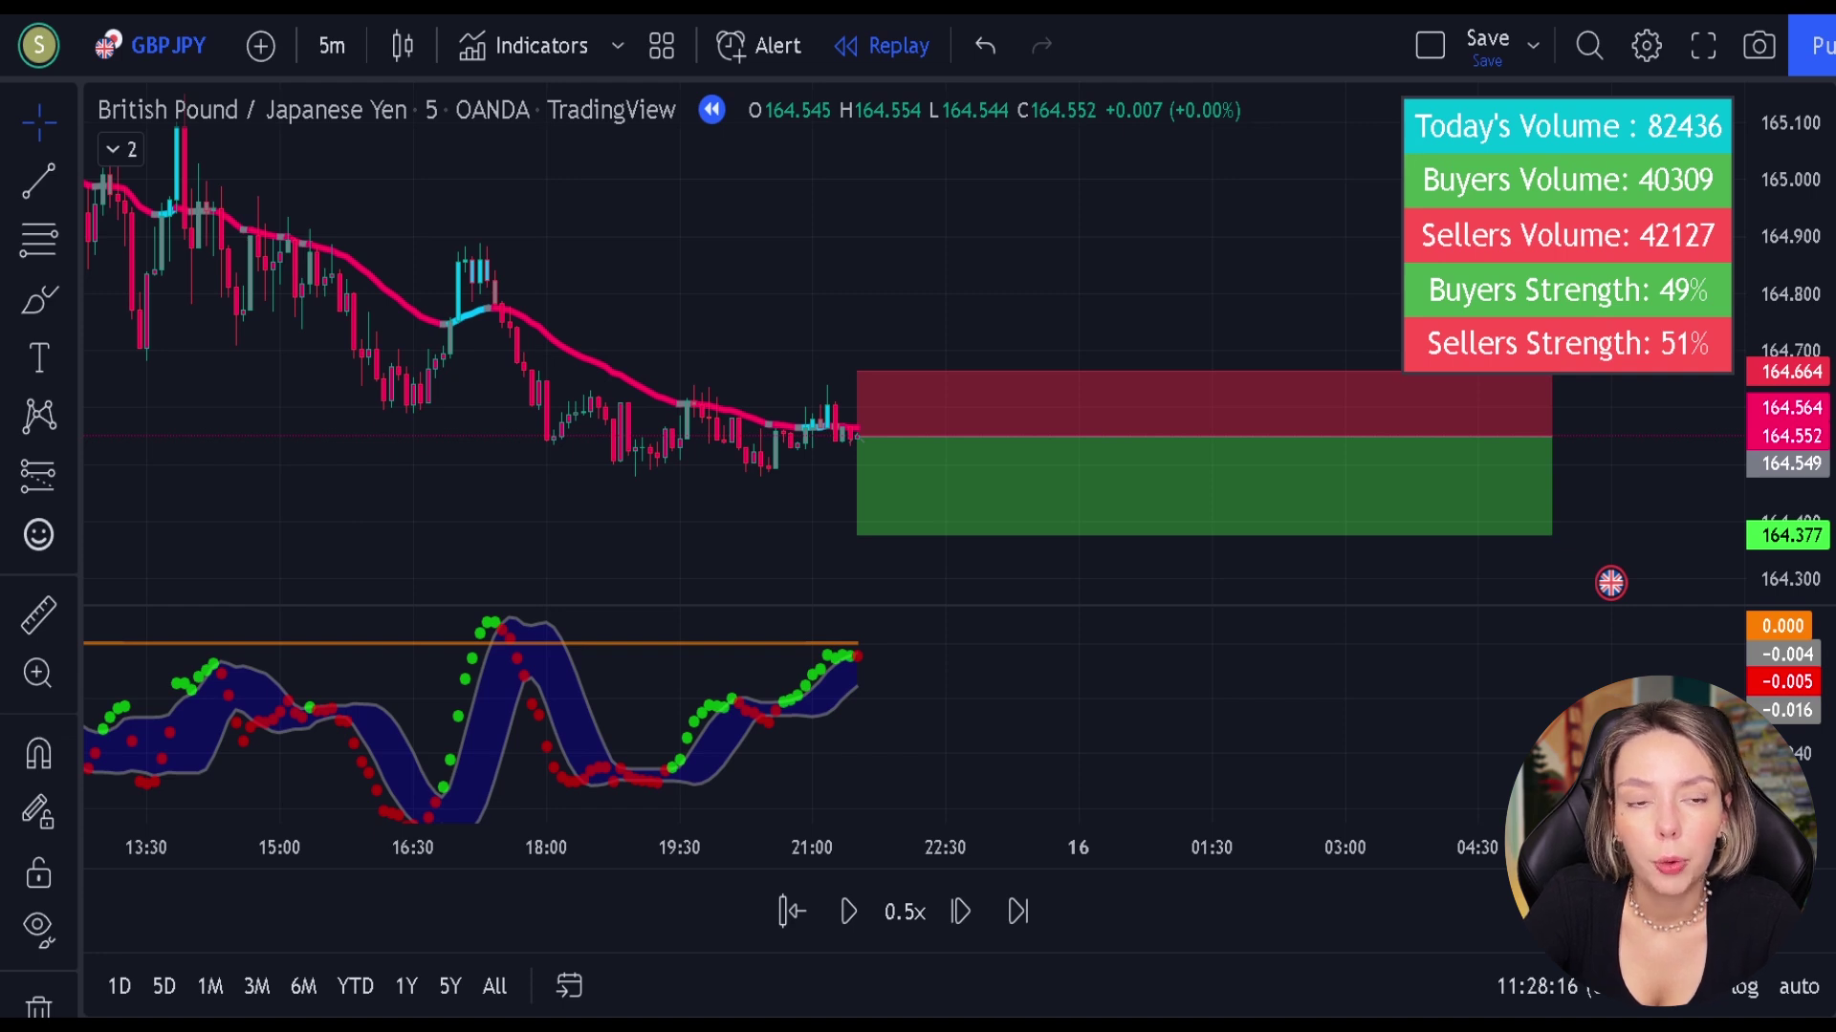
Replay the 15 Sep short trade at 3x until price passes the target, pause, and shorten the position to end near 22:30
{"action": "left_click", "coordinate": [908, 916]}
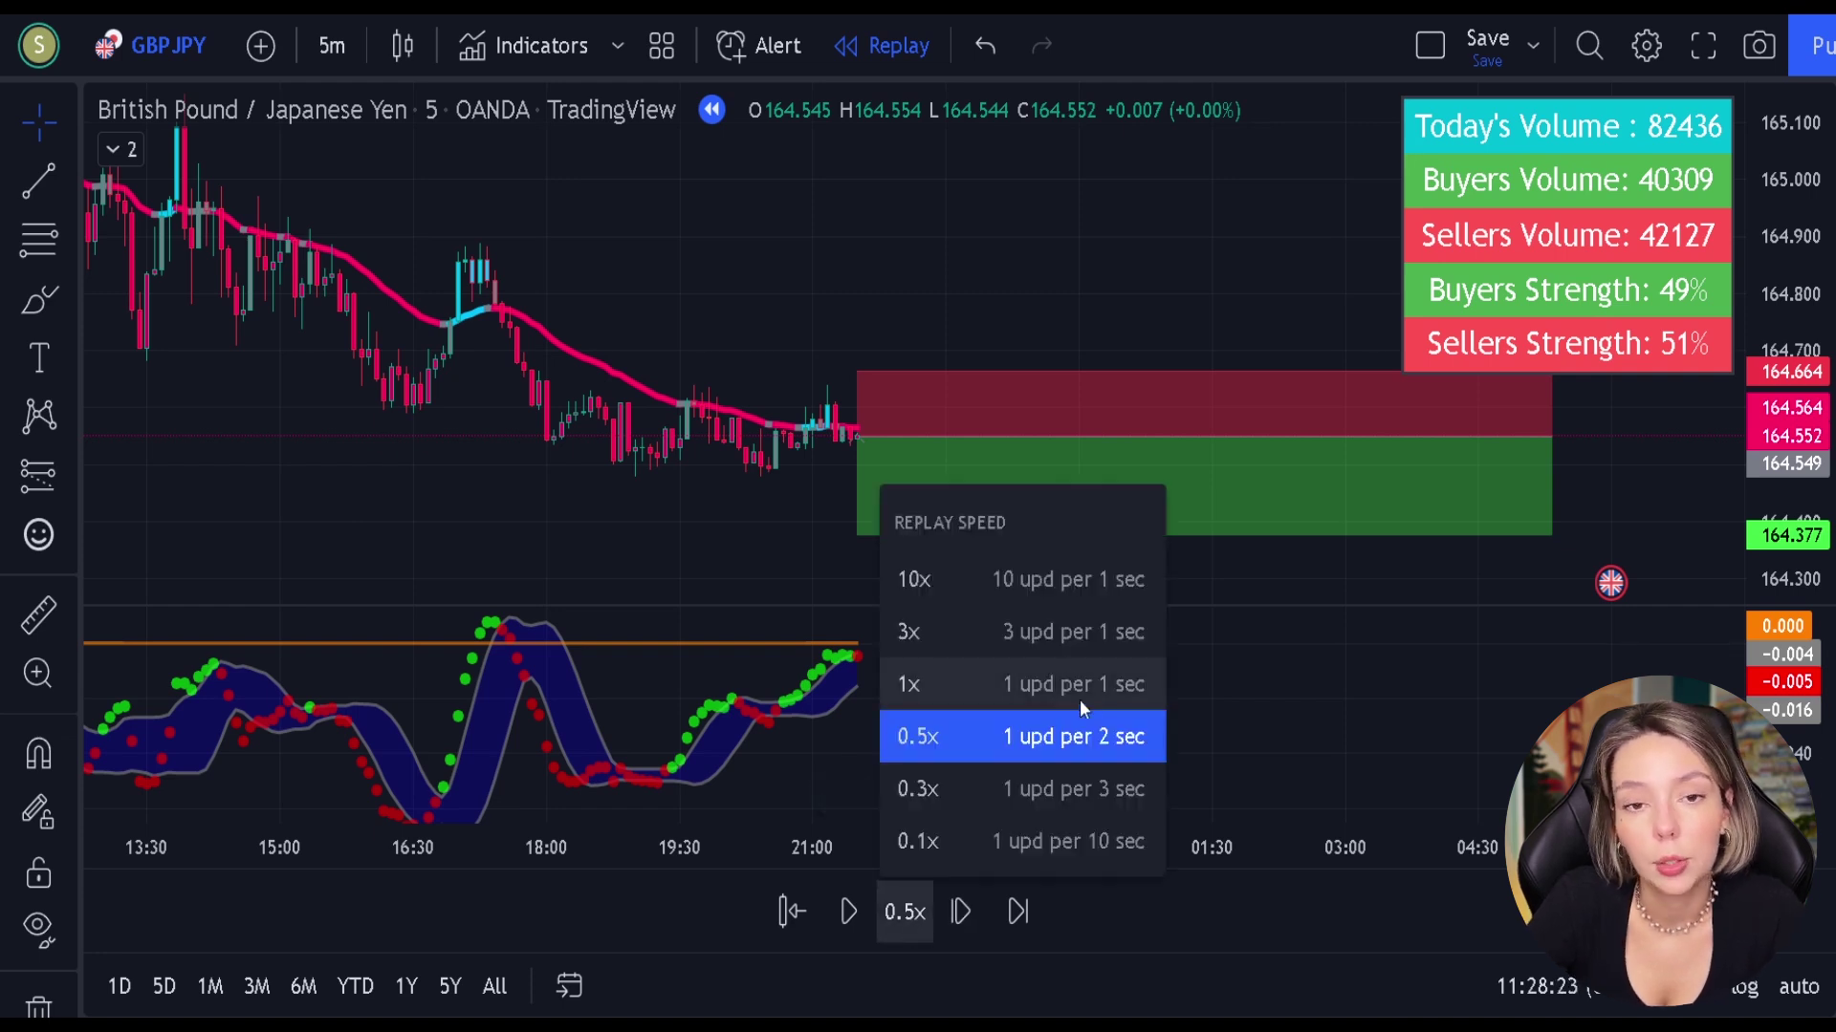
{"action": "left_click", "coordinate": [1063, 626]}
{"action": "left_click", "coordinate": [853, 922]}
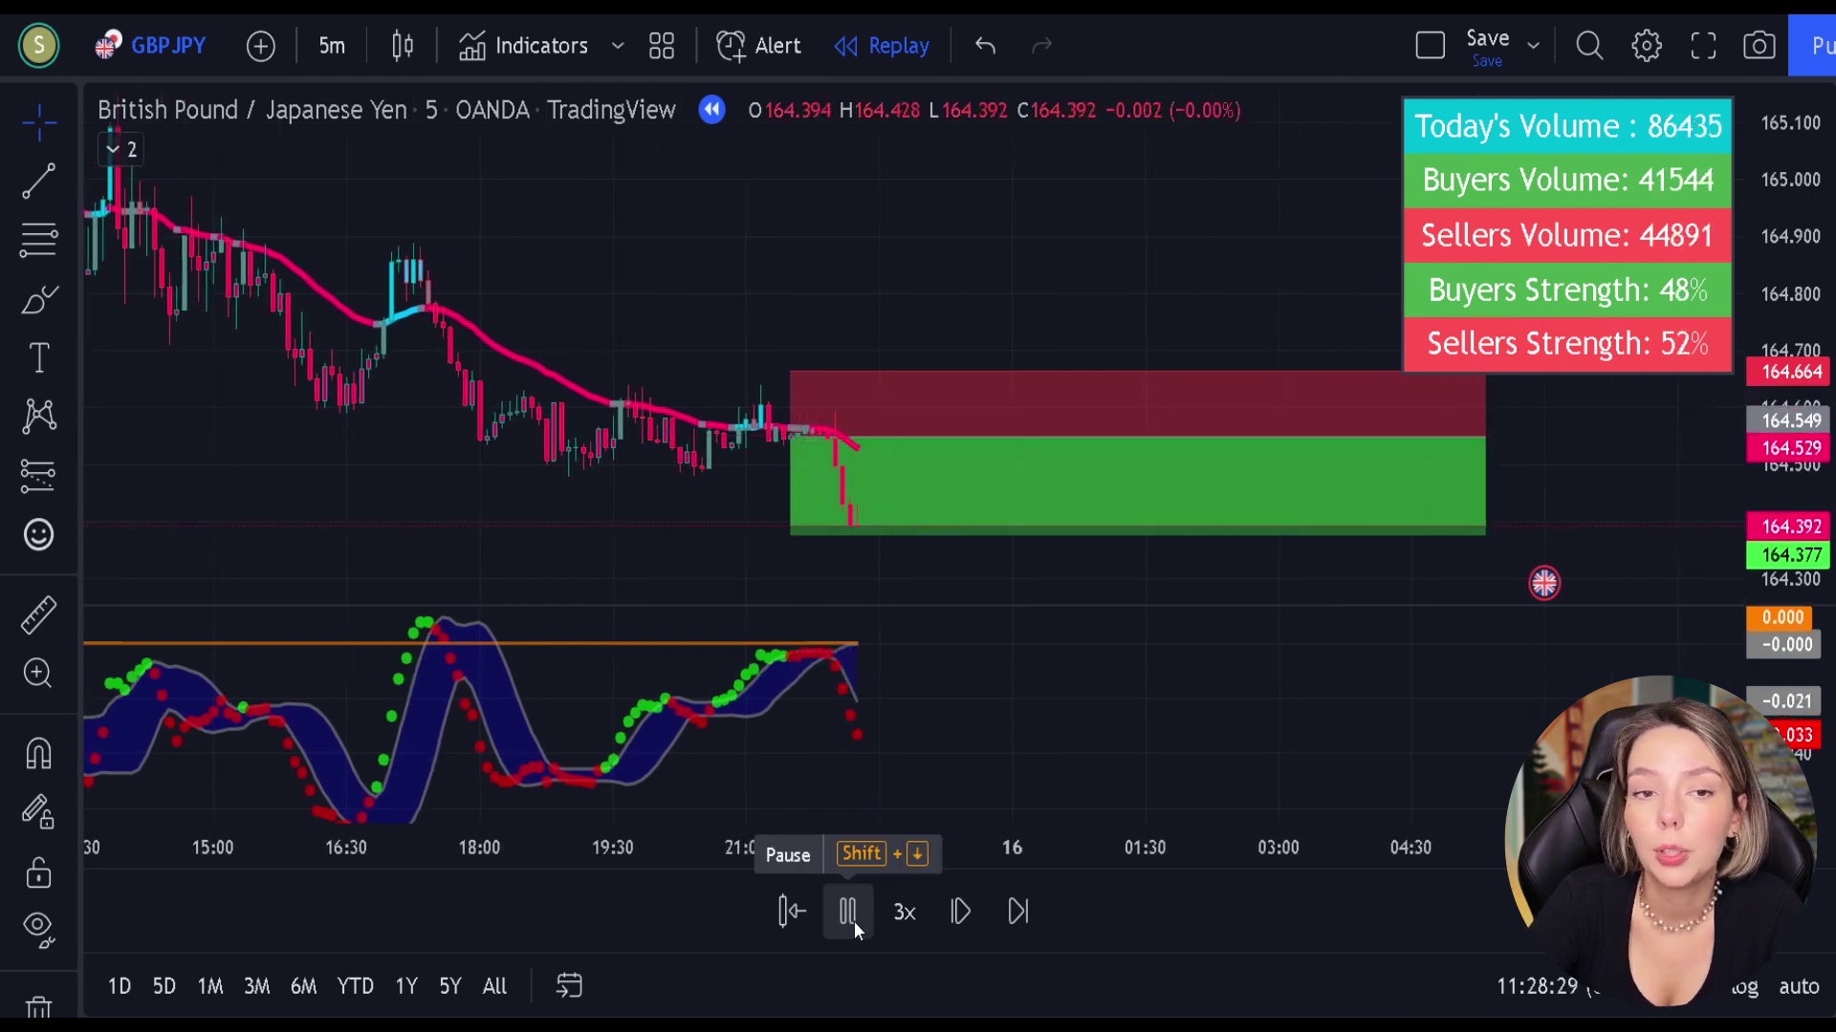
{"action": "left_click", "coordinate": [852, 920]}
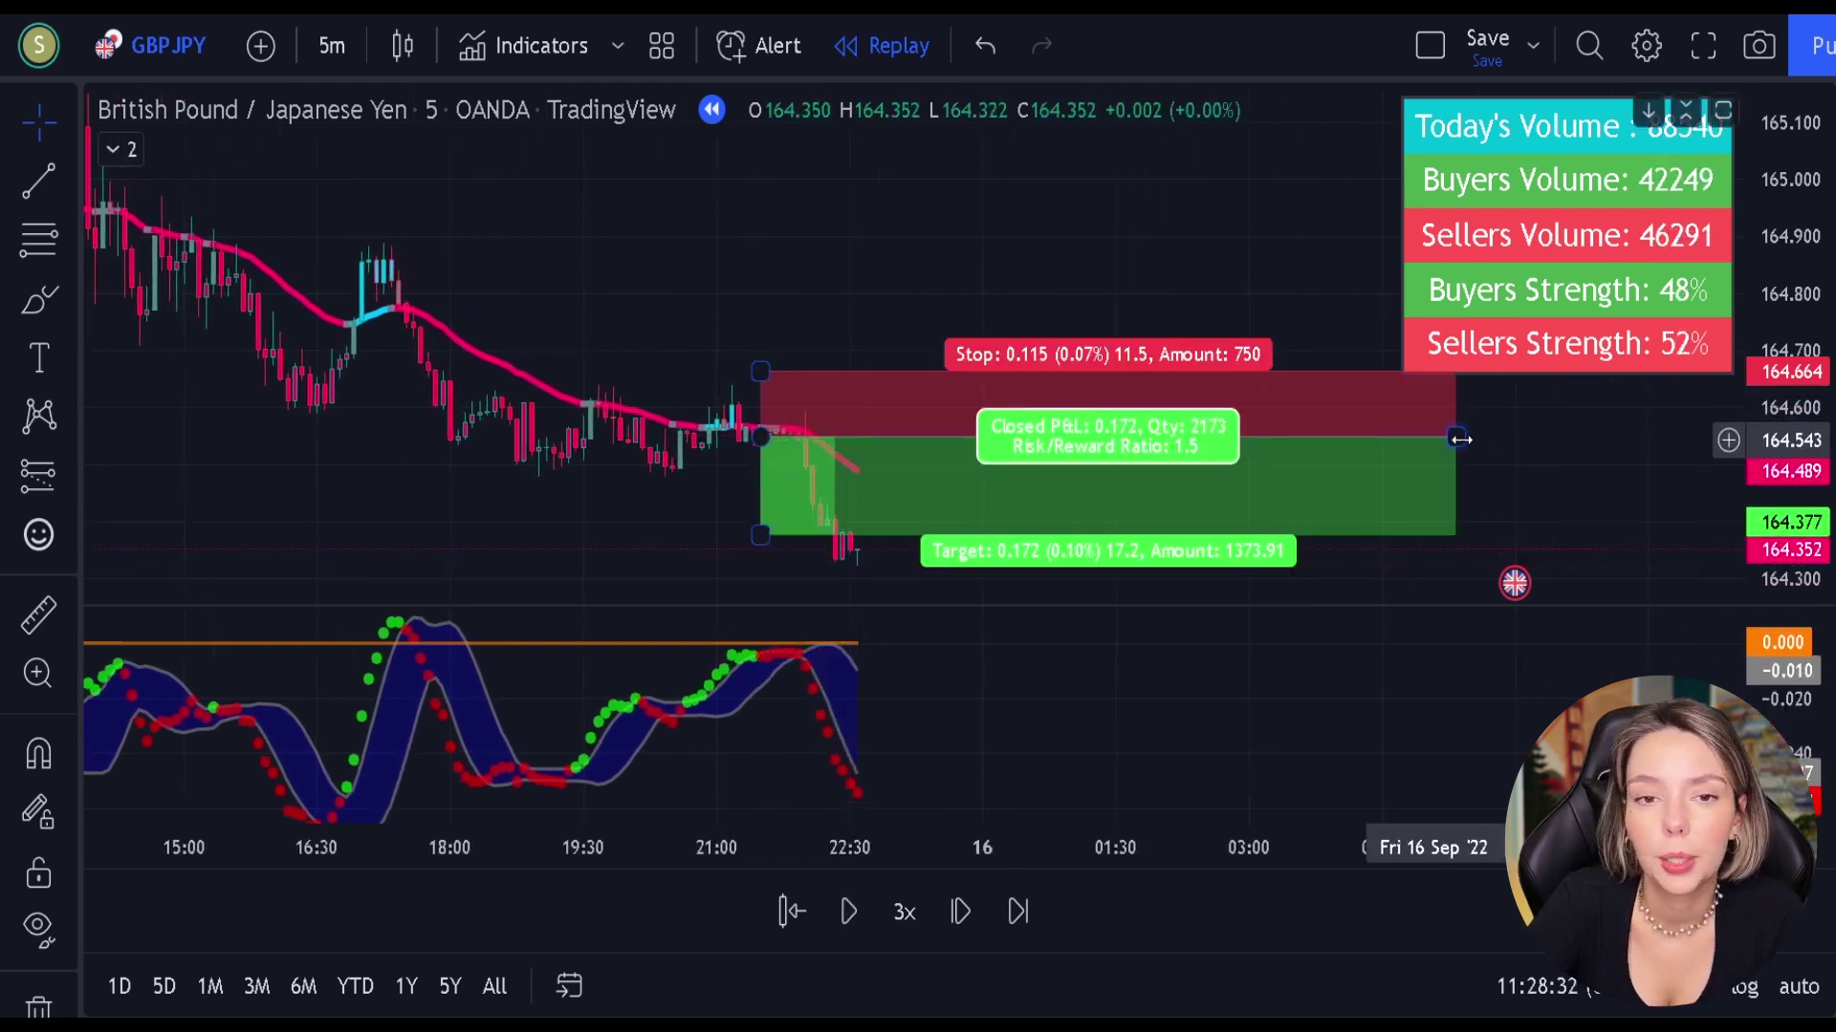
{"action": "left_click_drag", "start_coordinate": [1455, 449], "coordinate": [842, 496]}
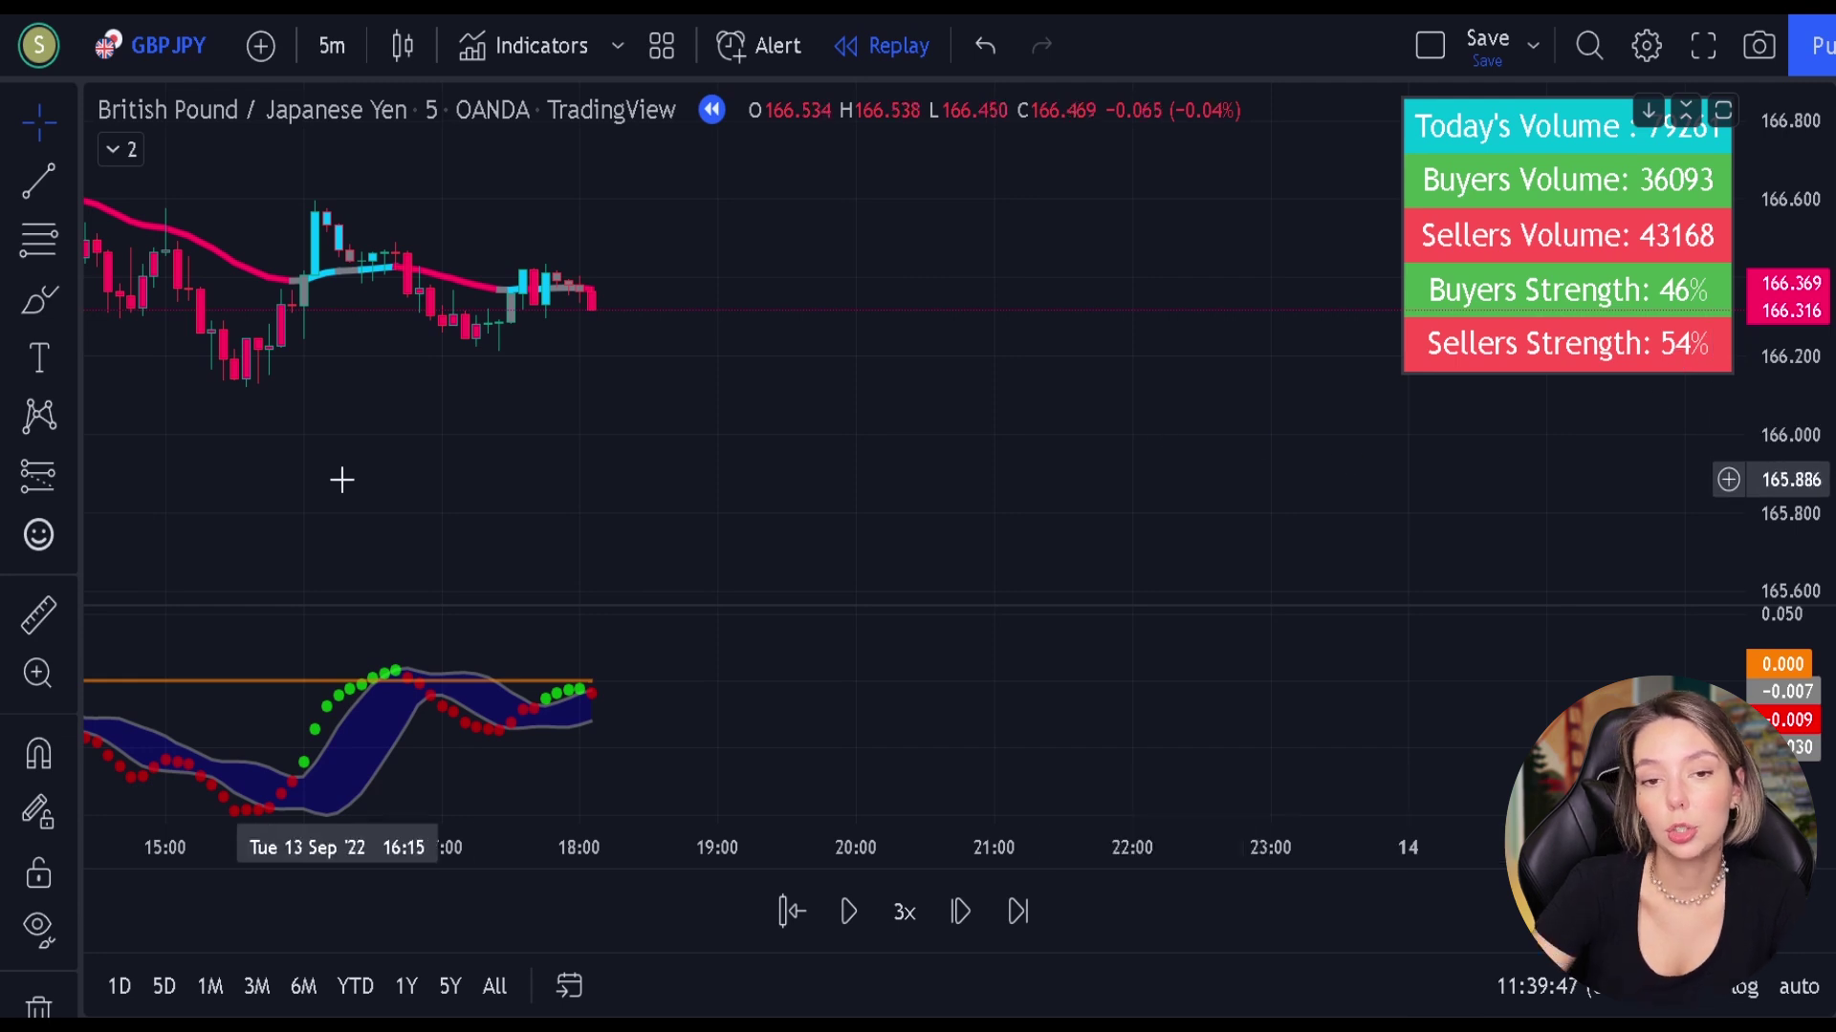
Place a Short Position at 18:05 on 13 Sep with entry 166.324, stop 166.441 and target 166.149, extended to about 22:50
{"action": "left_click", "coordinate": [39, 475]}
{"action": "left_click", "coordinate": [173, 507]}
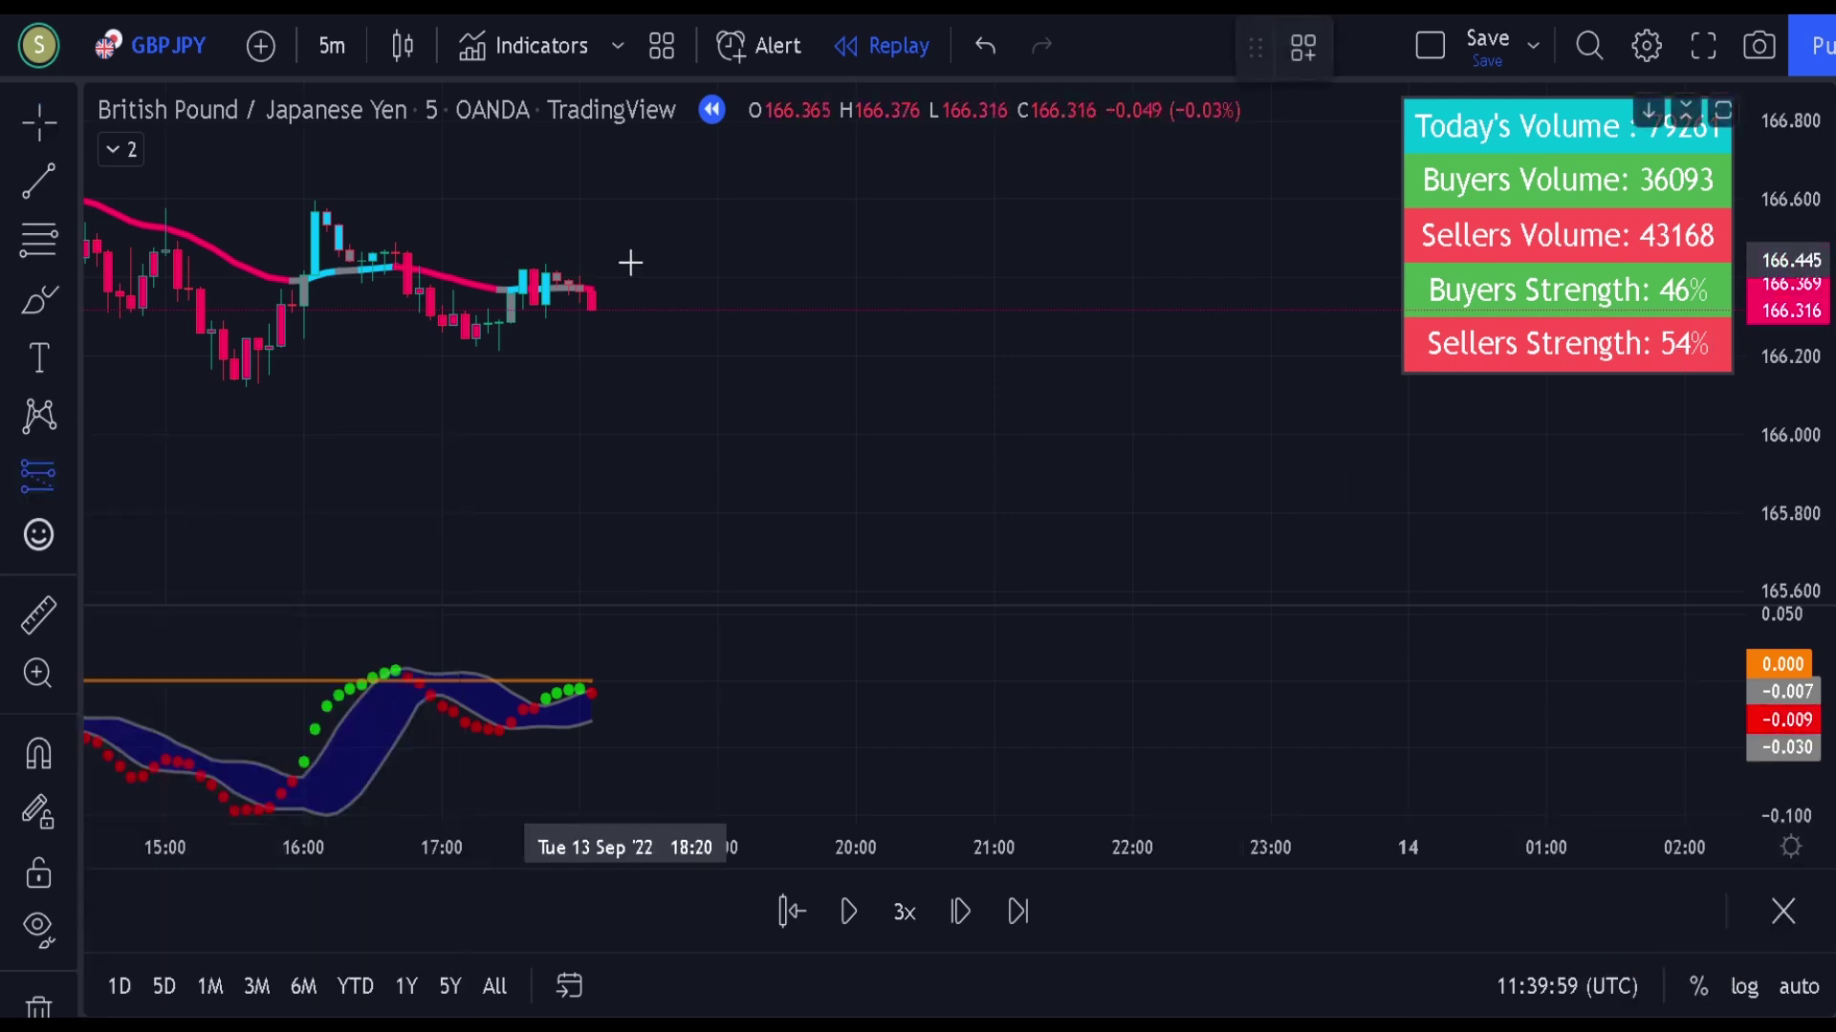
{"action": "left_click", "coordinate": [592, 264]}
{"action": "left_click_drag", "start_coordinate": [595, 260], "coordinate": [591, 253]}
{"action": "left_click_drag", "start_coordinate": [593, 342], "coordinate": [592, 375]}
{"action": "left_click_drag", "start_coordinate": [846, 307], "coordinate": [1245, 307]}
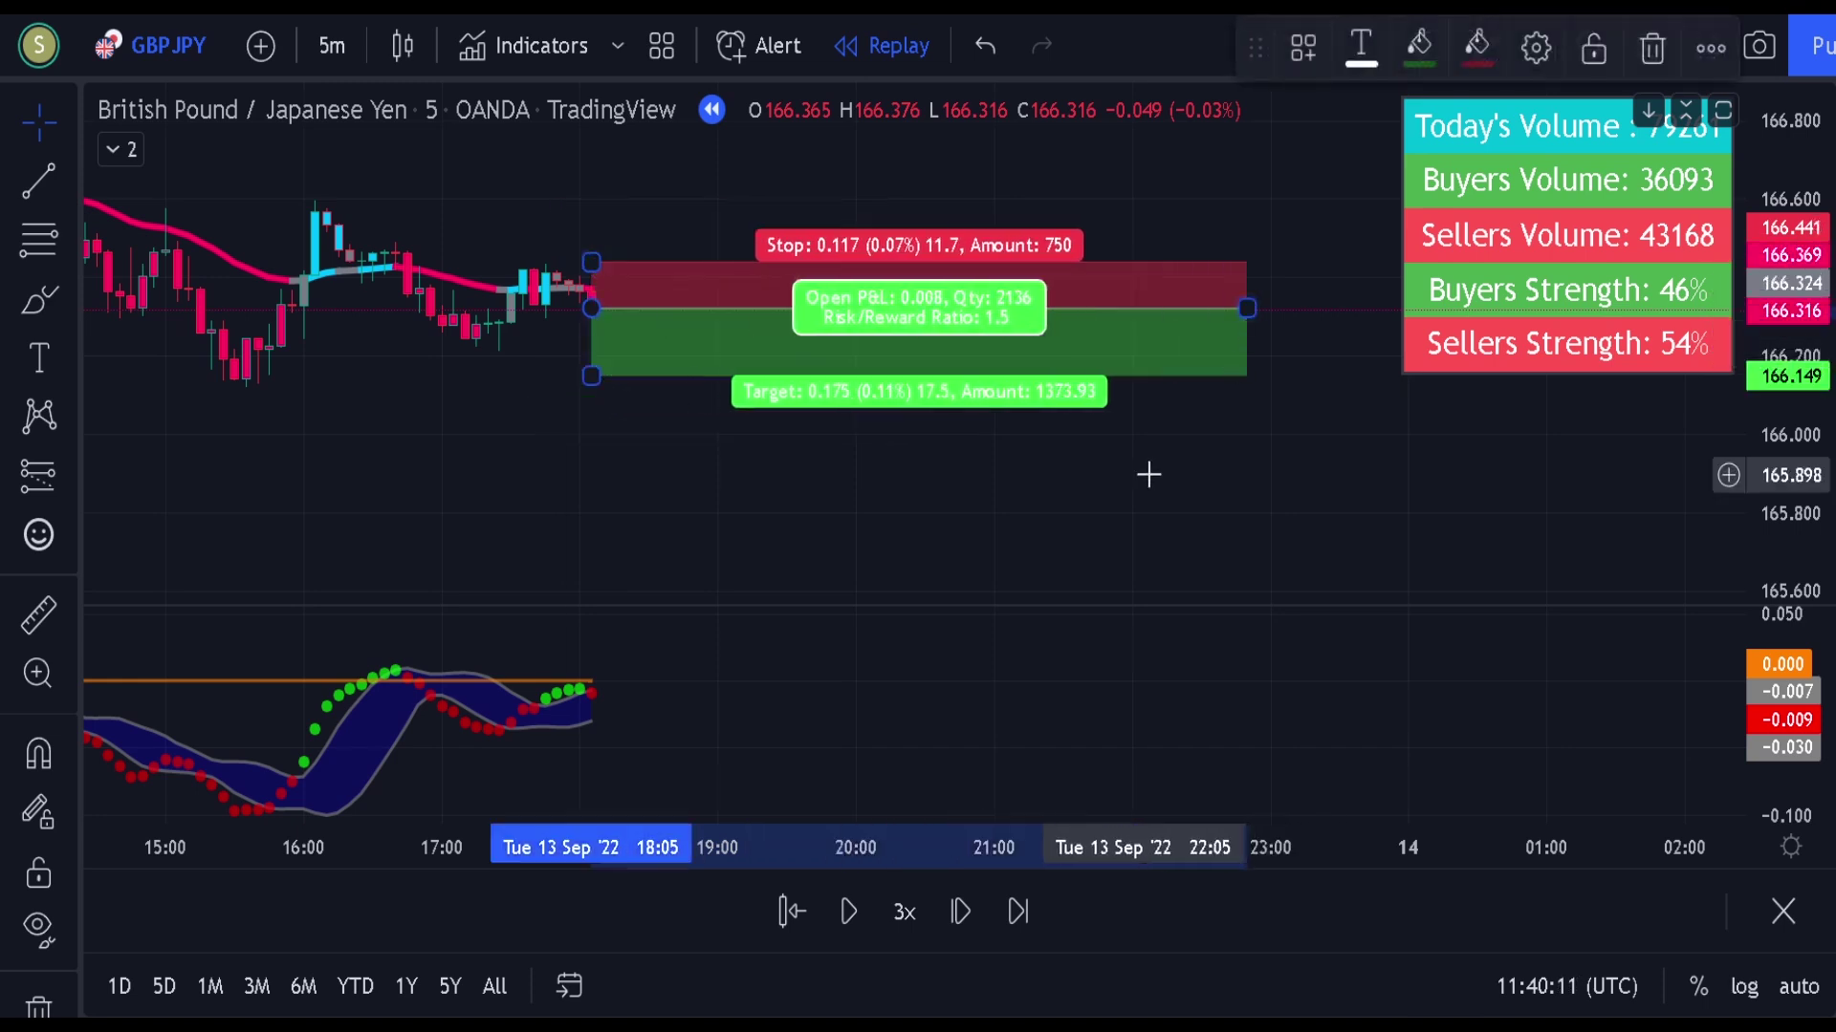
{"action": "left_click", "coordinate": [1151, 471]}
Replay the 13 Sep short trade at 10x, pause it, and shorten the position's time span
{"action": "left_click", "coordinate": [904, 911]}
{"action": "left_click", "coordinate": [994, 582]}
{"action": "left_click", "coordinate": [854, 918]}
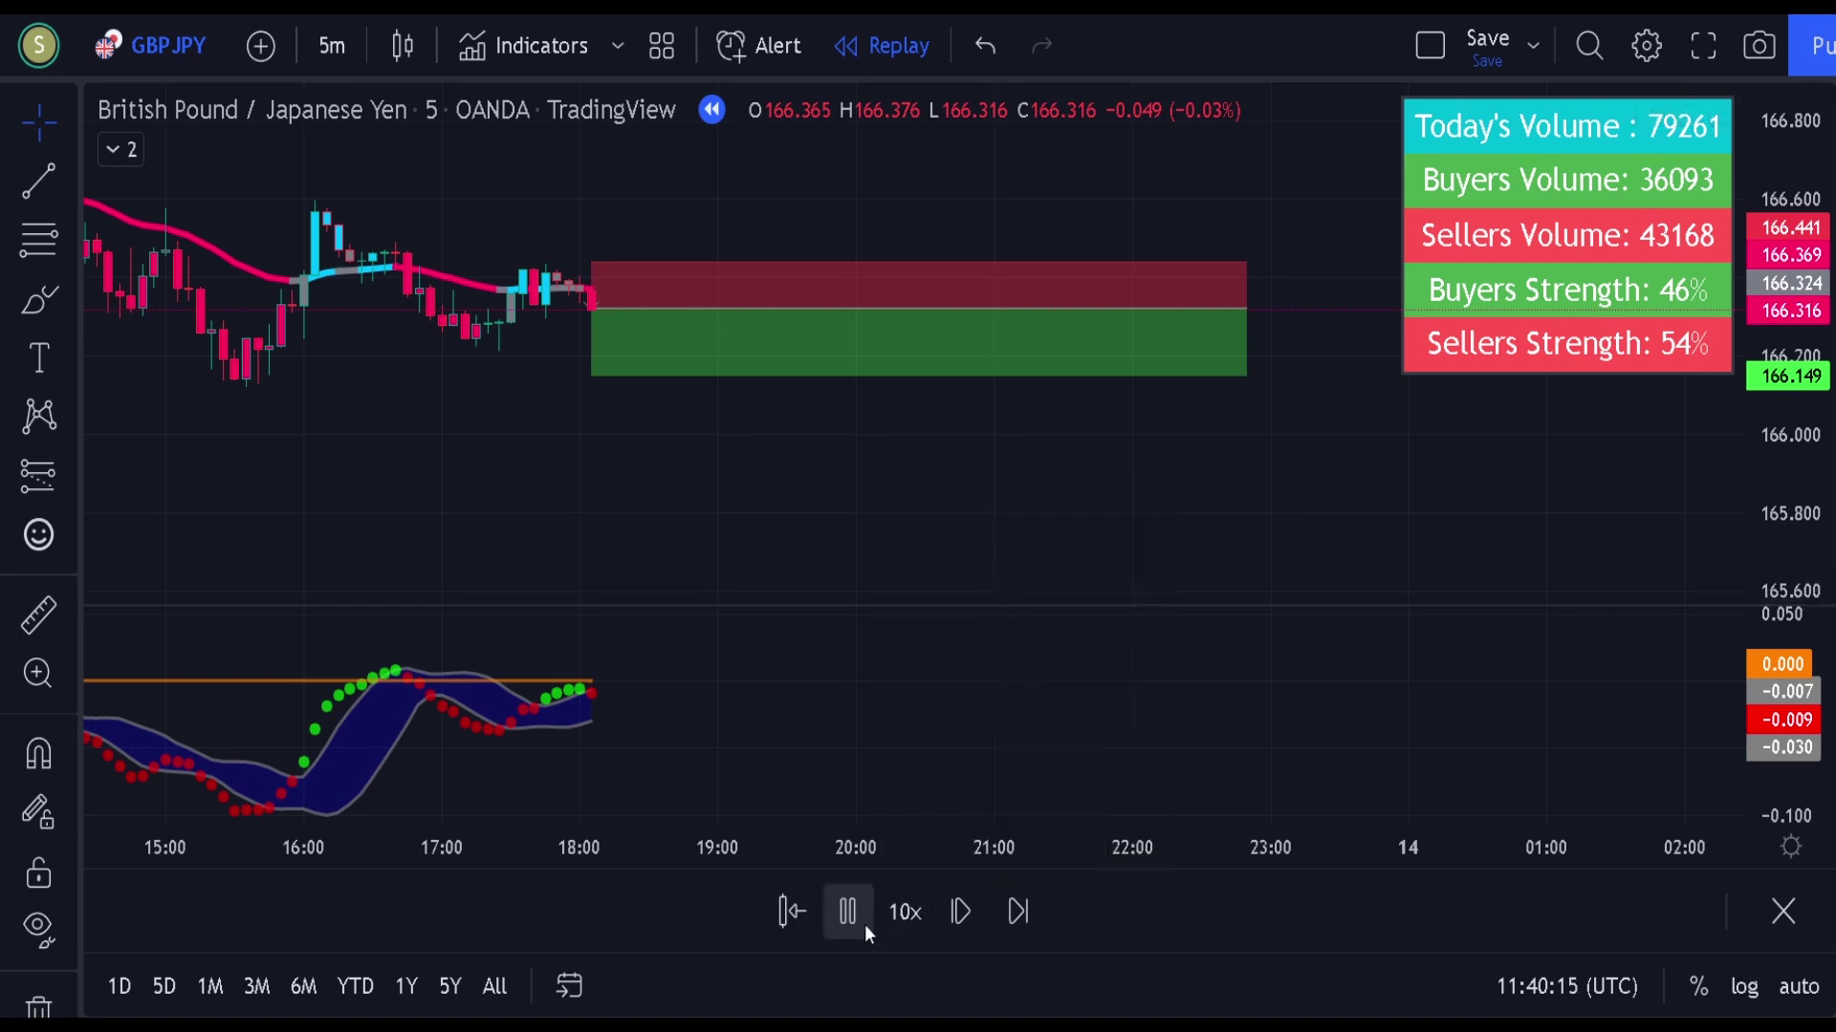
{"action": "left_click", "coordinate": [854, 918]}
{"action": "left_click_drag", "start_coordinate": [1176, 302], "coordinate": [571, 308]}
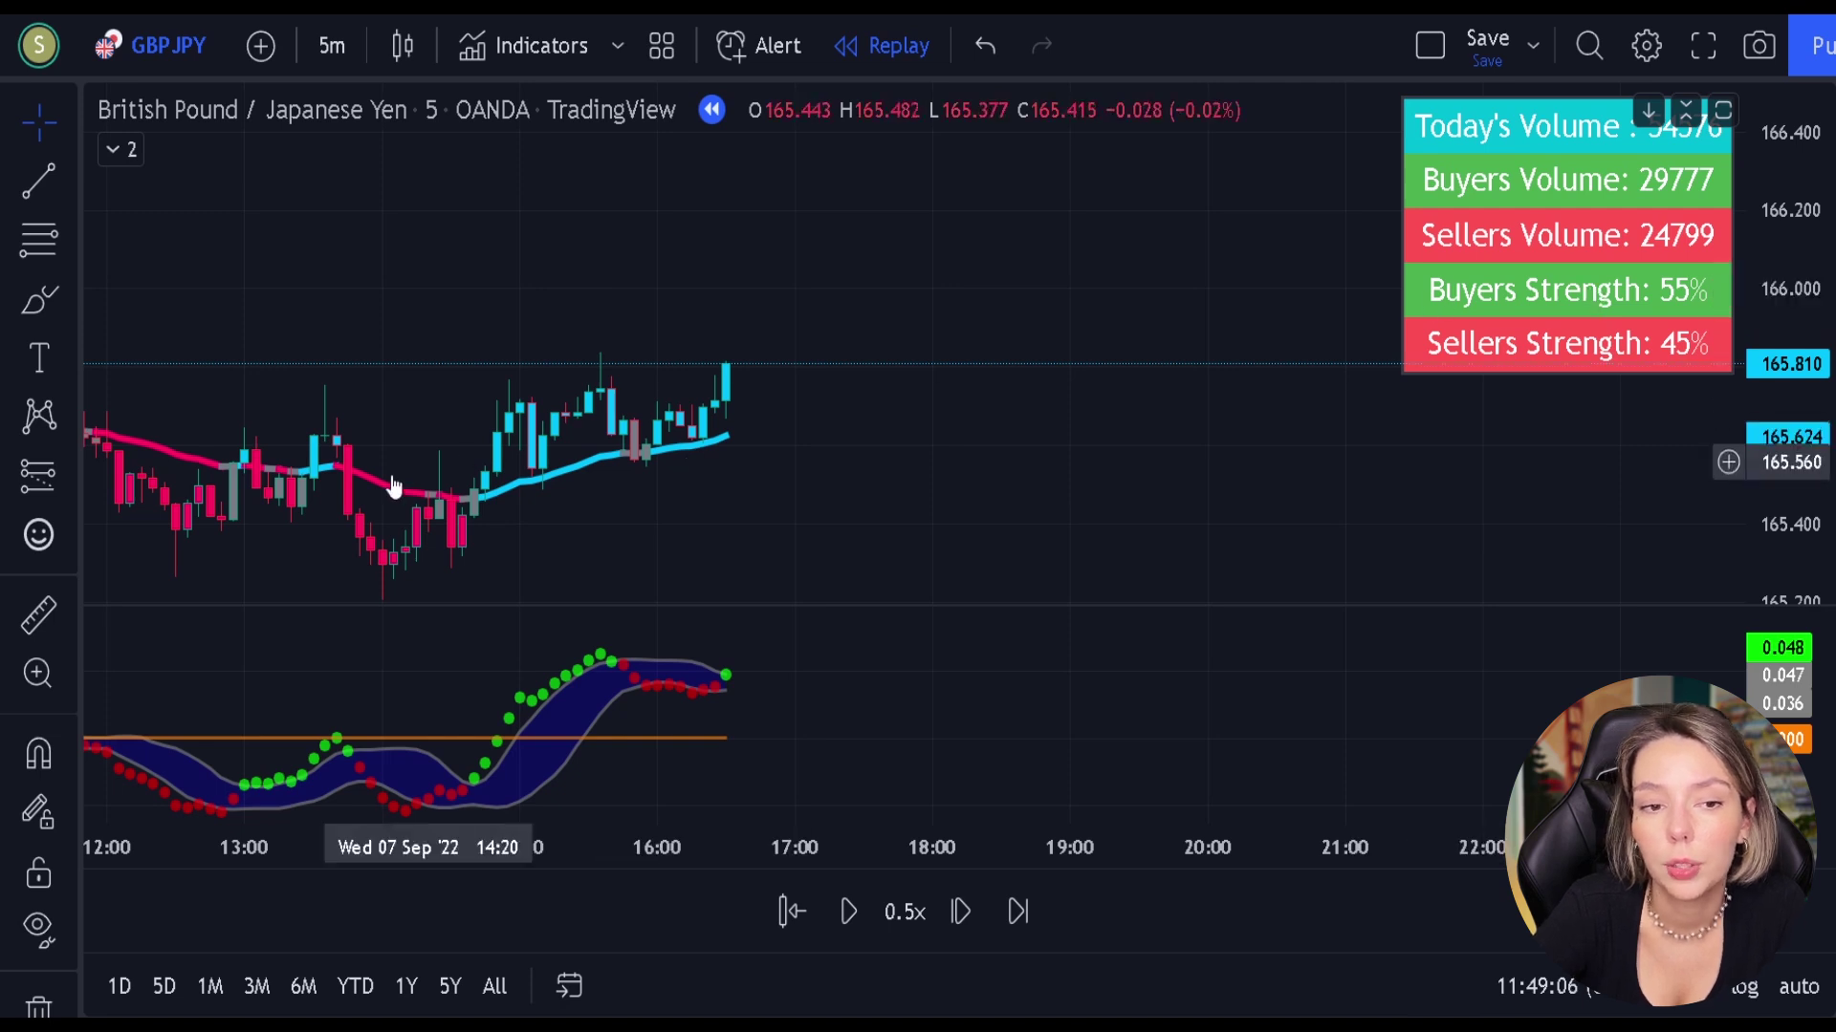
Place a Long Position at 16:30 on 7 Sep with entry 165.811, stop 165.581 and target 166.157, extended to about 23:50
{"action": "left_click", "coordinate": [49, 480]}
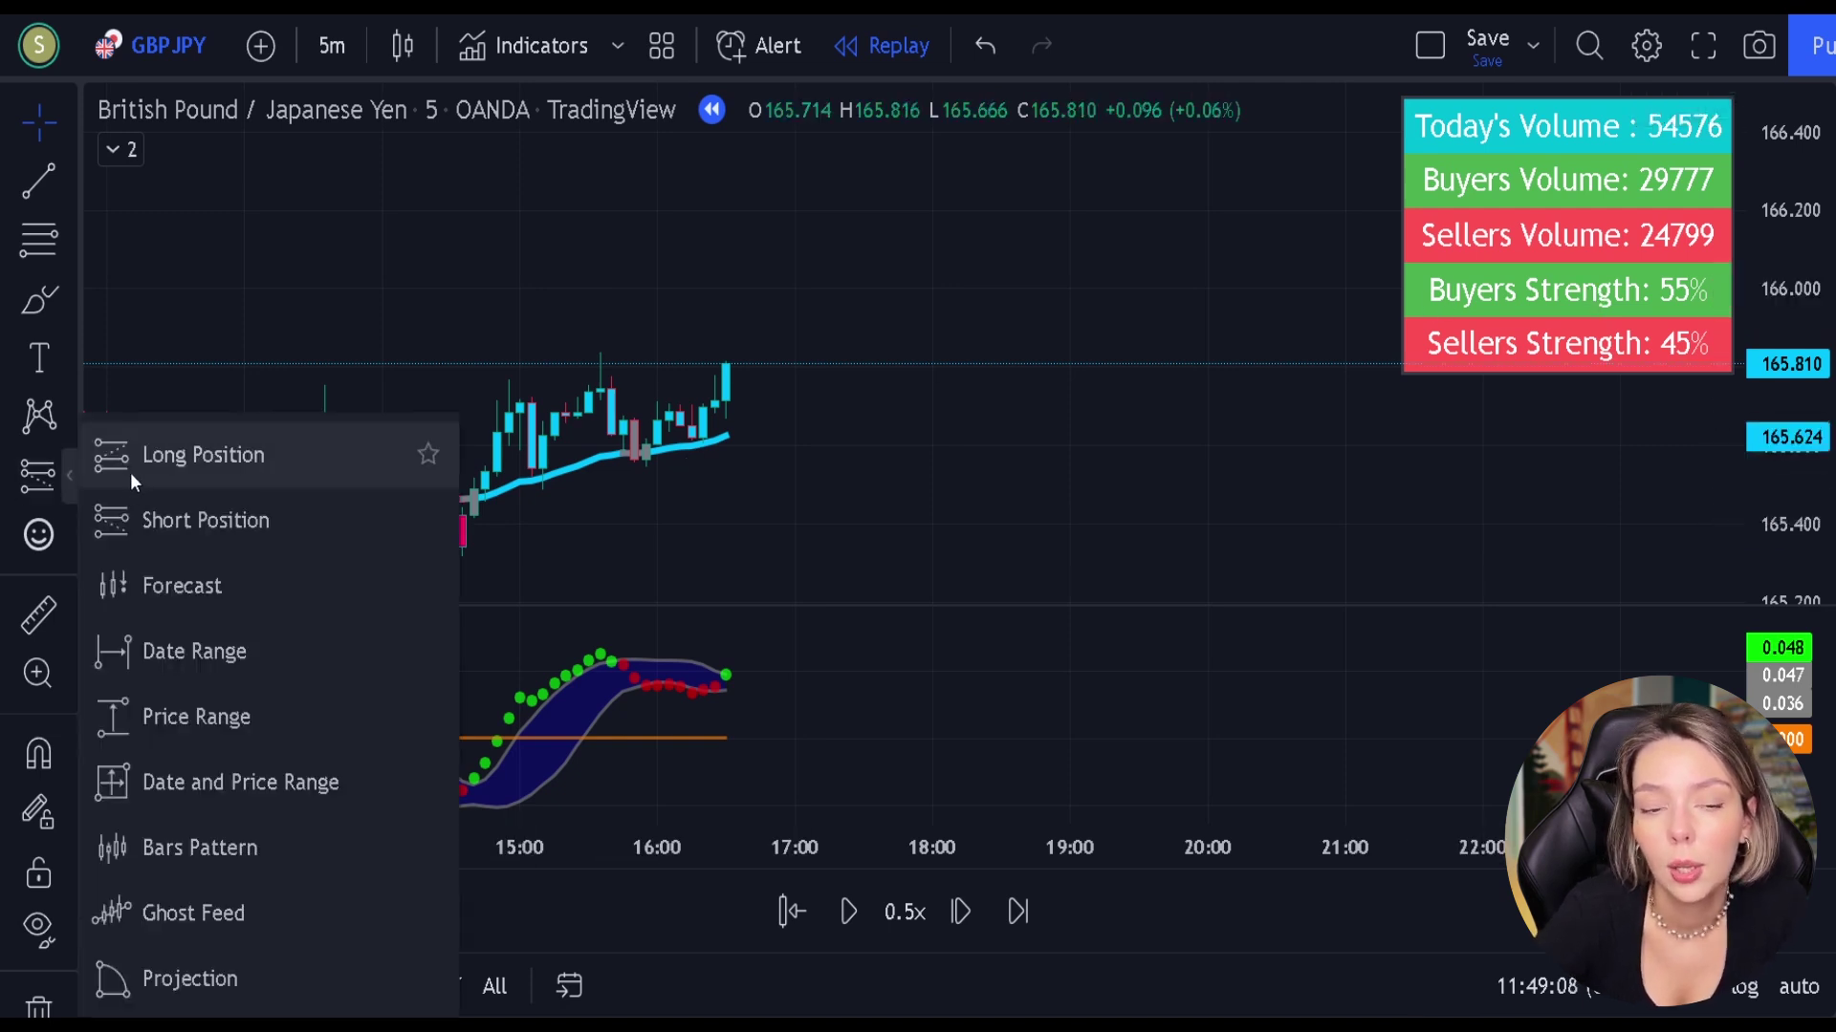
{"action": "left_click", "coordinate": [191, 456]}
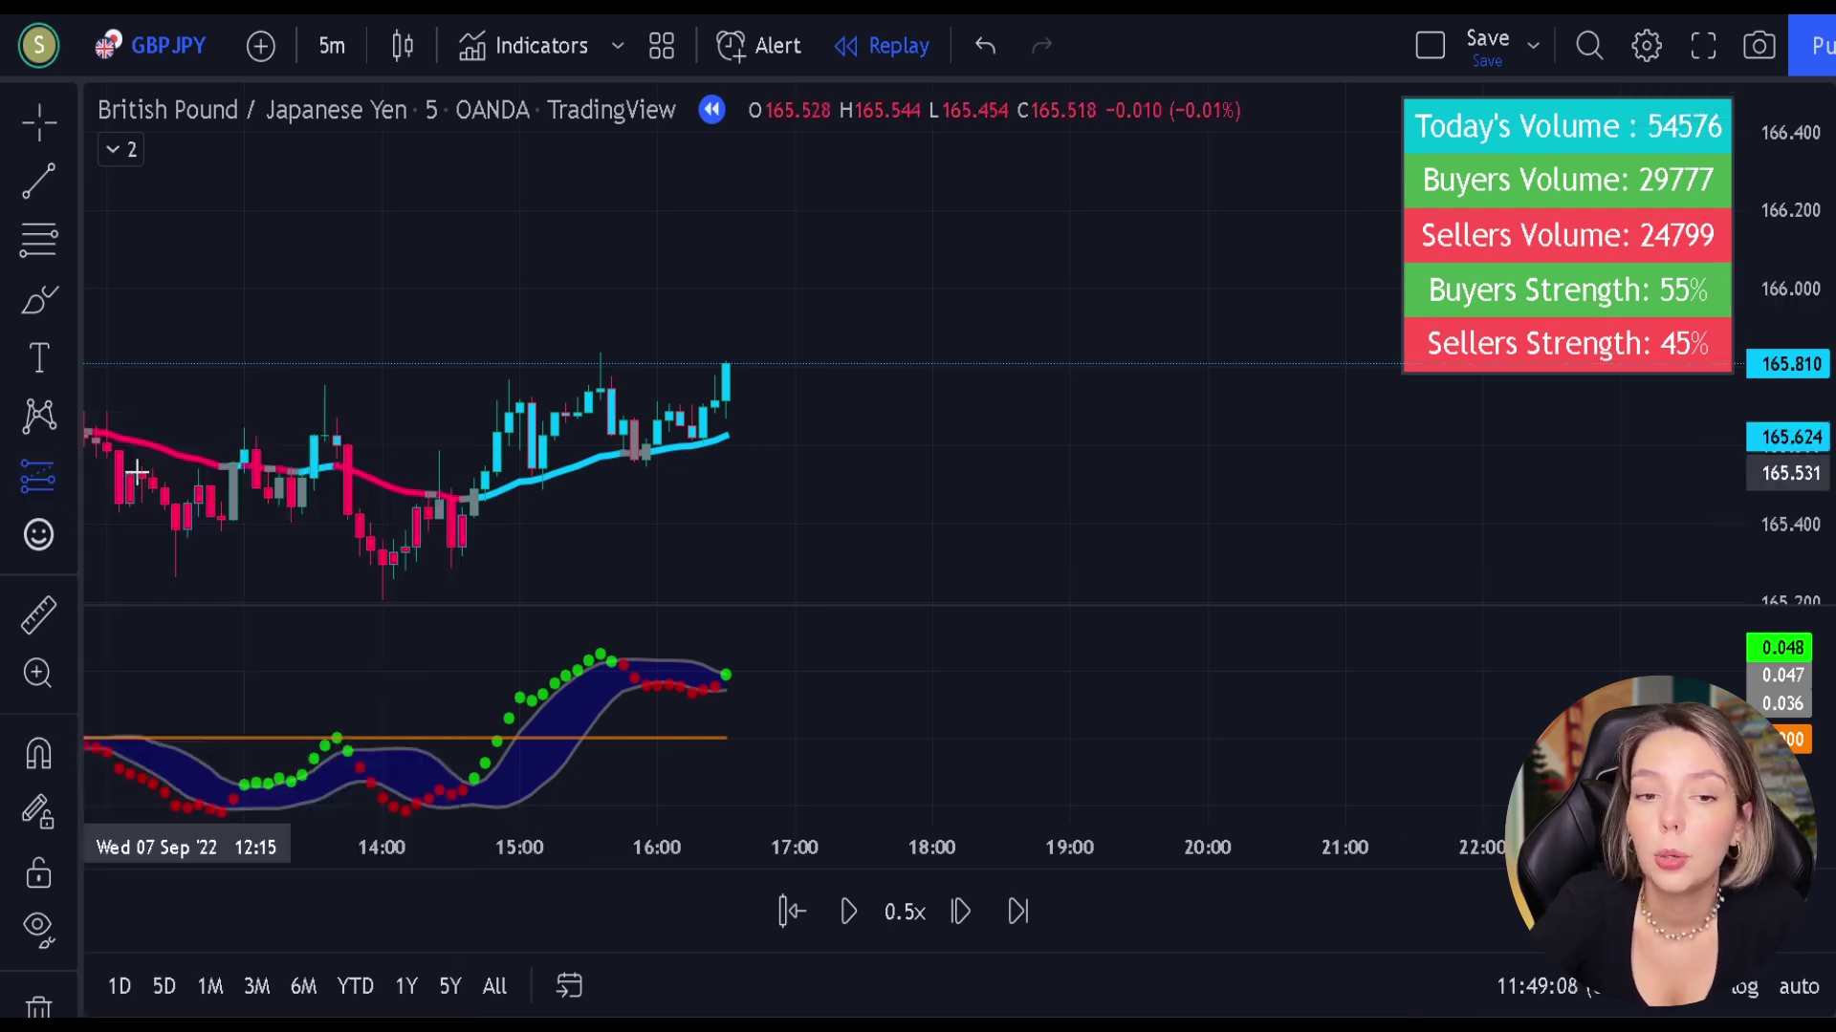
{"action": "left_click", "coordinate": [729, 361]}
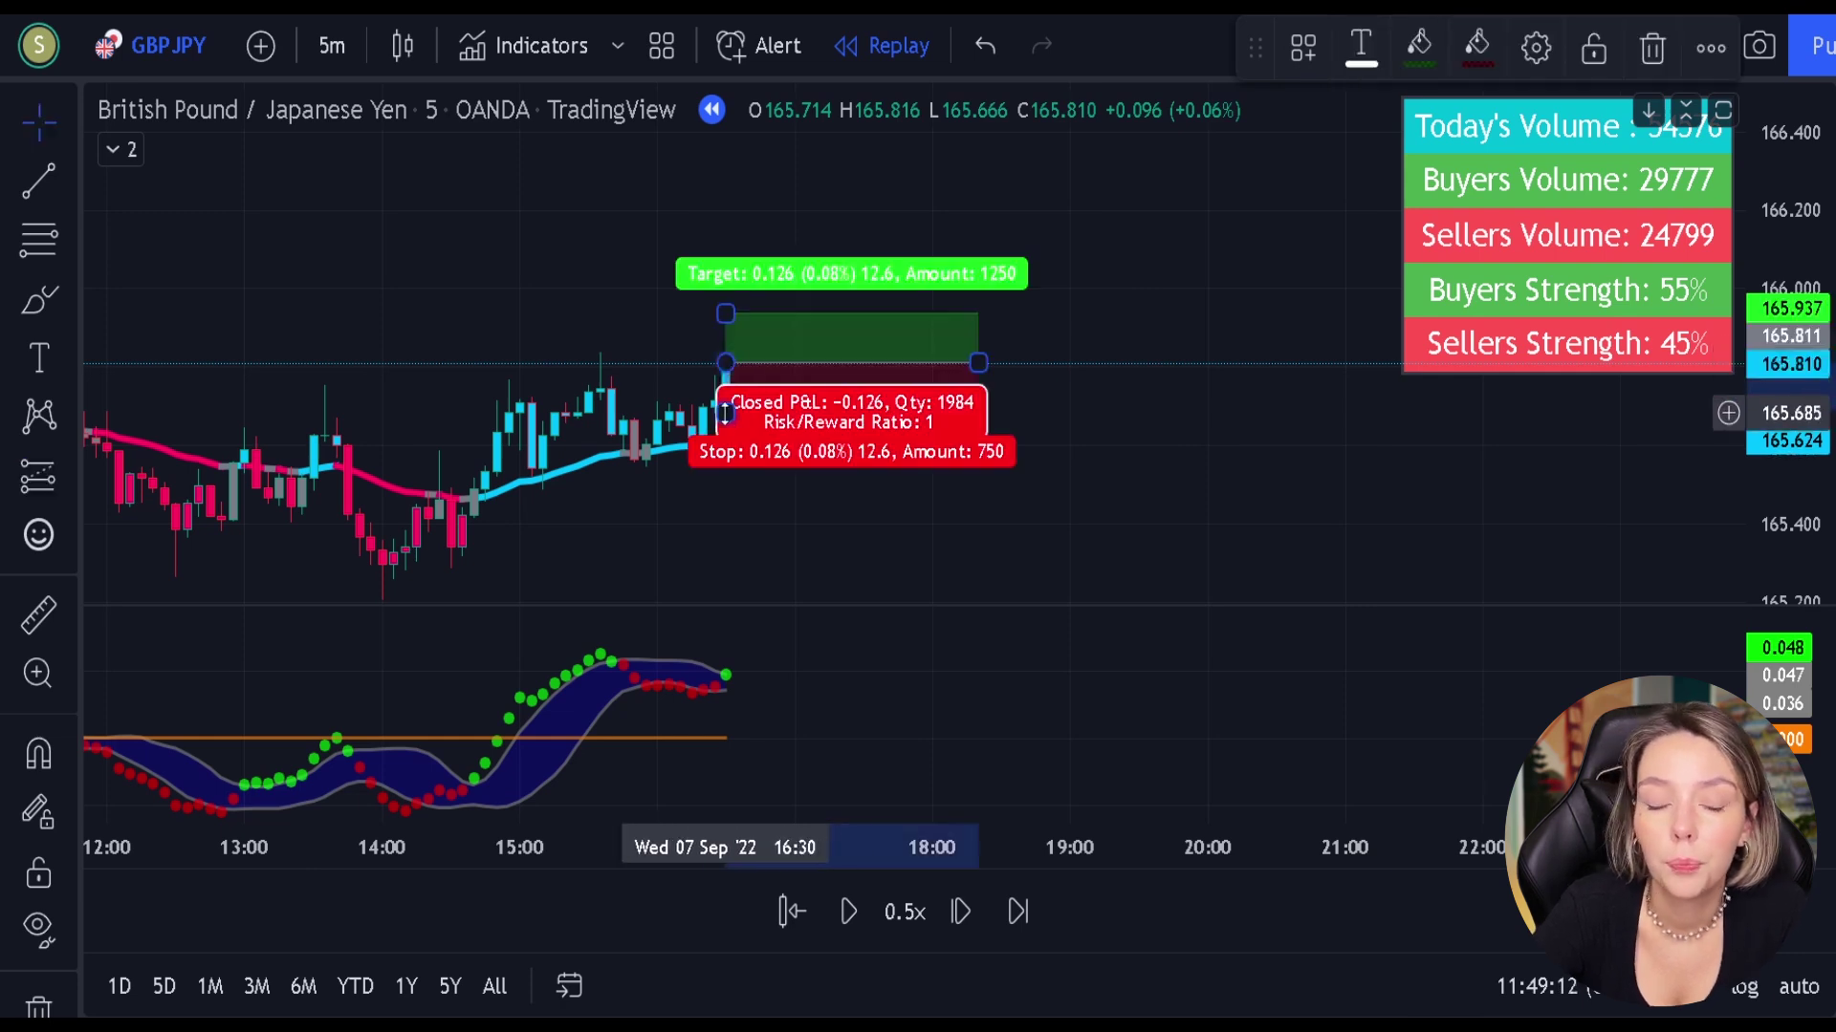
{"action": "mouse_move", "coordinate": [725, 412]}
{"action": "left_mouse_down"}
{"action": "mouse_move", "coordinate": [741, 465]}
{"action": "mouse_move", "coordinate": [755, 476]}
{"action": "mouse_move", "coordinate": [767, 452]}
{"action": "left_mouse_up"}
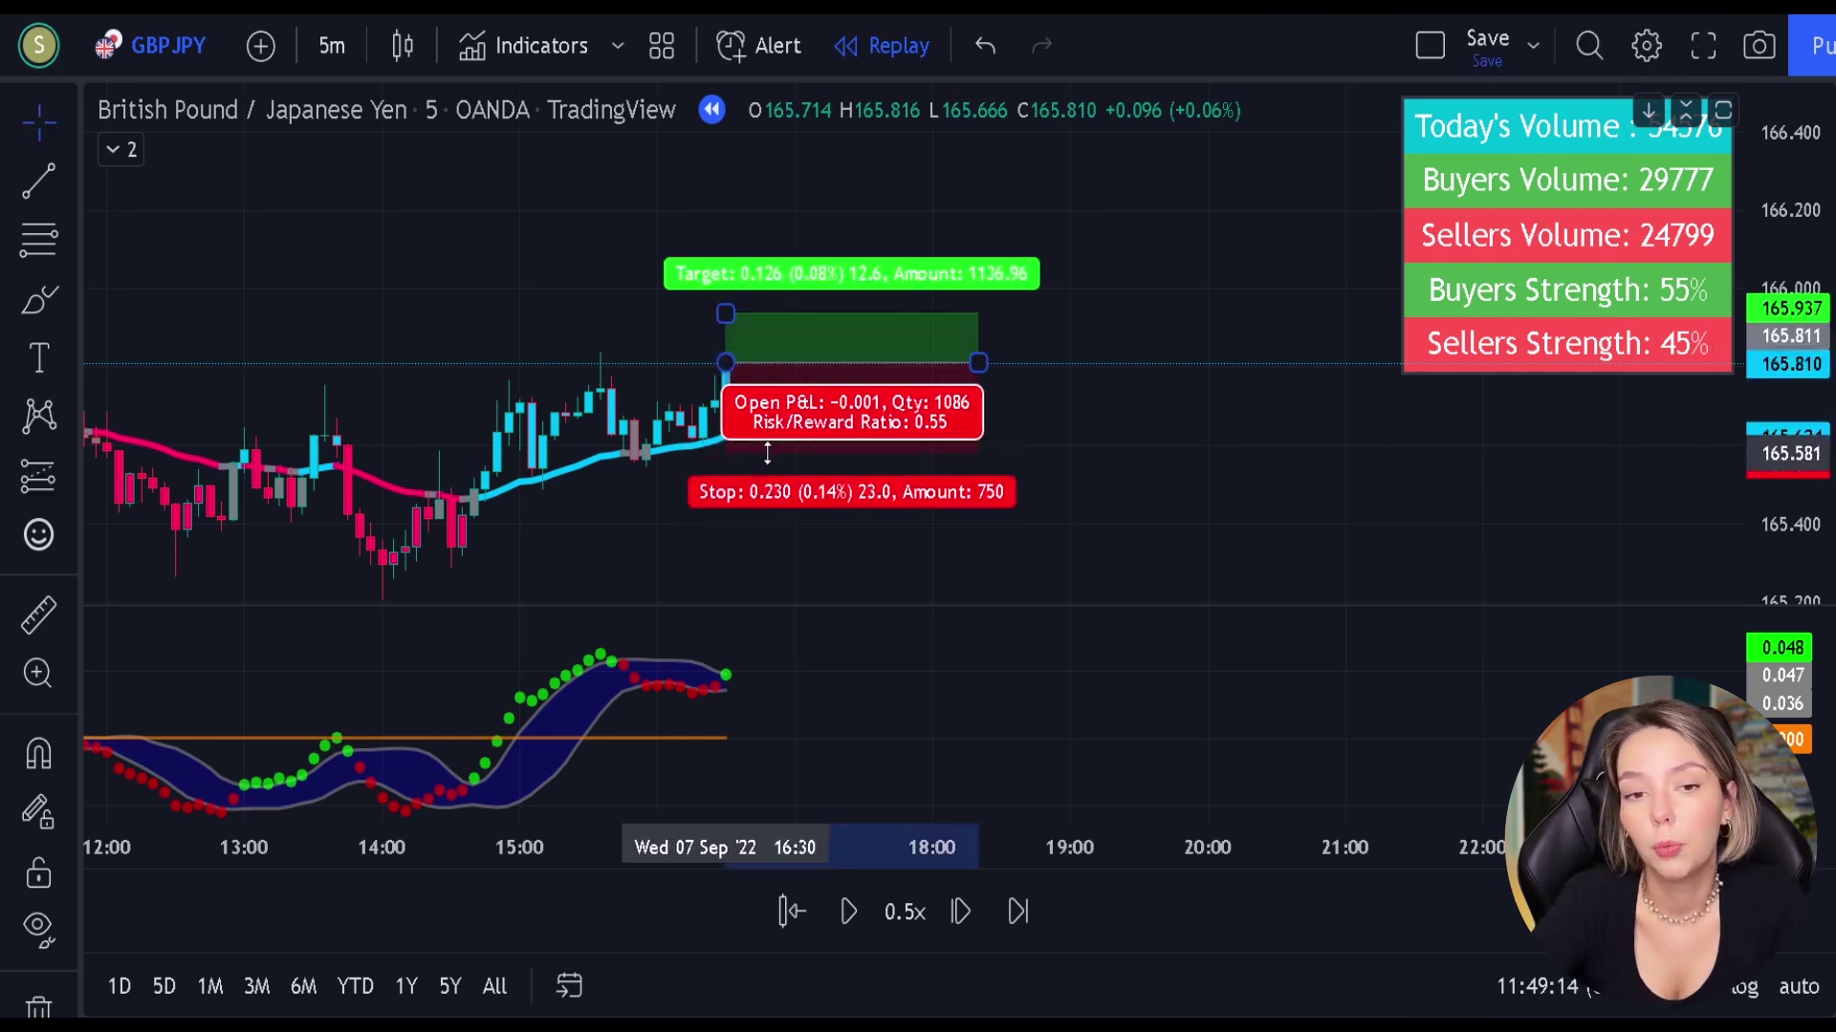
{"action": "left_click_drag", "start_coordinate": [725, 313], "coordinate": [726, 226]}
{"action": "left_click_drag", "start_coordinate": [978, 363], "coordinate": [1739, 363]}
Replay the 7 Sep long trade at 10x and pause it once price passes the 166.157 target
{"action": "left_click", "coordinate": [904, 911]}
{"action": "left_click", "coordinate": [961, 600]}
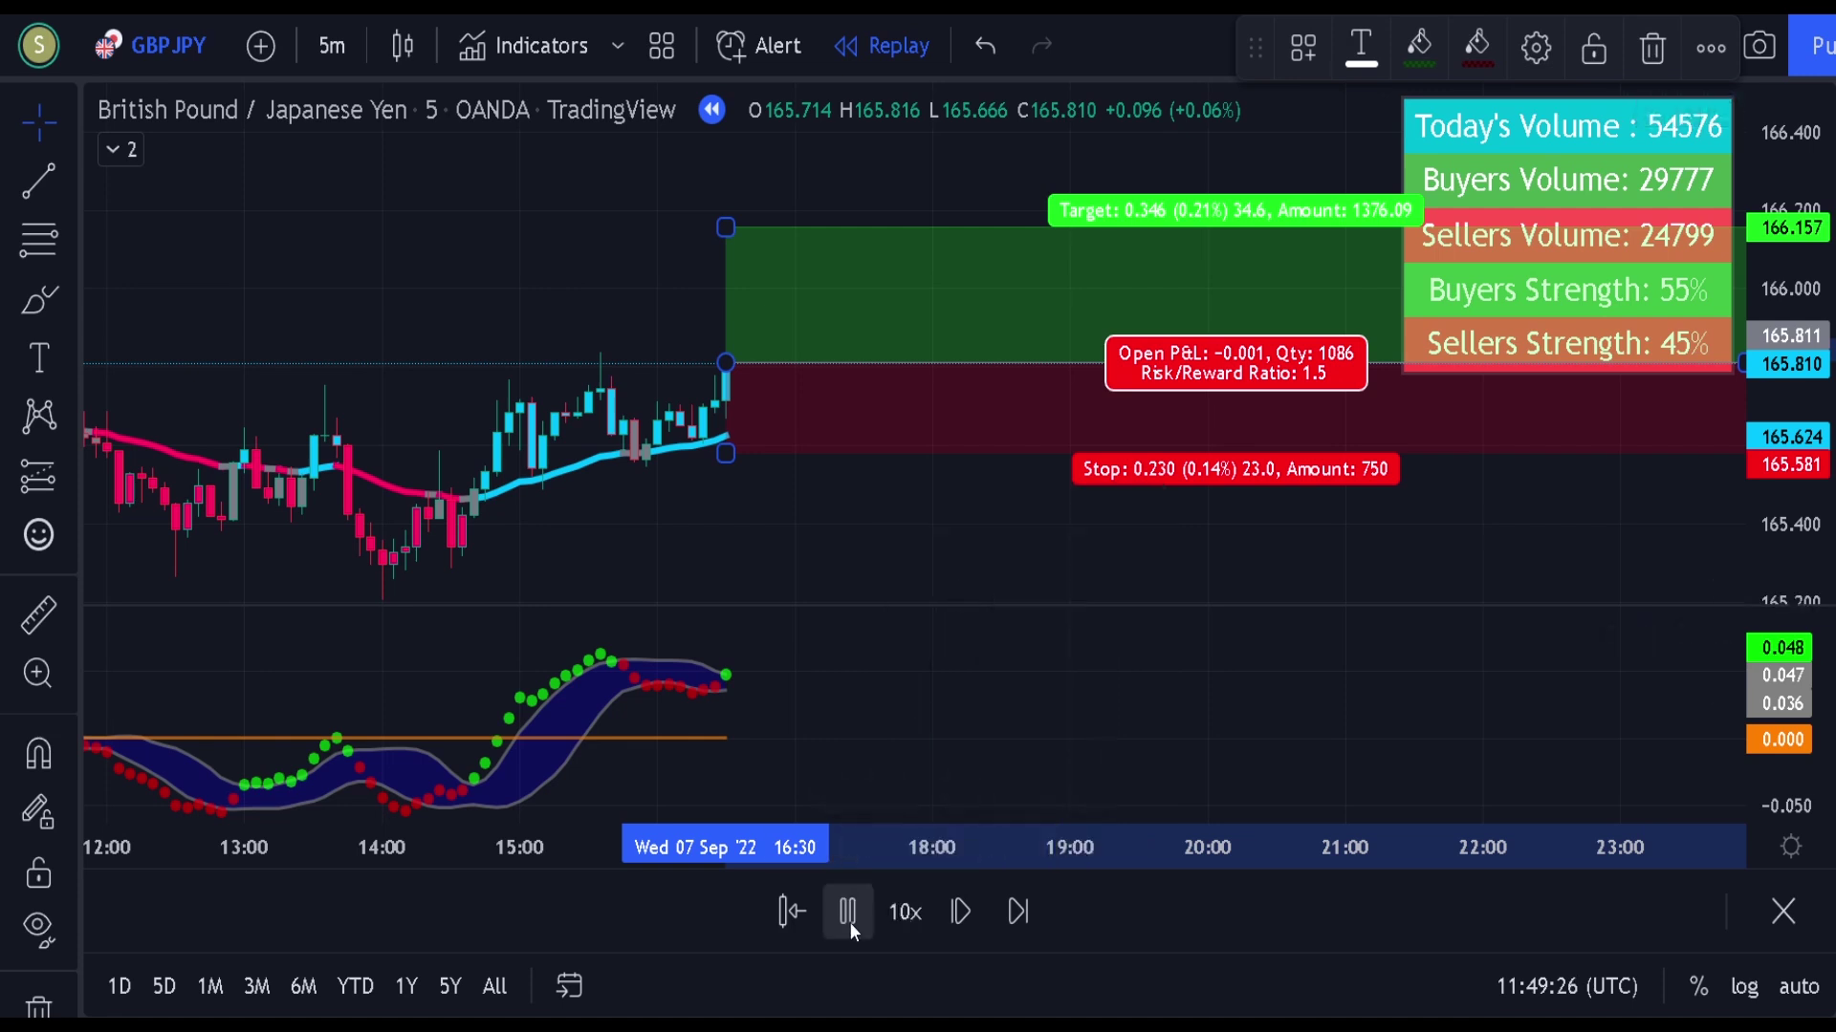
{"action": "left_click", "coordinate": [849, 921]}
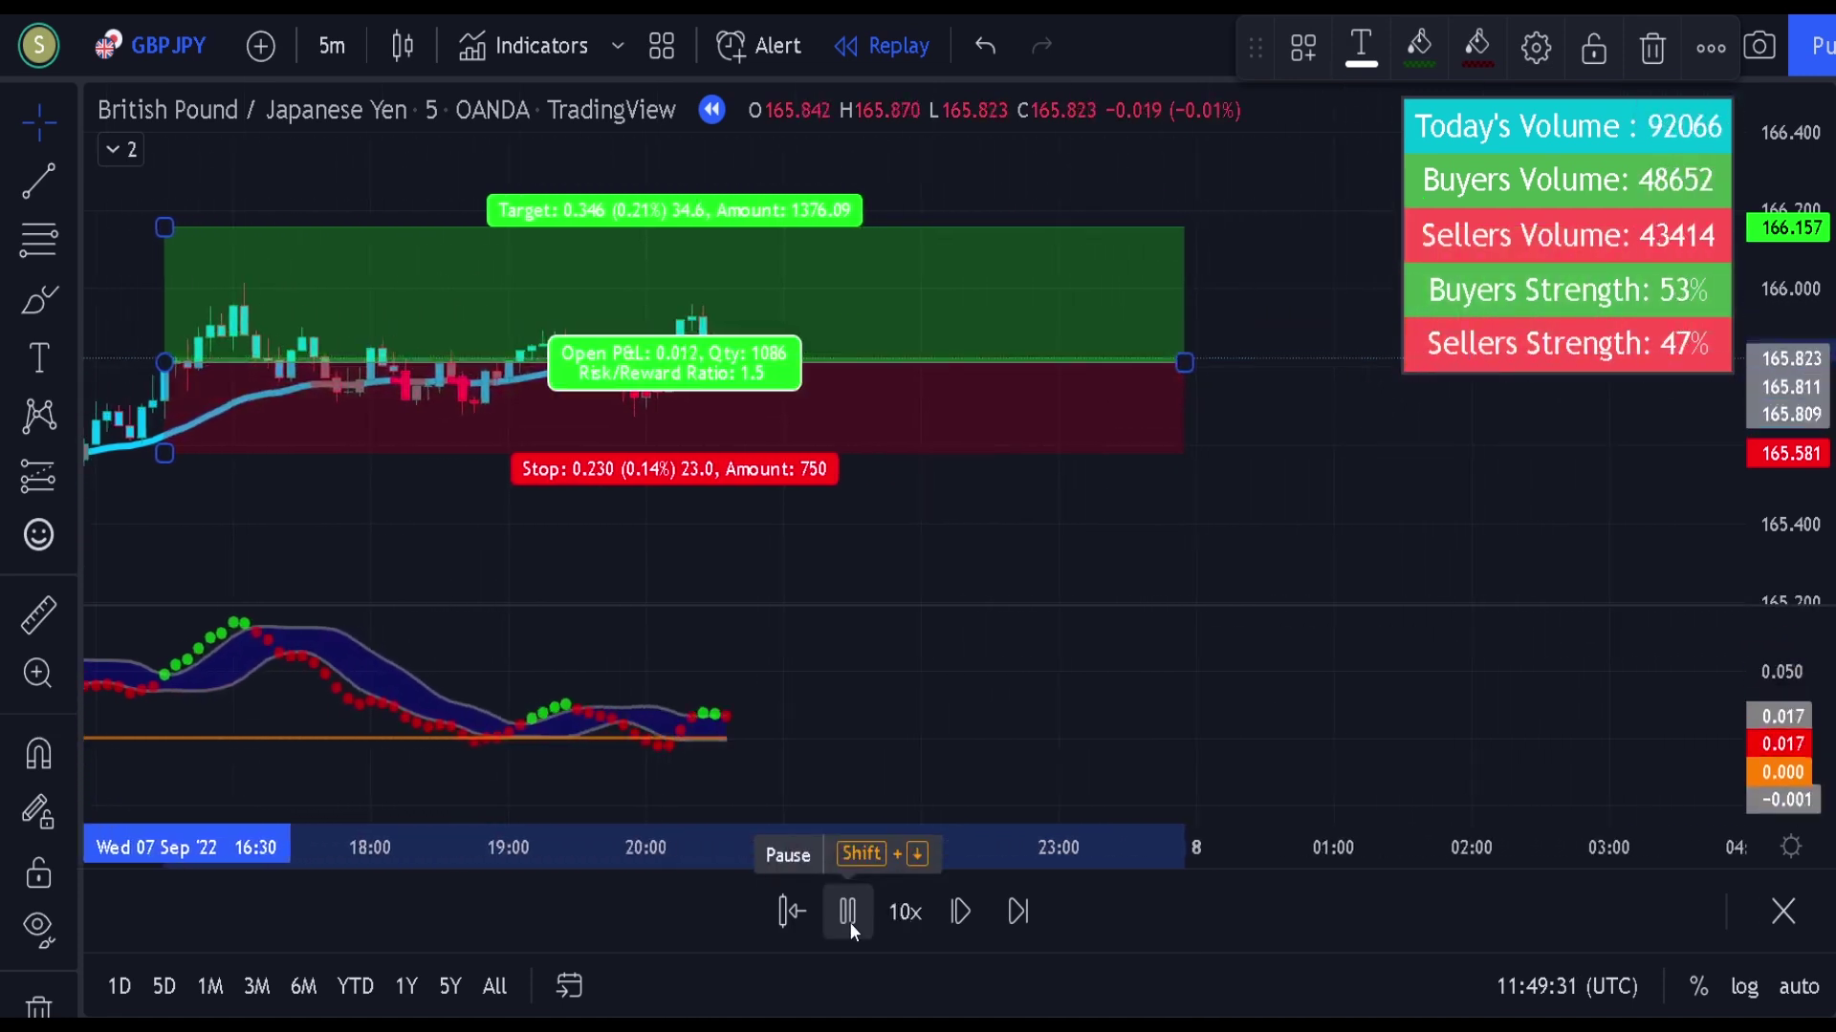
{"action": "left_click", "coordinate": [860, 507]}
{"action": "left_click", "coordinate": [849, 913]}
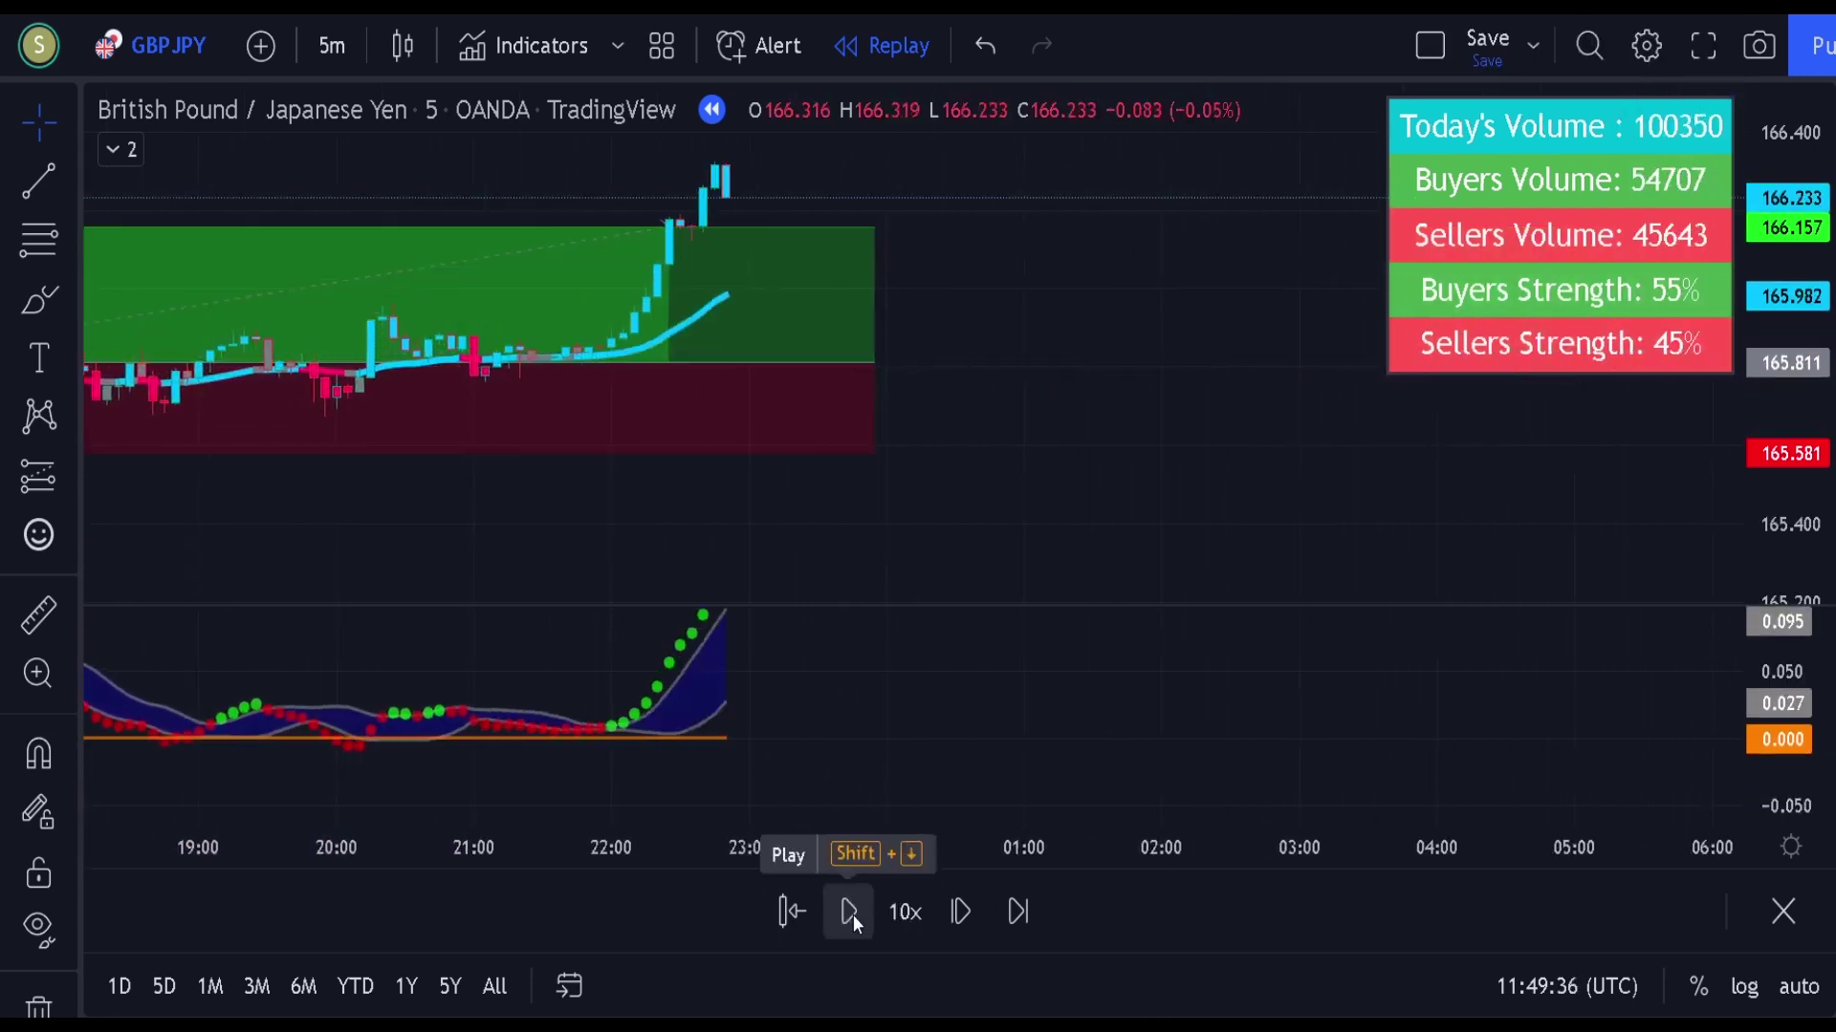
{"action": "left_click", "coordinate": [698, 358]}
{"action": "left_click_drag", "start_coordinate": [768, 352], "coordinate": [1254, 352]}
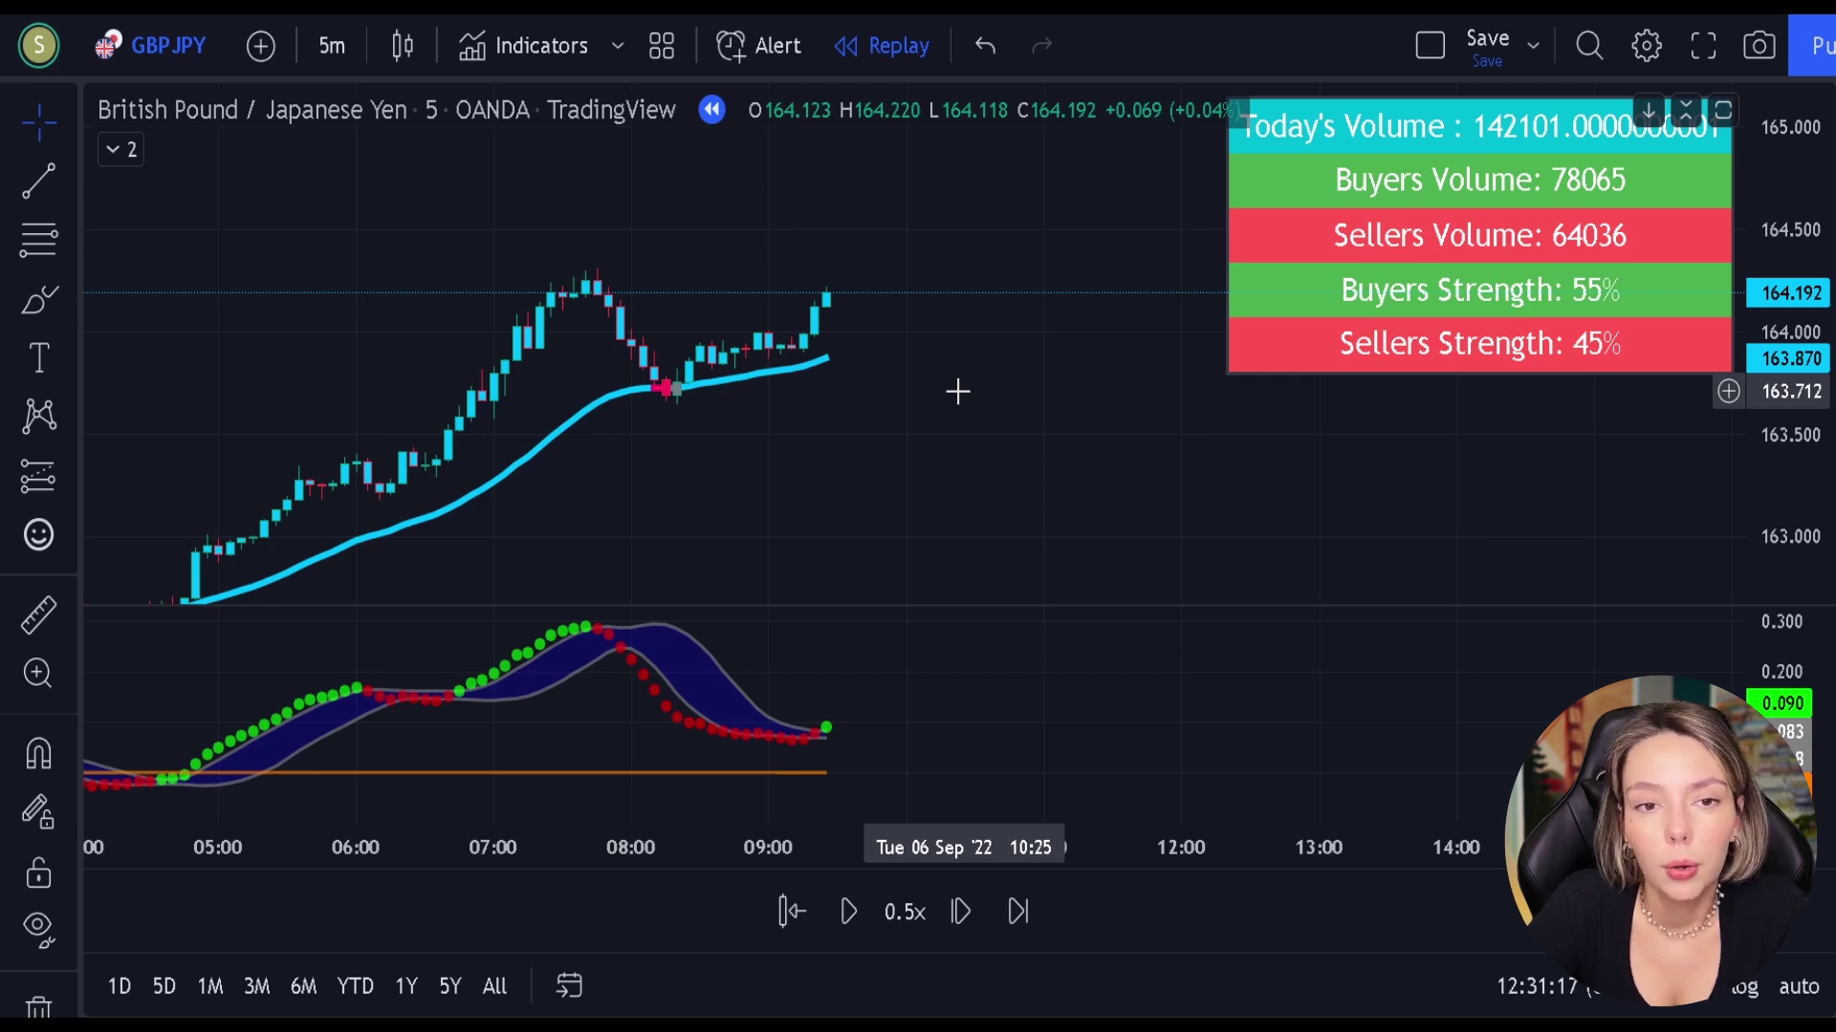
Place a Long Position at 09:25 on 6 Sep with entry 164.168, stop 163.600 and target 165.023, extended to about 17:10
{"action": "left_click_drag", "start_coordinate": [655, 479], "coordinate": [799, 459]}
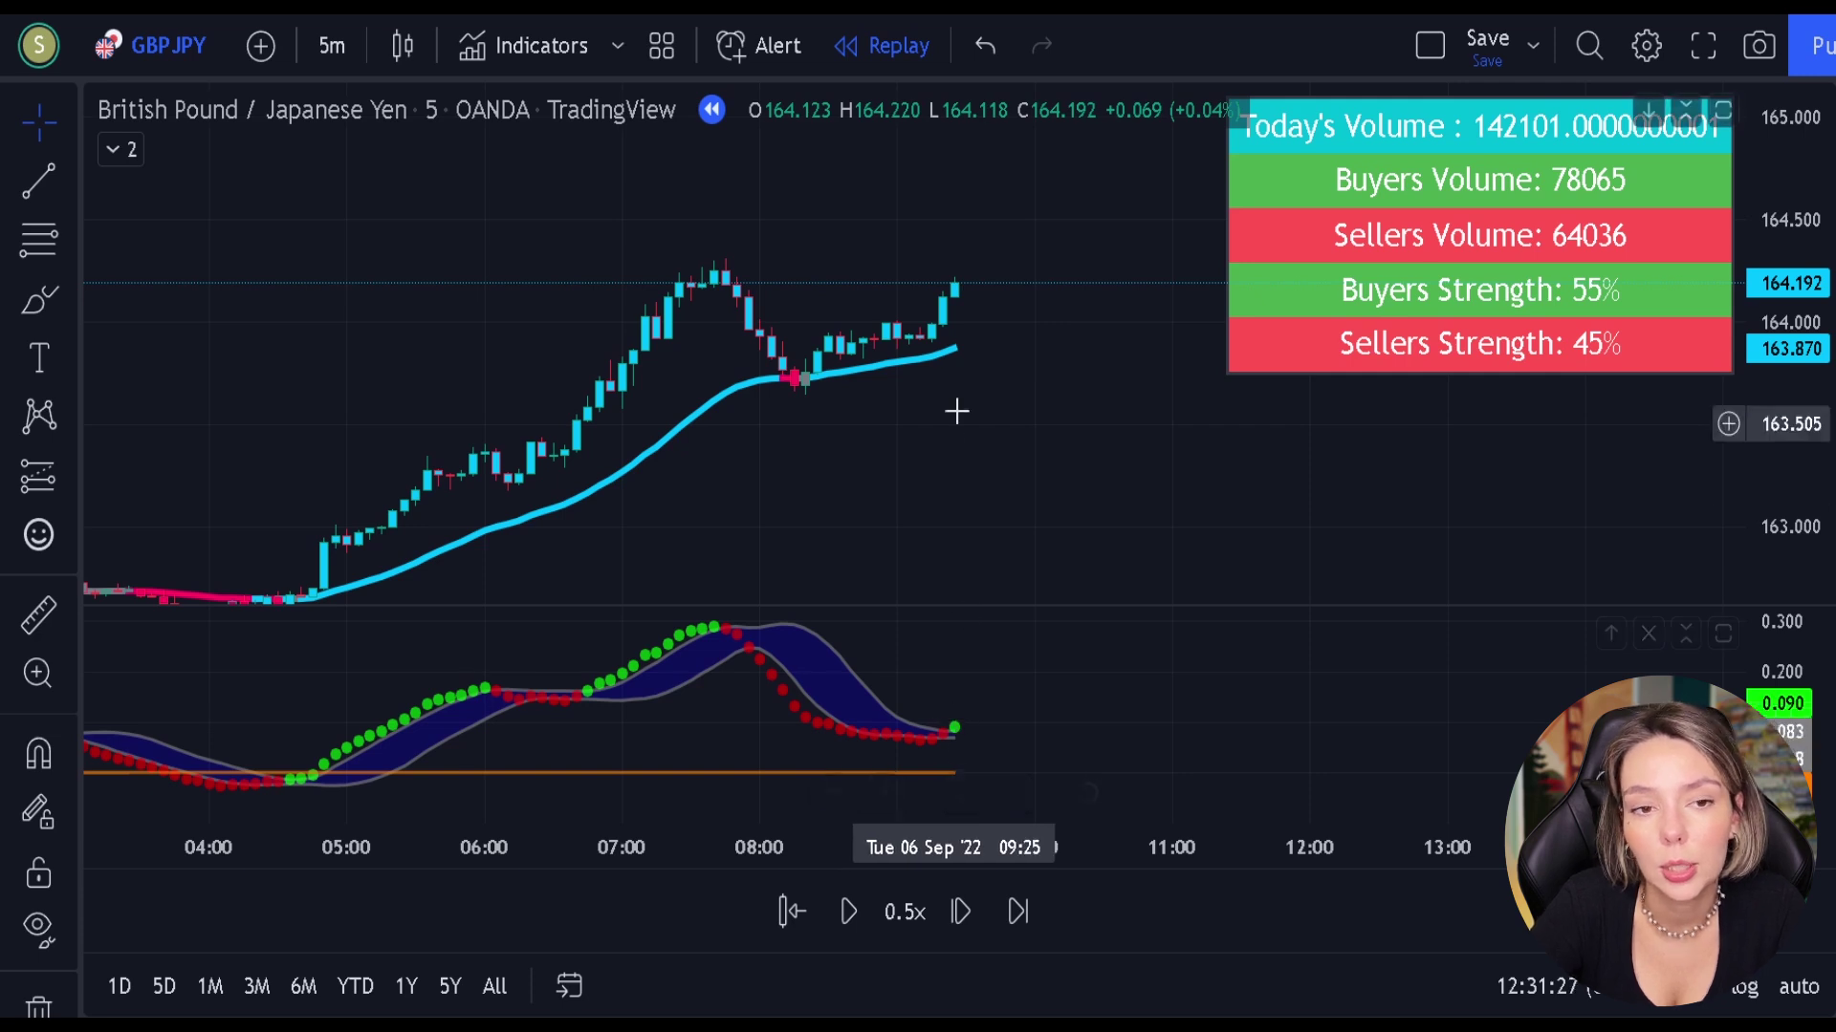
{"action": "left_click_drag", "start_coordinate": [954, 373], "coordinate": [880, 406]}
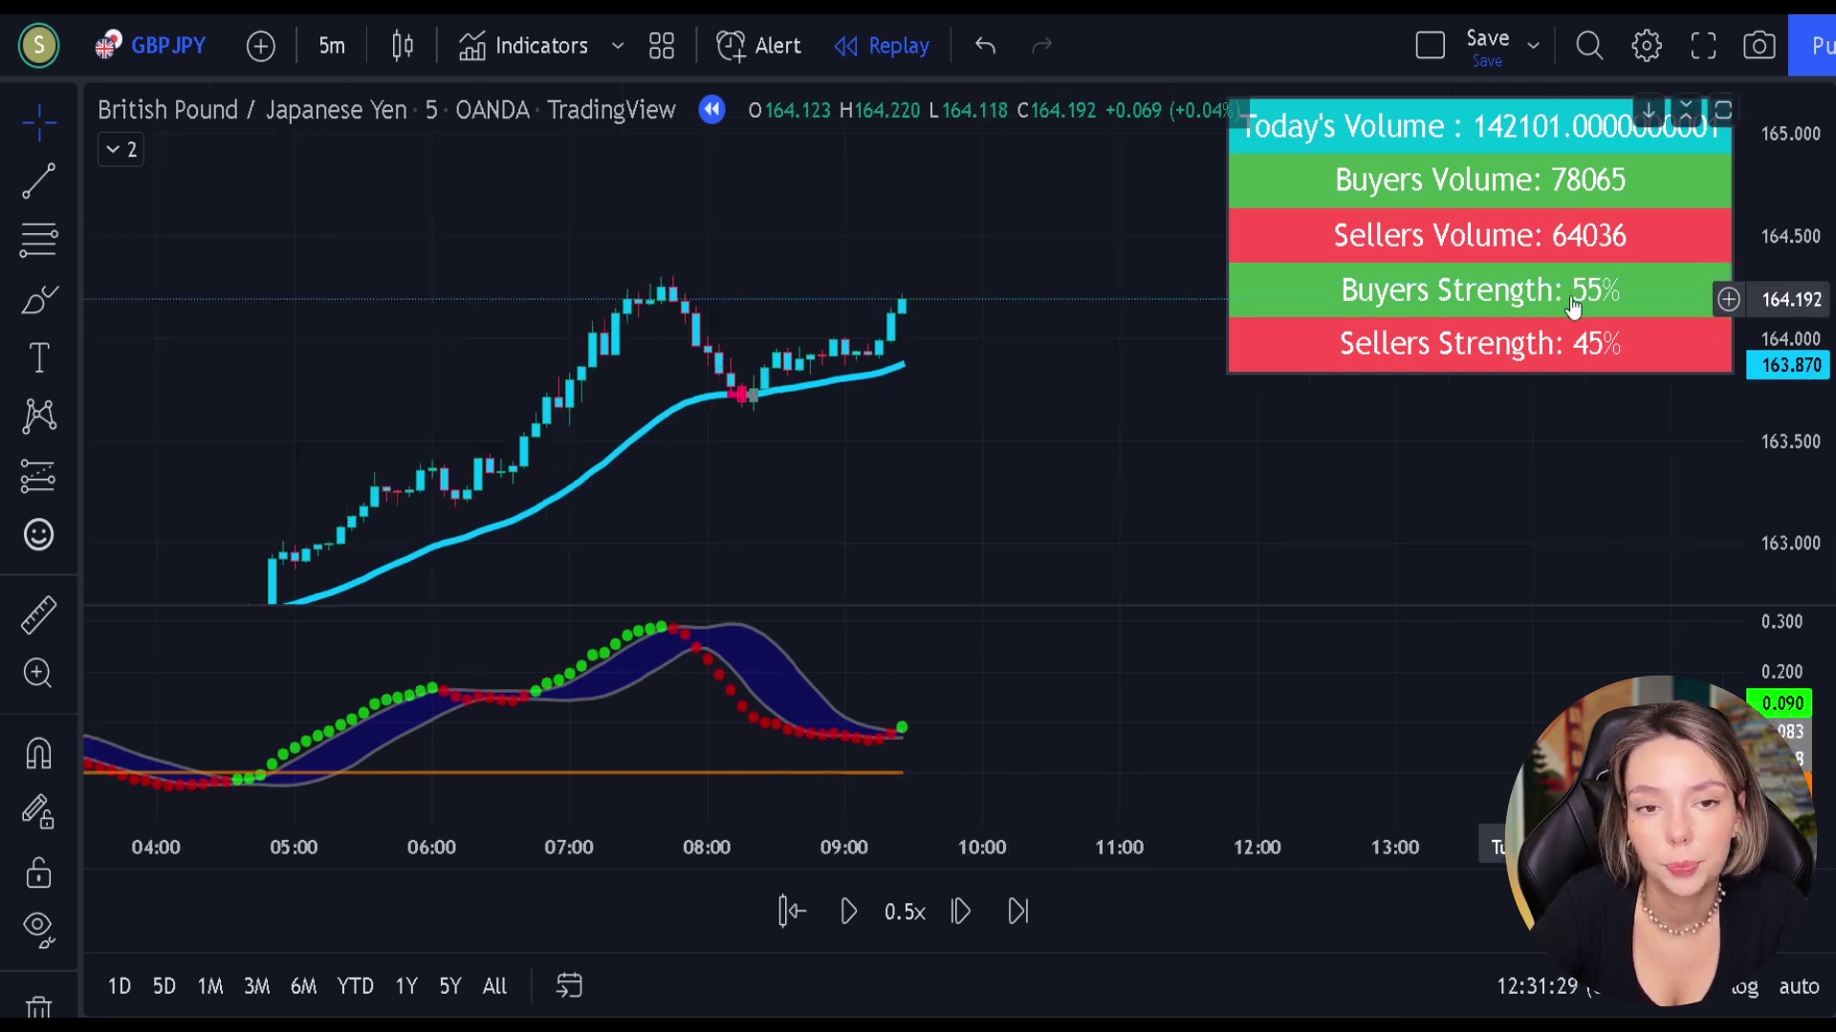
{"action": "left_click", "coordinate": [65, 476]}
{"action": "left_click", "coordinate": [113, 516]}
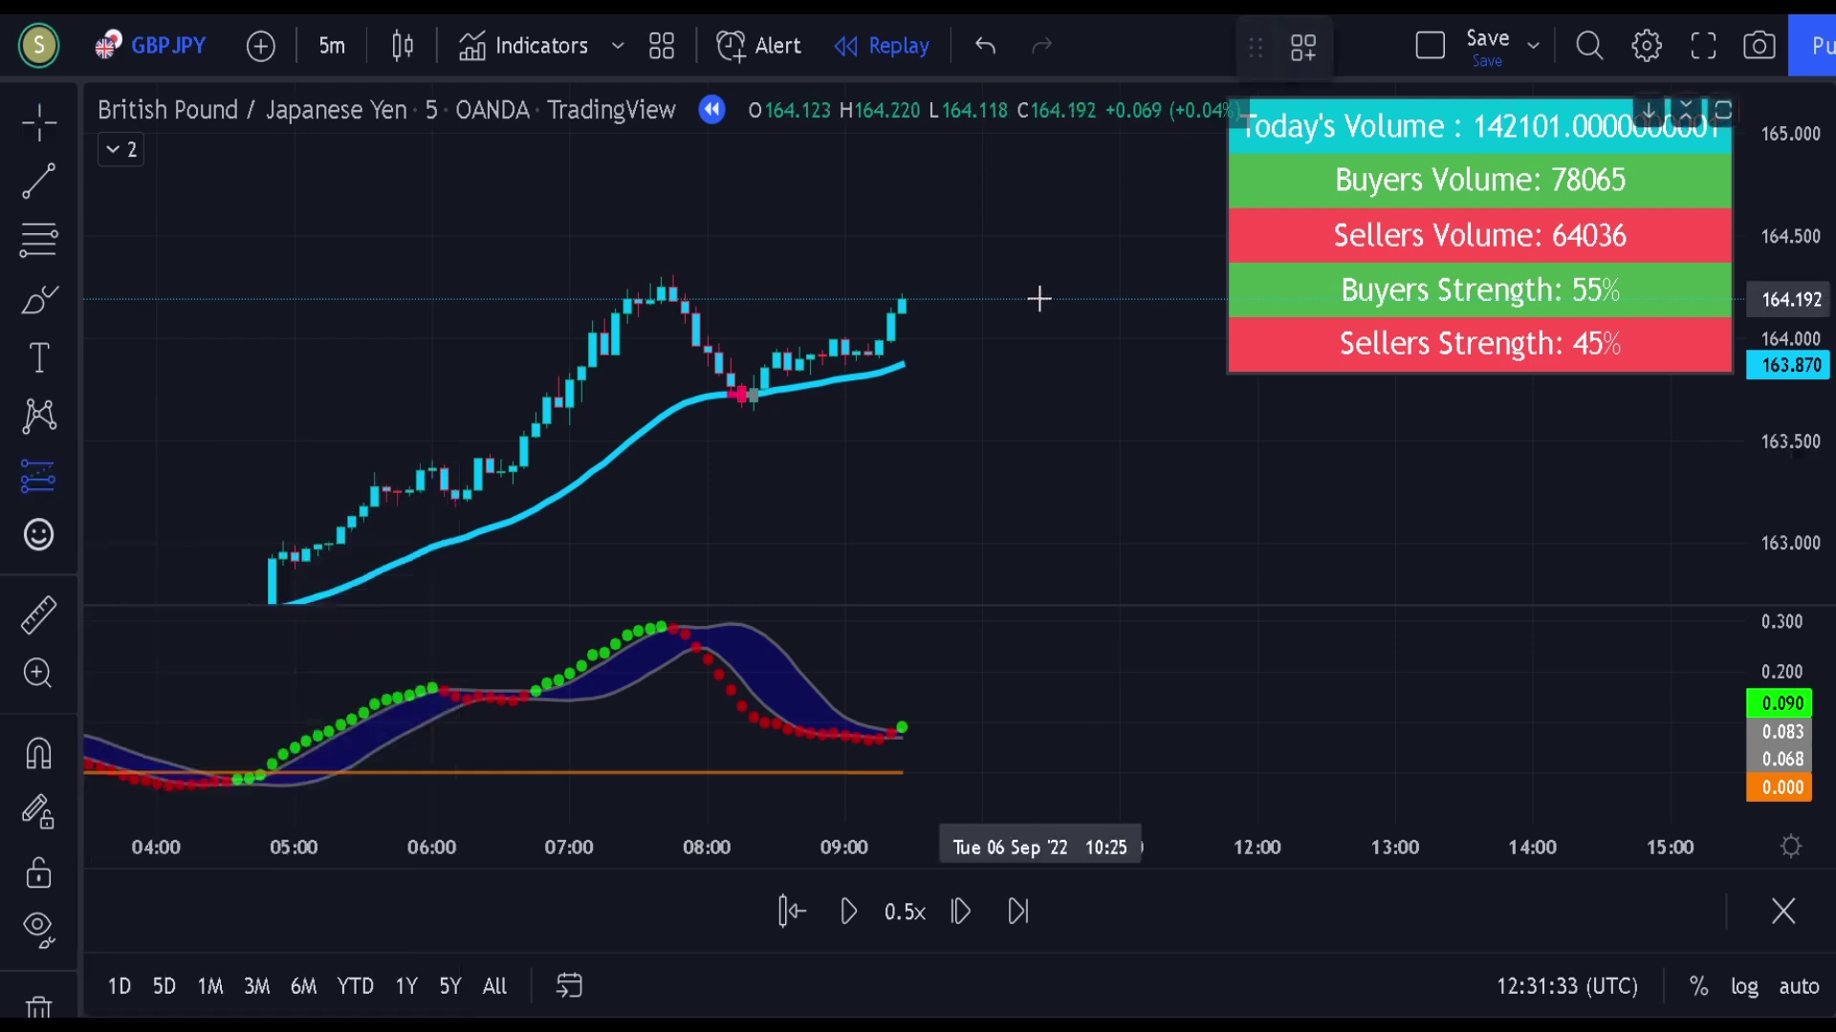
{"action": "left_click", "coordinate": [901, 304]}
{"action": "left_click_drag", "start_coordinate": [900, 373], "coordinate": [899, 422]}
{"action": "left_click_drag", "start_coordinate": [902, 229], "coordinate": [904, 177]}
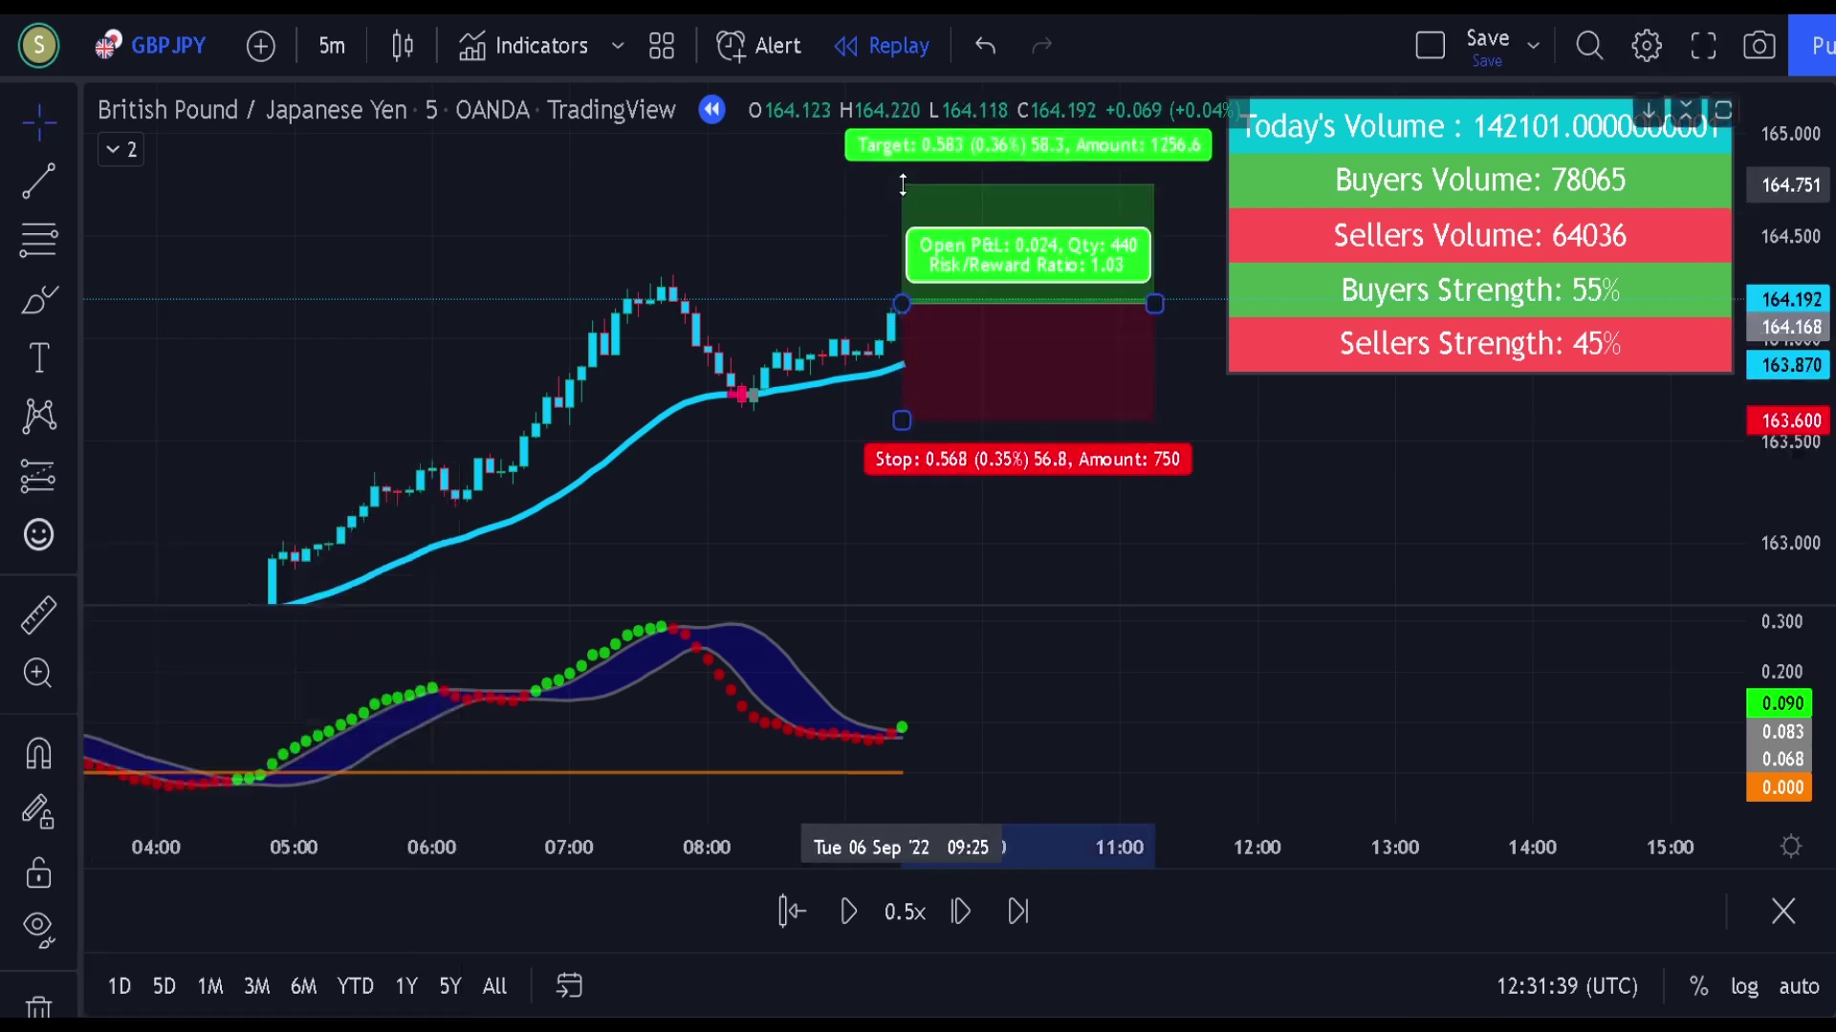
{"action": "left_click_drag", "start_coordinate": [828, 233], "coordinate": [589, 381]}
{"action": "left_click_drag", "start_coordinate": [673, 319], "coordinate": [667, 280]}
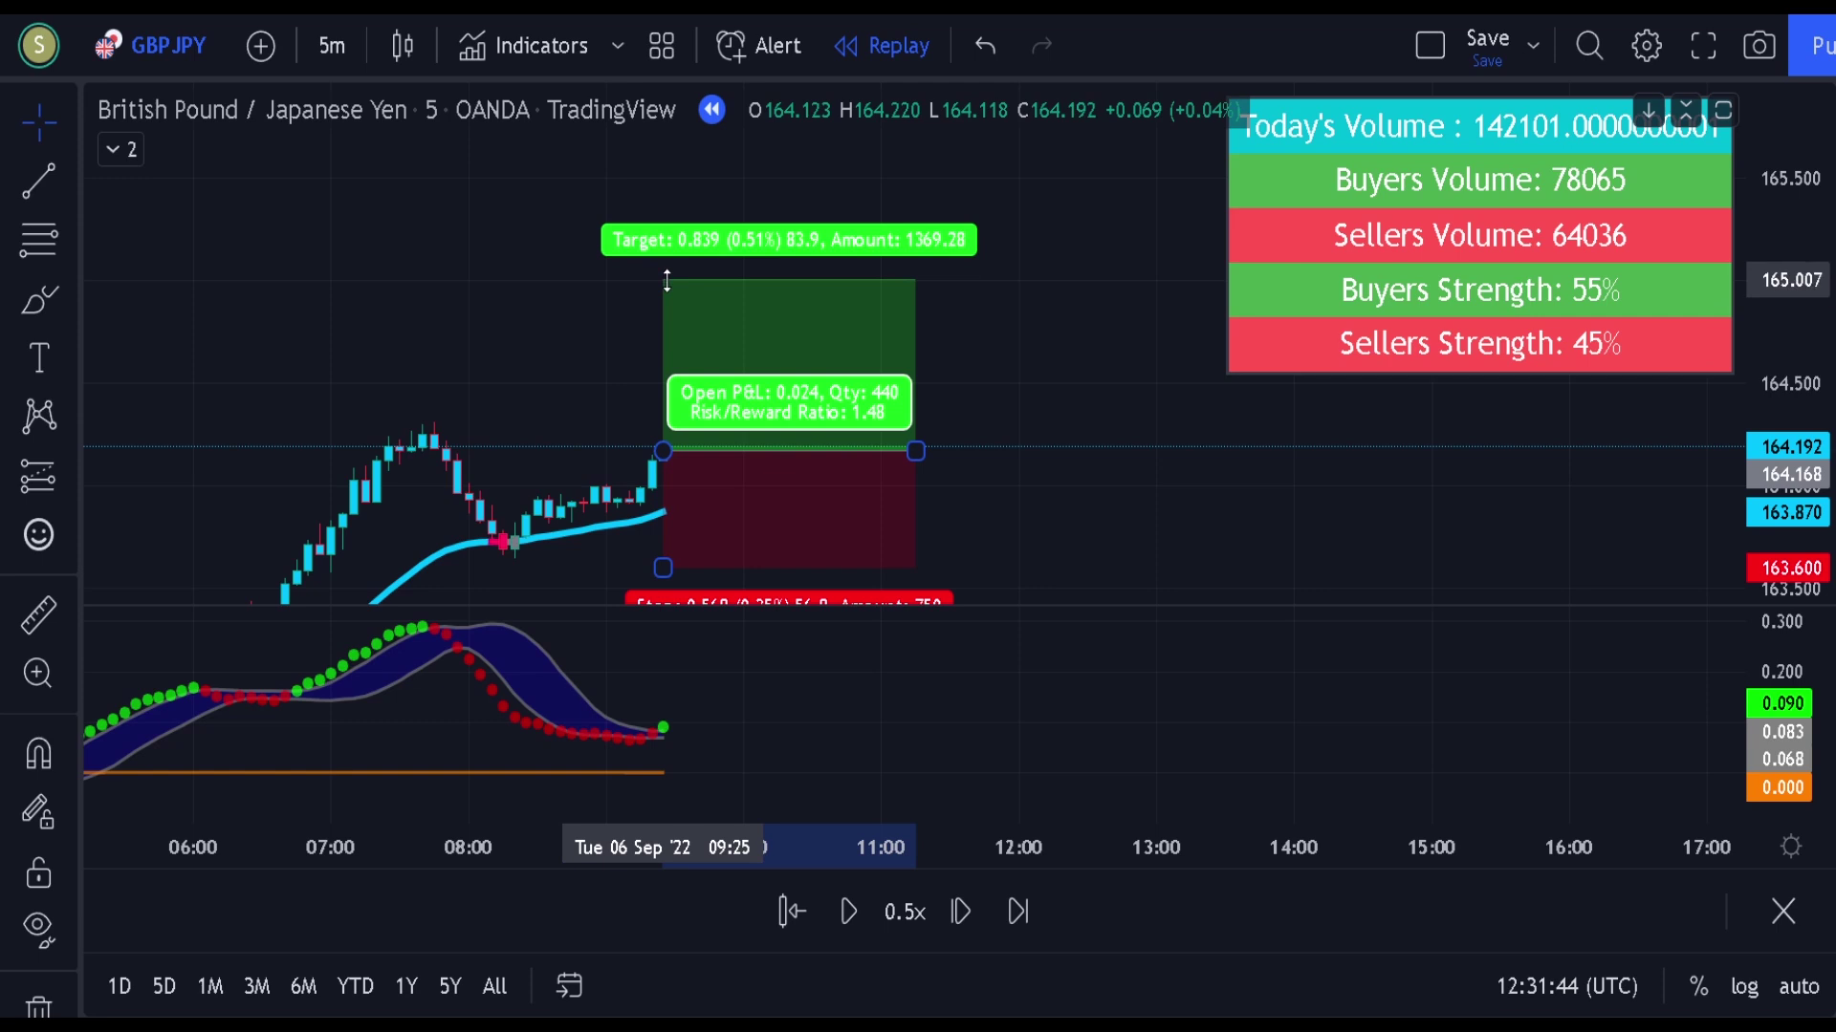
{"action": "left_click_drag", "start_coordinate": [915, 450], "coordinate": [1727, 450]}
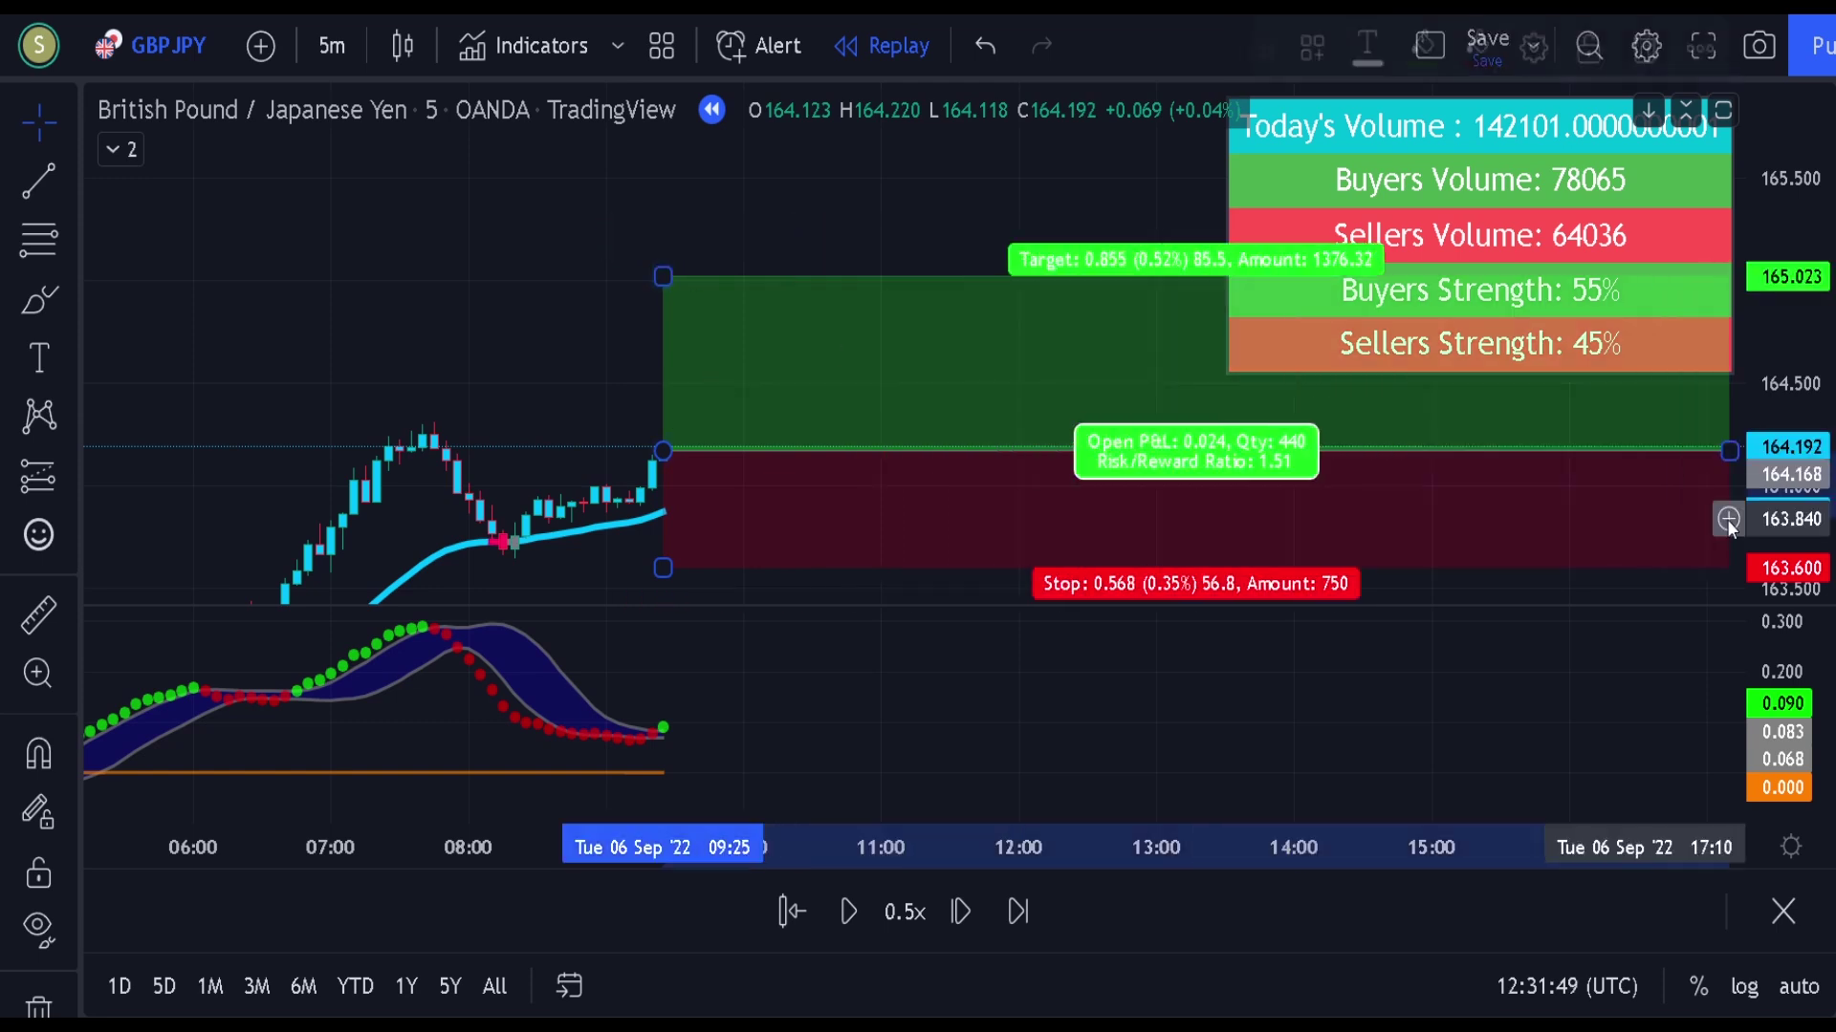
{"action": "left_click", "coordinate": [937, 236]}
Replay the 6 Sep long trade at 10x and pause it once price has reached the 165.023 target
{"action": "left_click_drag", "start_coordinate": [938, 236], "coordinate": [446, 254]}
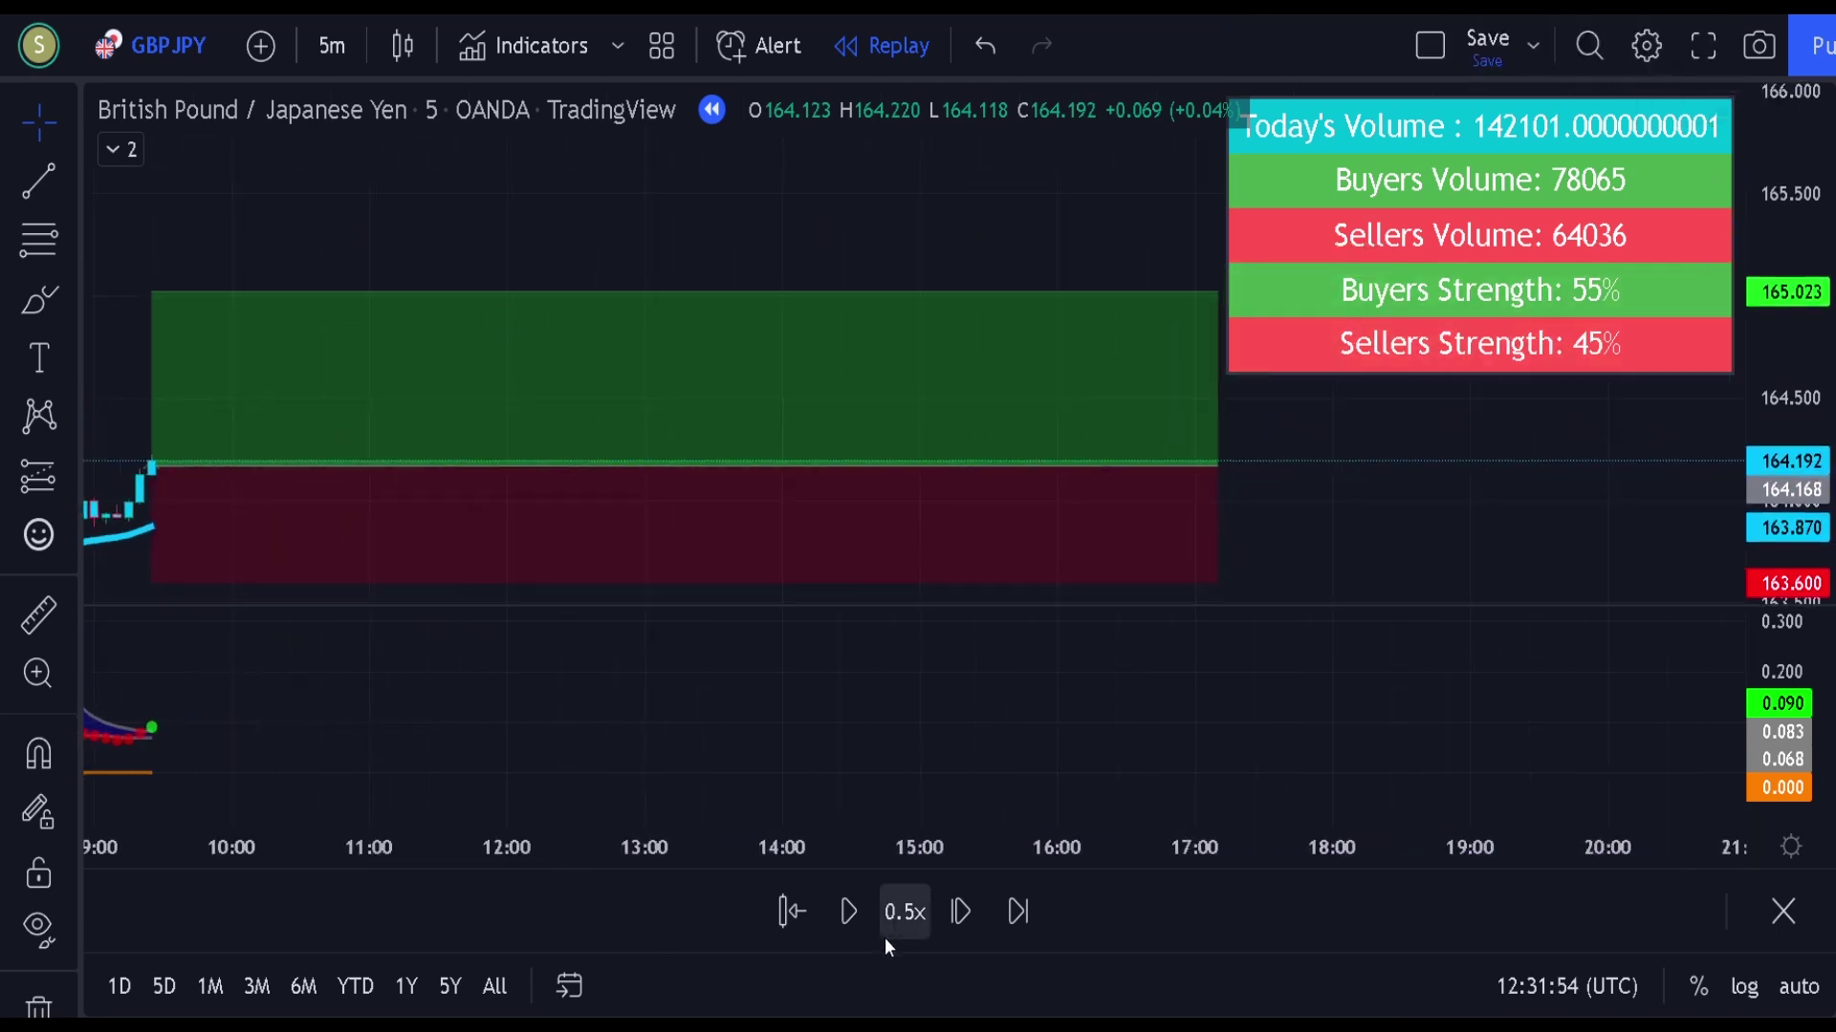
{"action": "left_click", "coordinate": [903, 914]}
{"action": "left_click", "coordinate": [1005, 579]}
{"action": "left_click", "coordinate": [850, 913]}
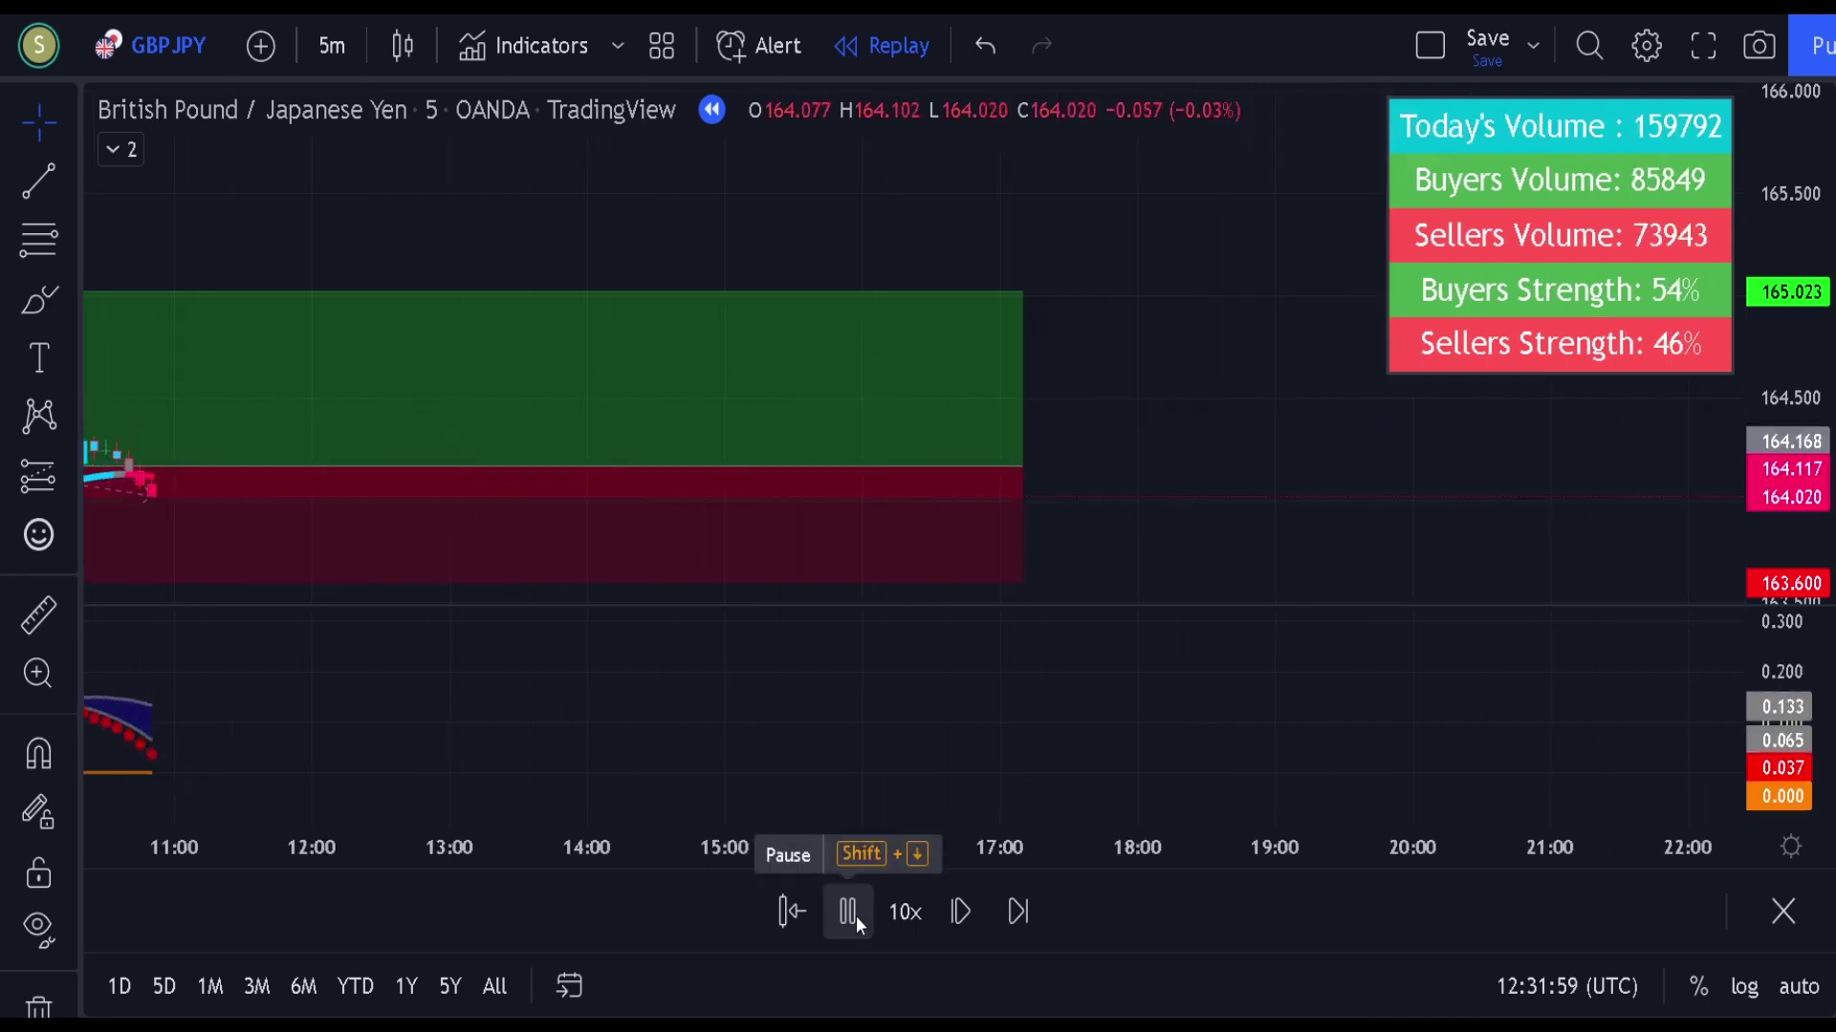
{"action": "left_click", "coordinate": [845, 916]}
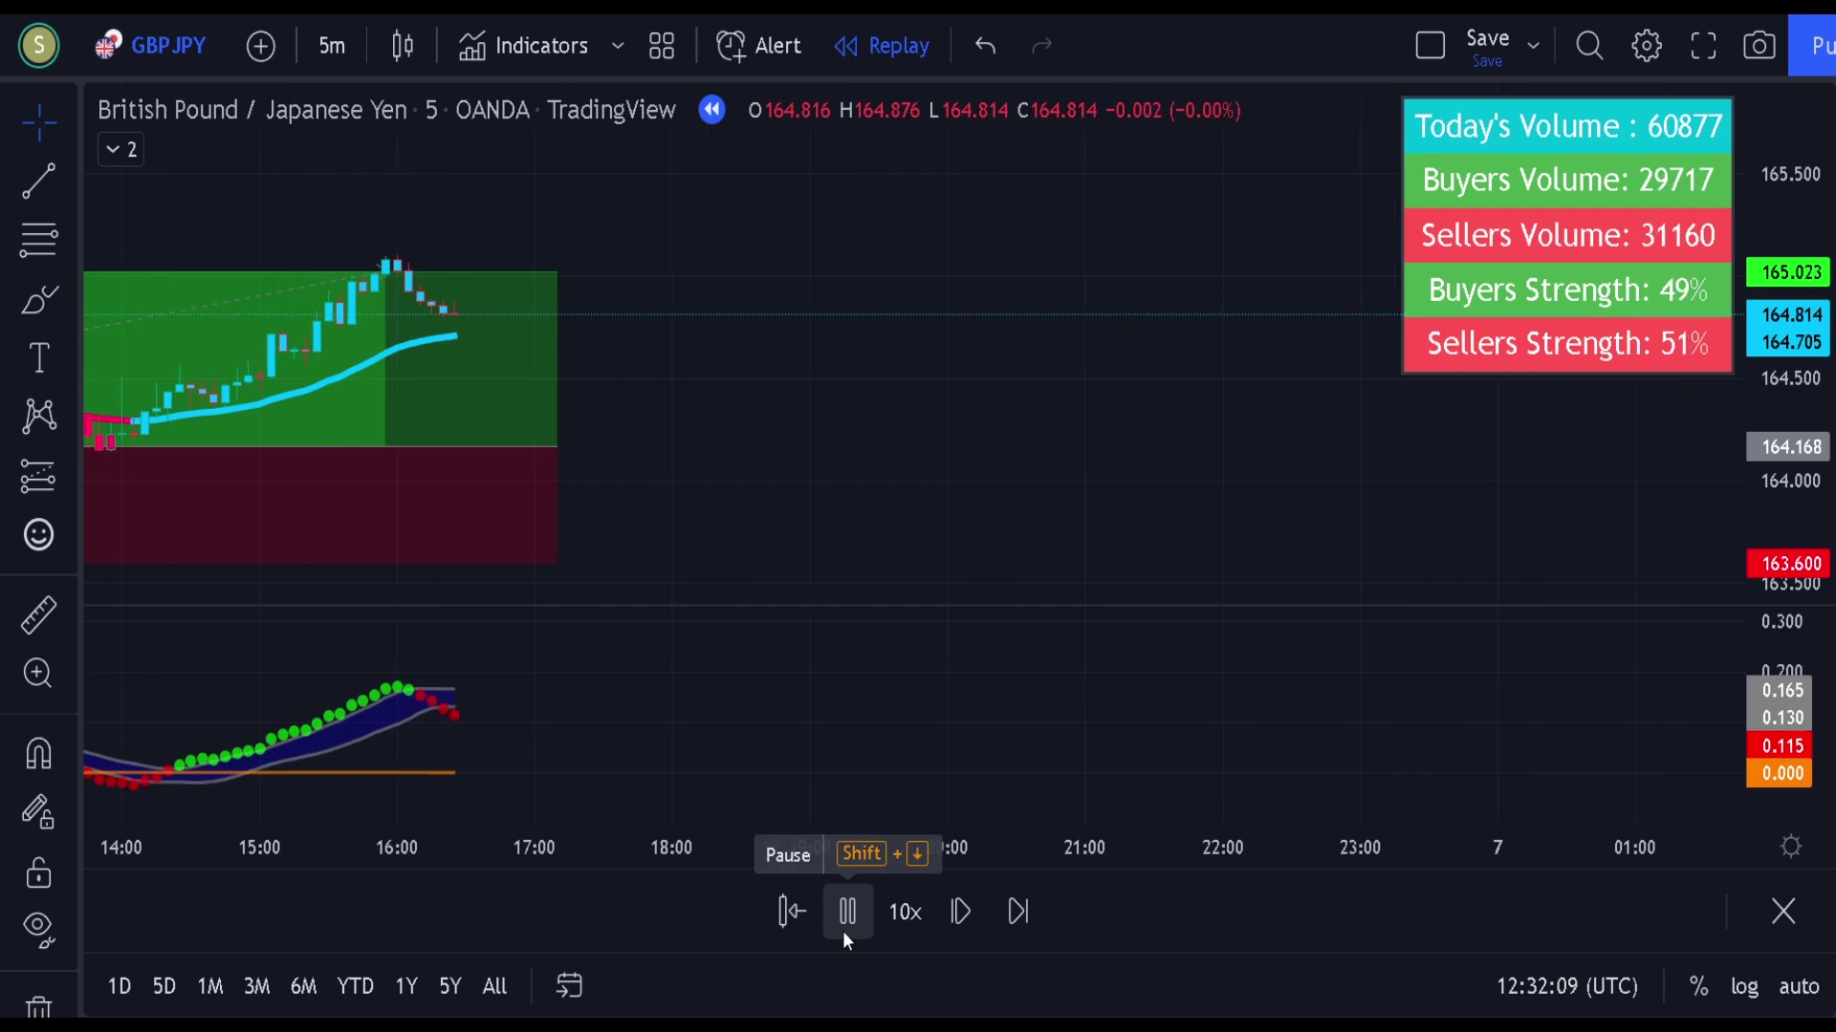
{"action": "left_click", "coordinate": [844, 932]}
{"action": "left_click_drag", "start_coordinate": [660, 433], "coordinate": [1196, 459]}
{"action": "left_click_drag", "start_coordinate": [1032, 462], "coordinate": [883, 321]}
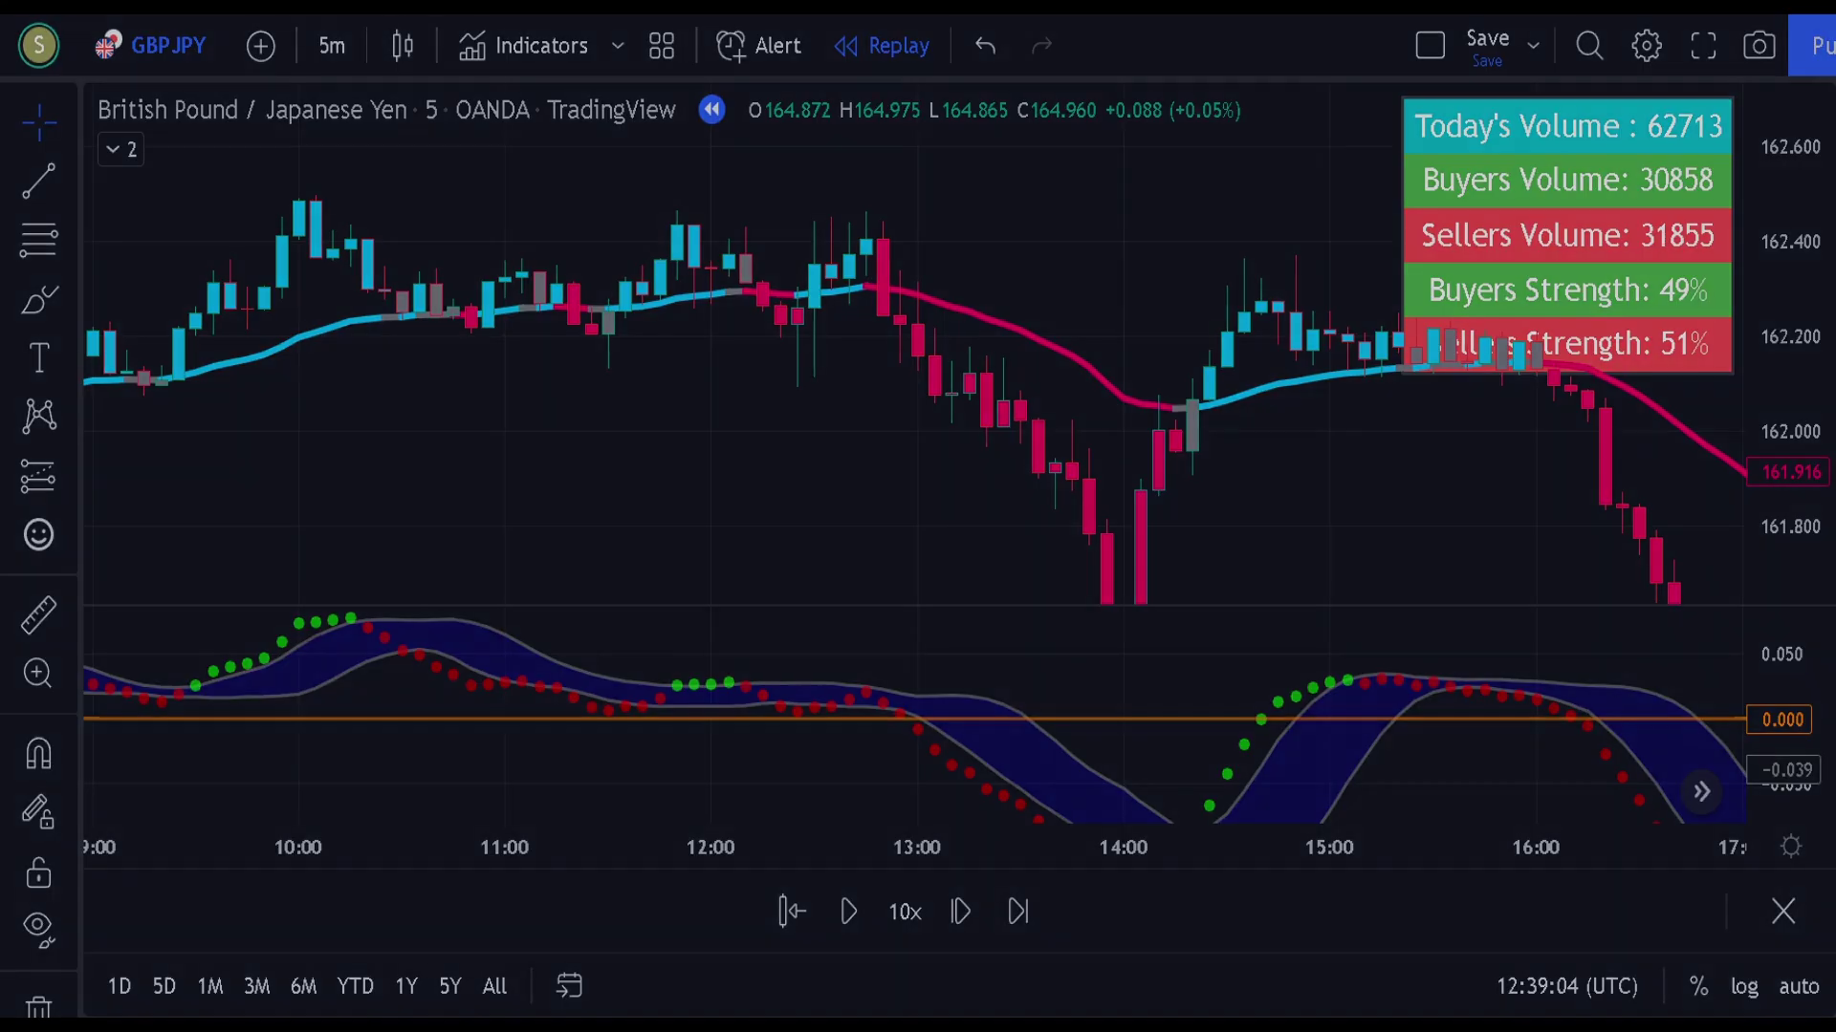